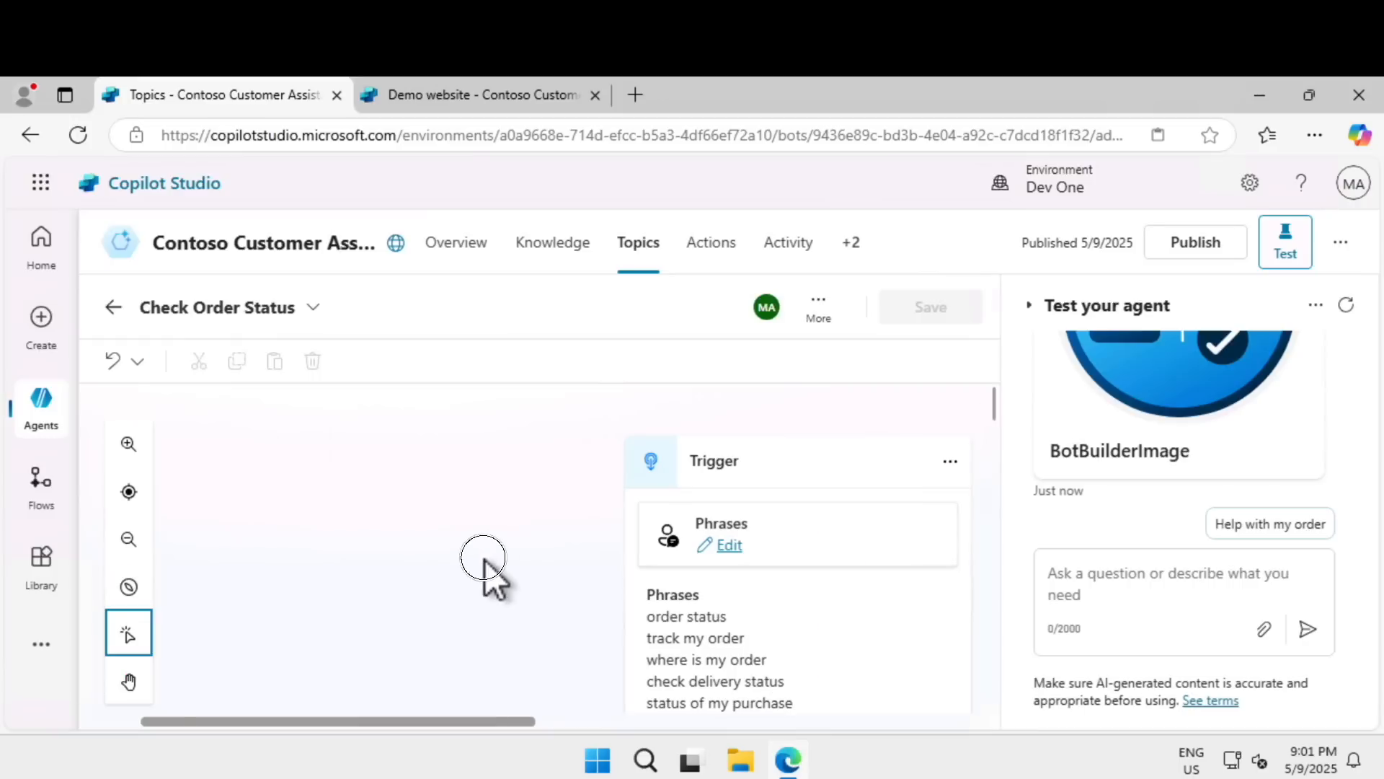
Hide the agent test pane and bring the order number question below the trigger into view.
left_click(130, 681)
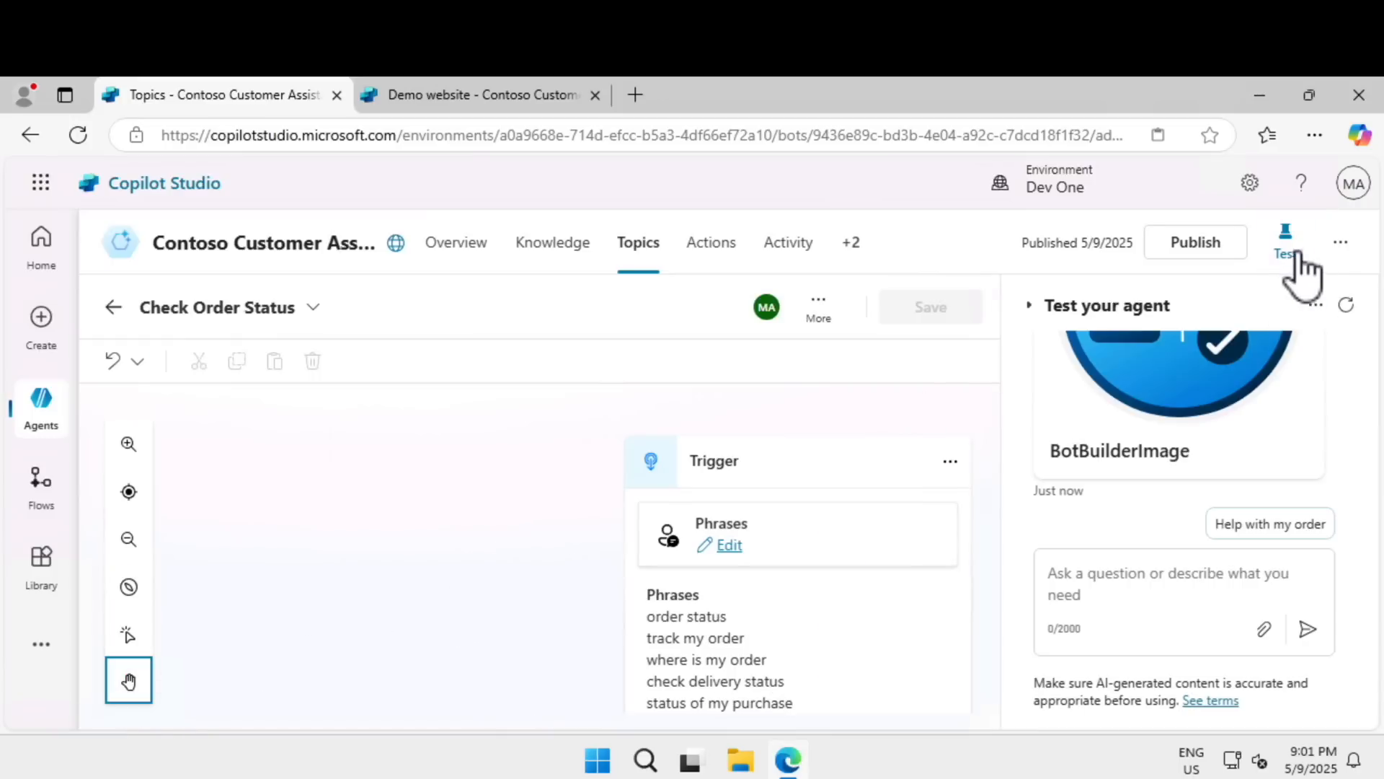
left_click(1029, 305)
left_click_drag(501, 585, 483, 405)
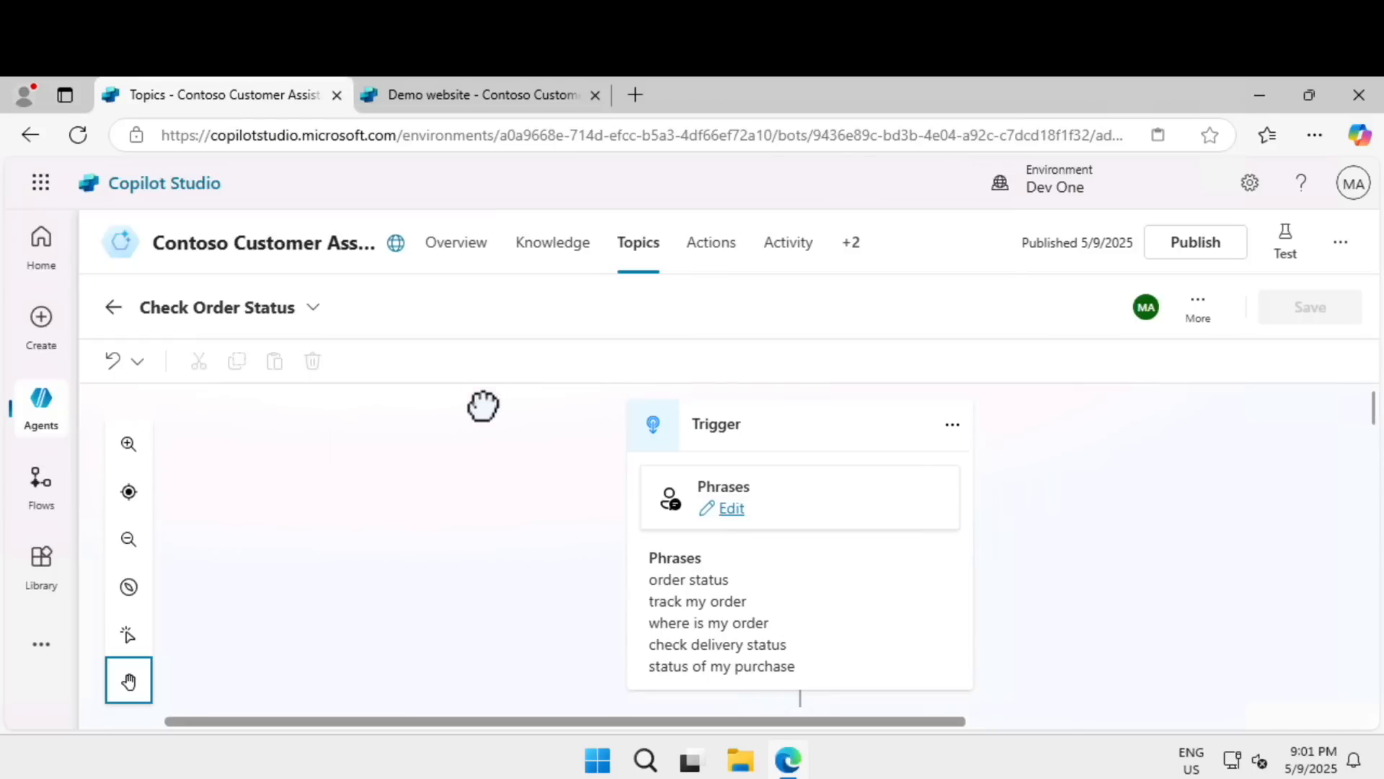
scroll(493, 465, "down", 4)
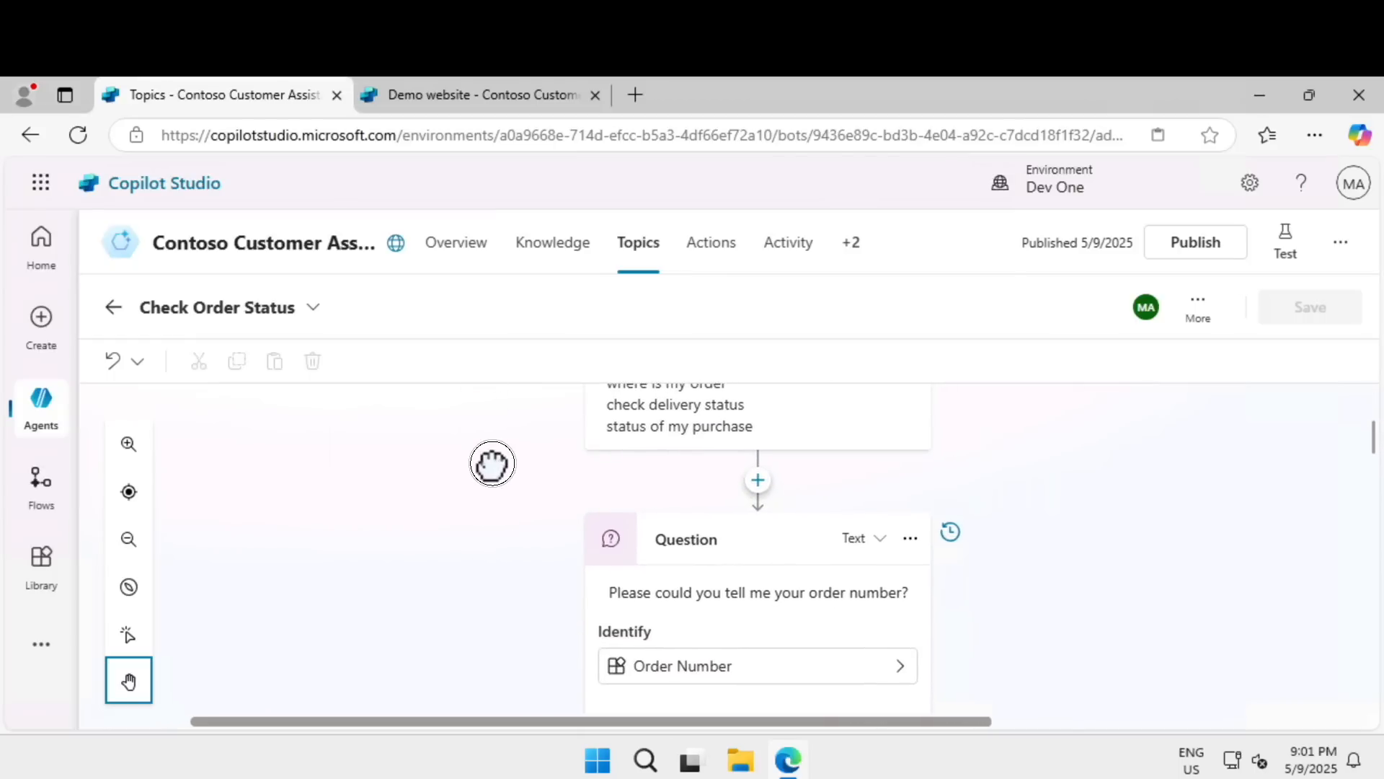
left_click_drag(492, 464, 490, 458)
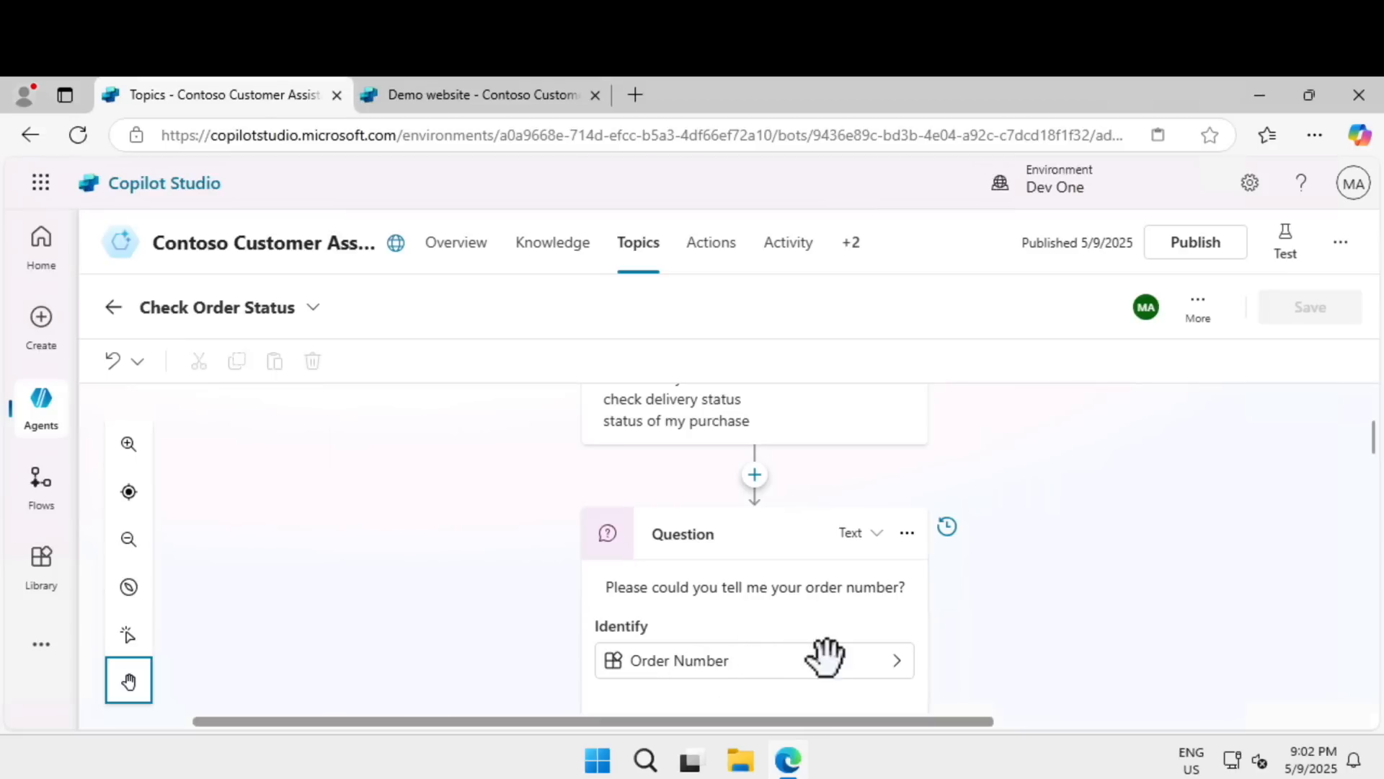
Examine the order number question's entity and response variable, and the options of the order action question.
left_click(129, 635)
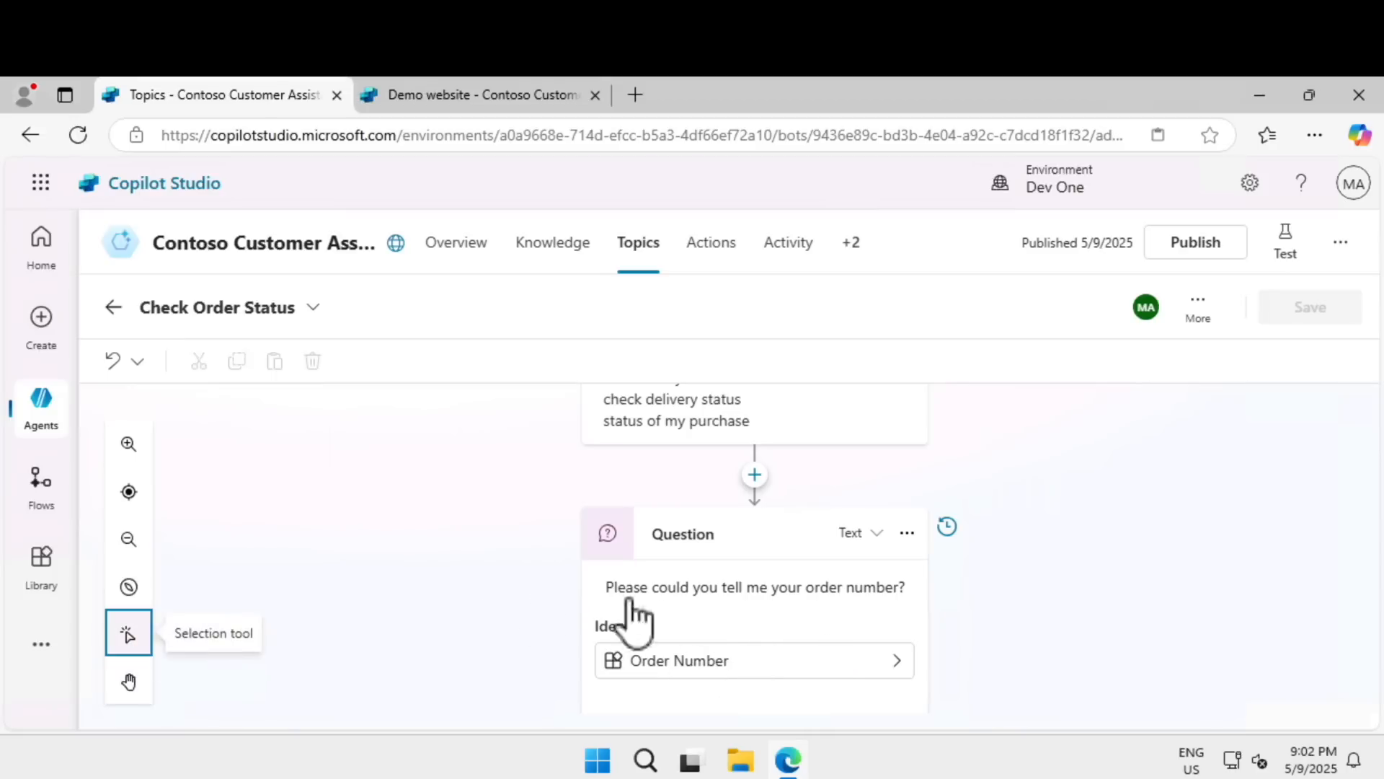
left_click(703, 665)
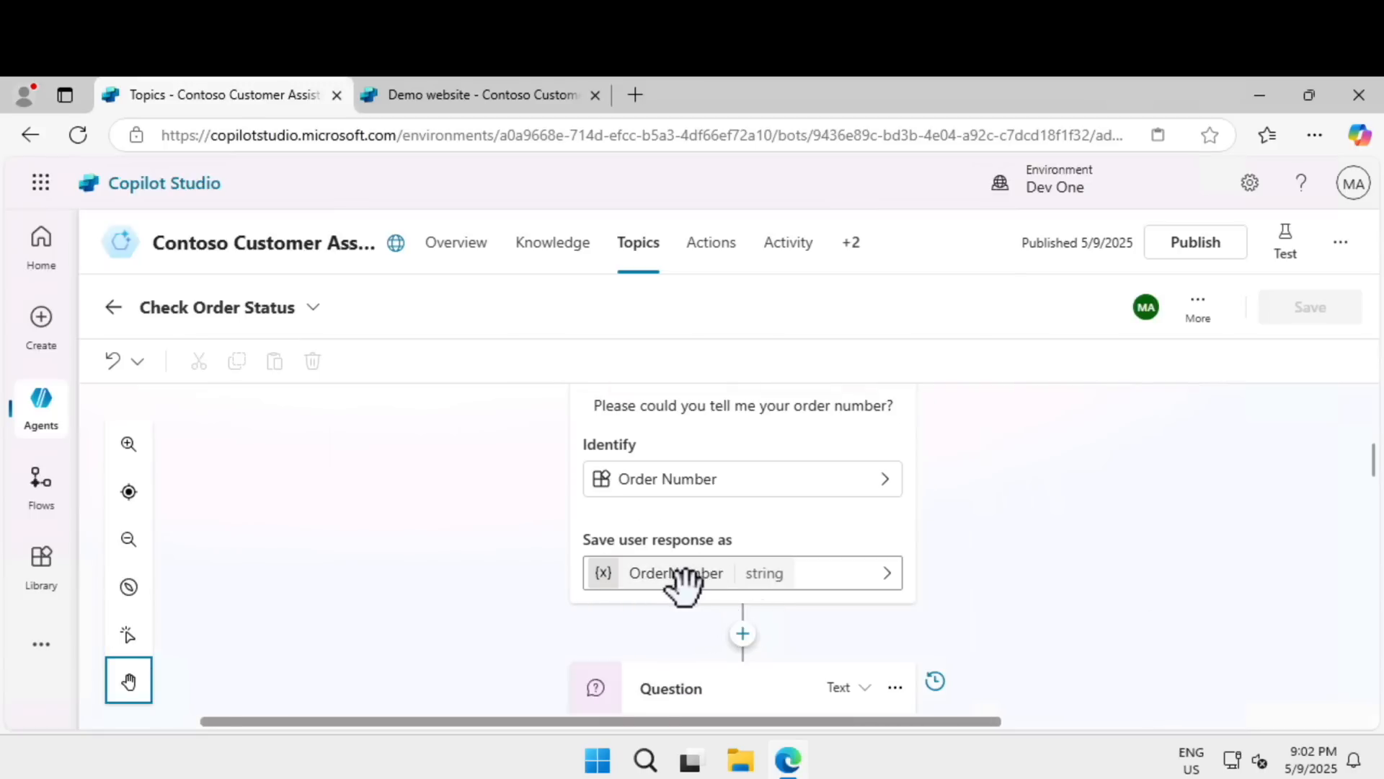
left_click(652, 580)
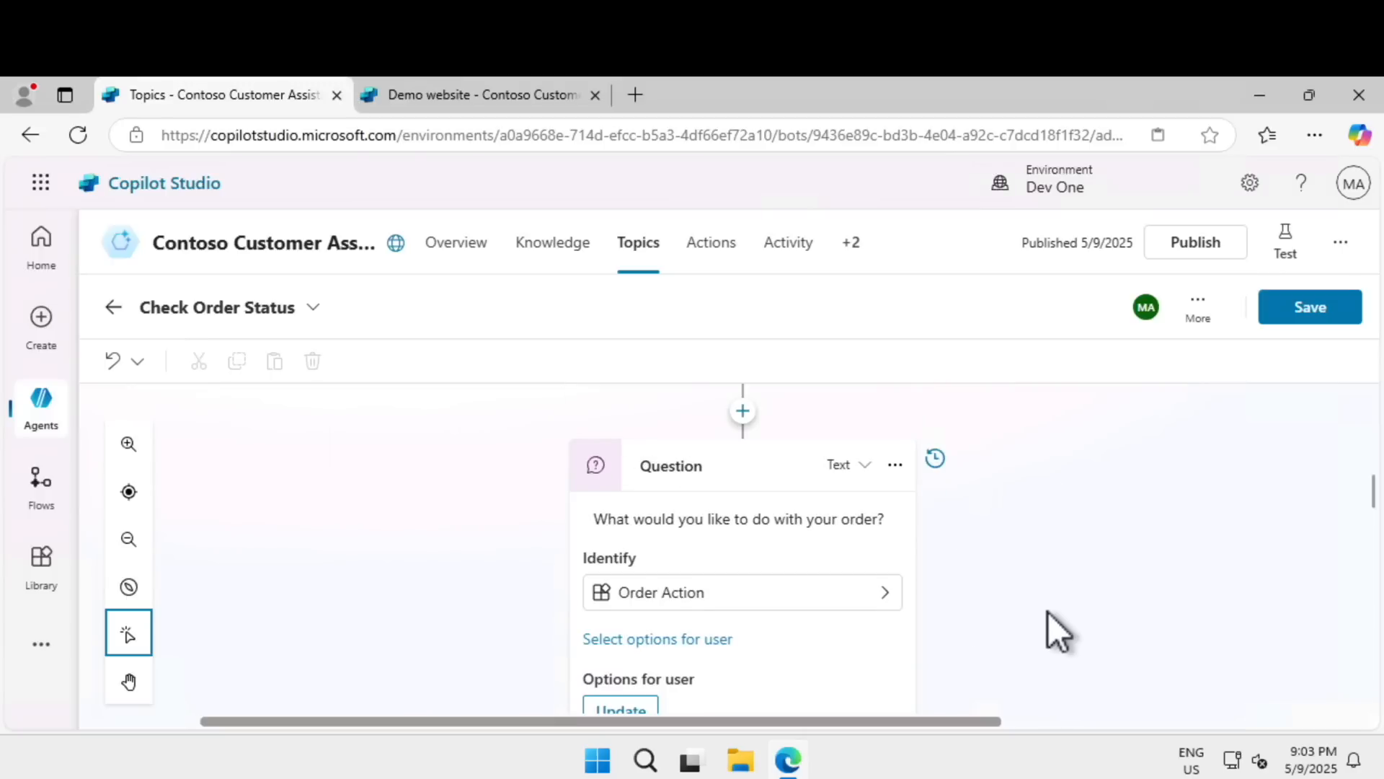
left_click_drag(1047, 610, 1033, 513)
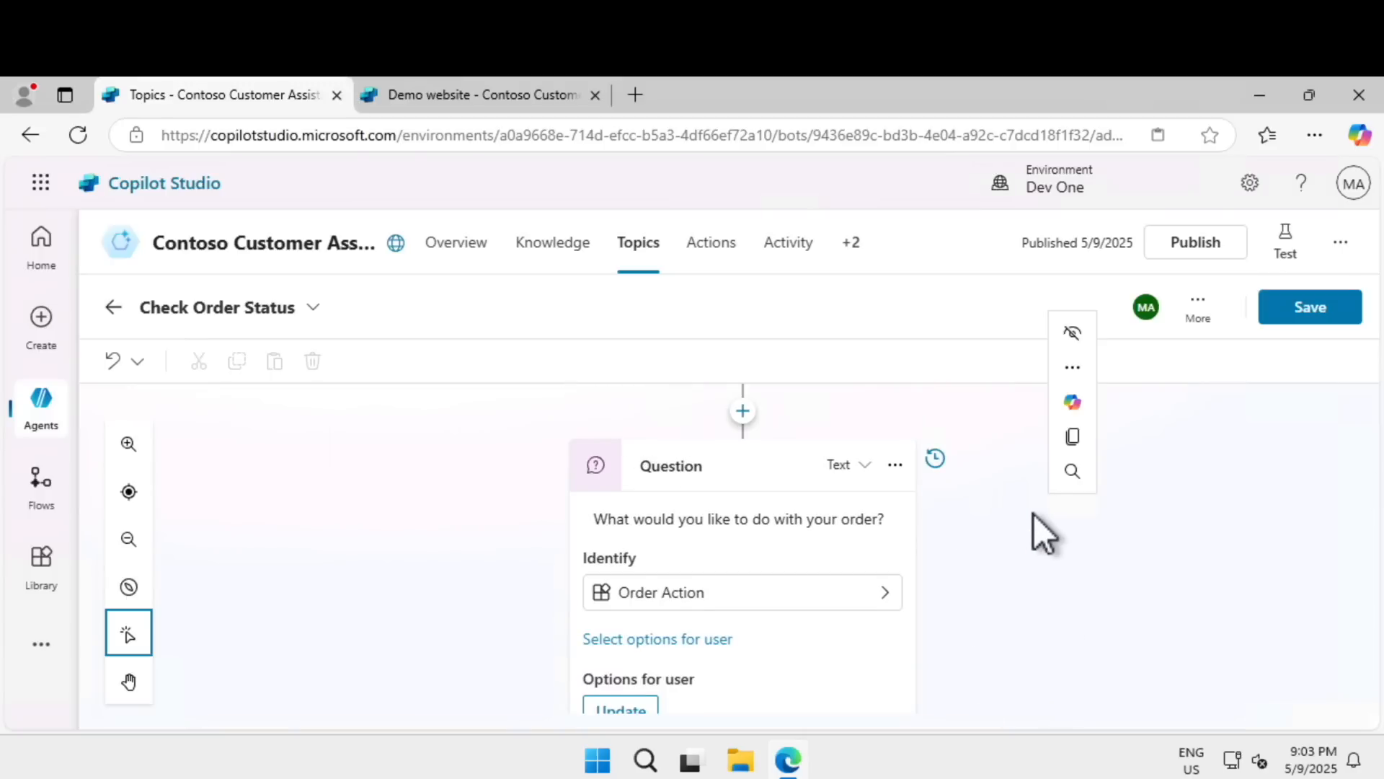
scroll(591, 563, "down", 2)
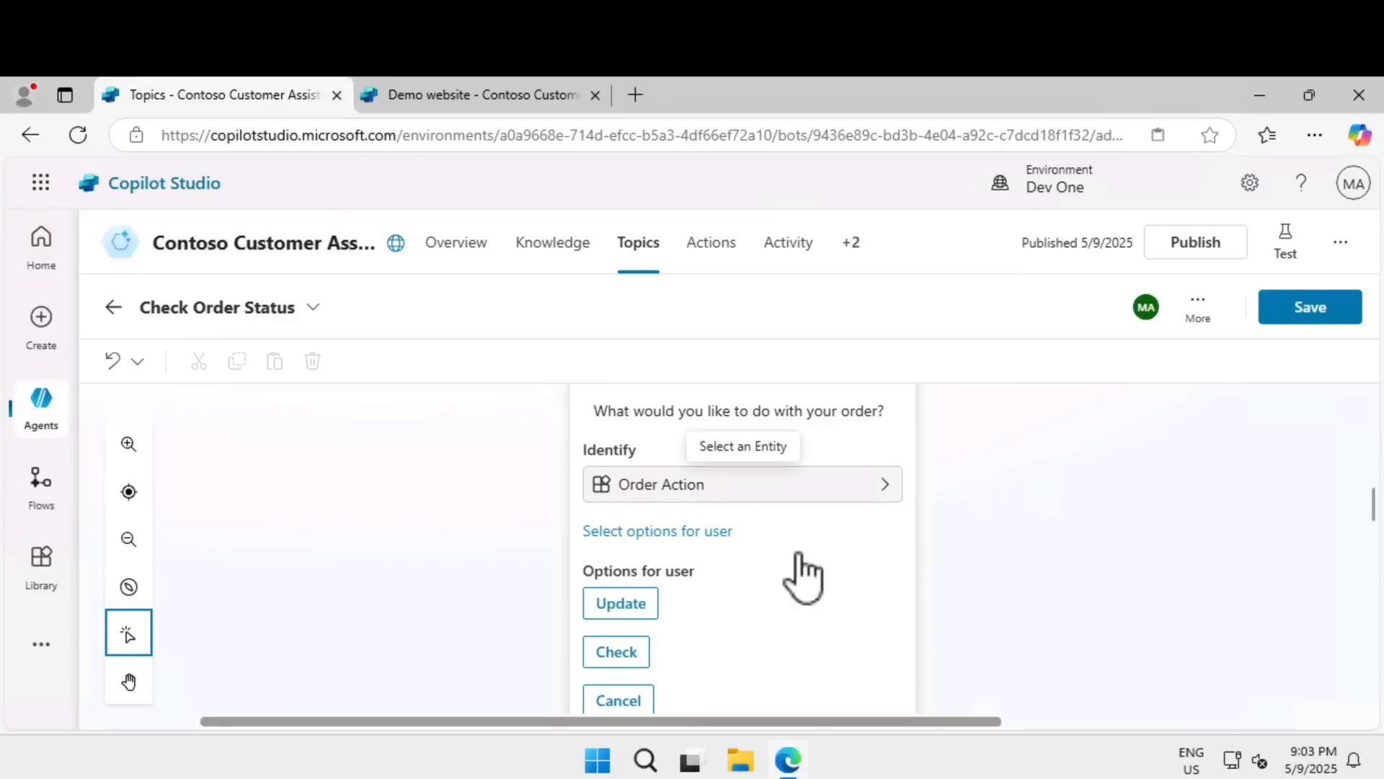
scroll(923, 546, "down", 2)
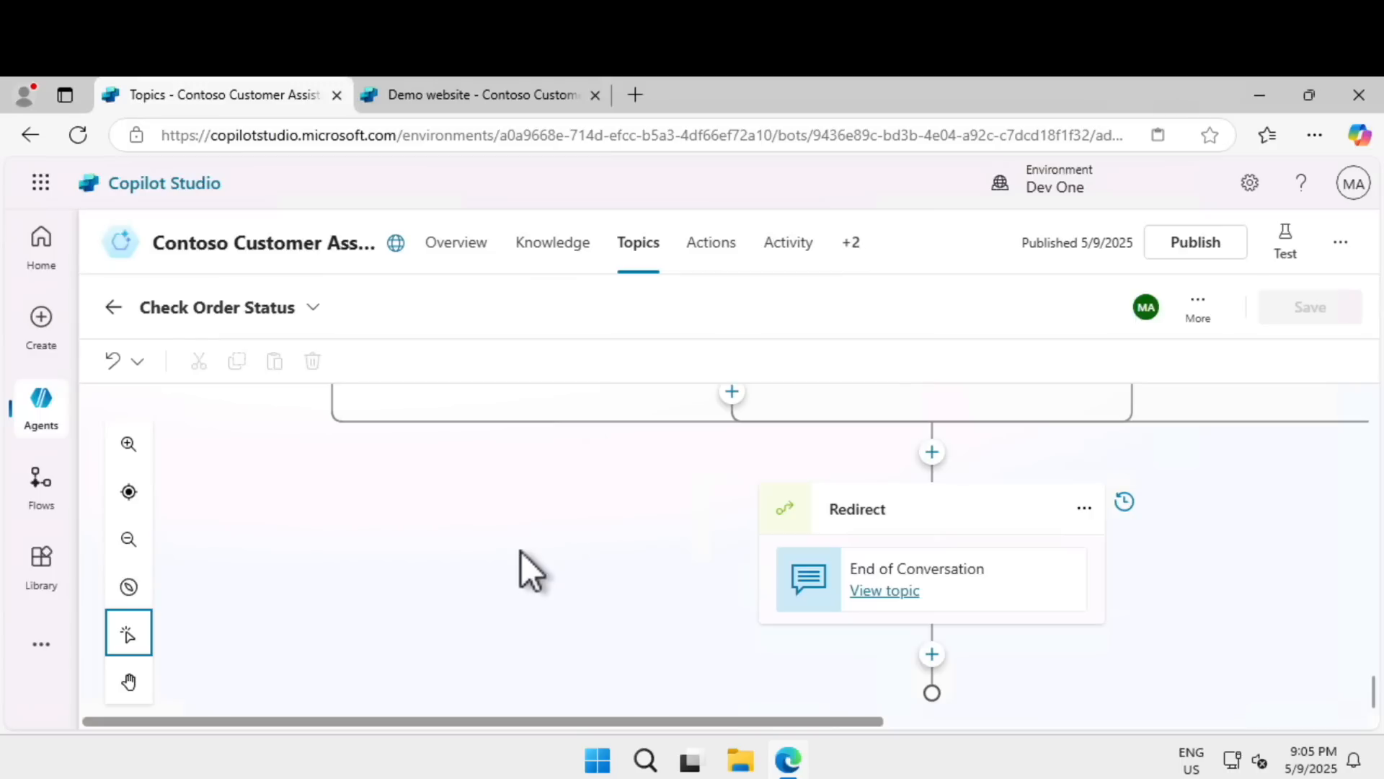
Review the Update, Check and Cancel condition branches with their messages, variable setting and redirects down to the topic's end.
scroll(521, 551, "up", 5)
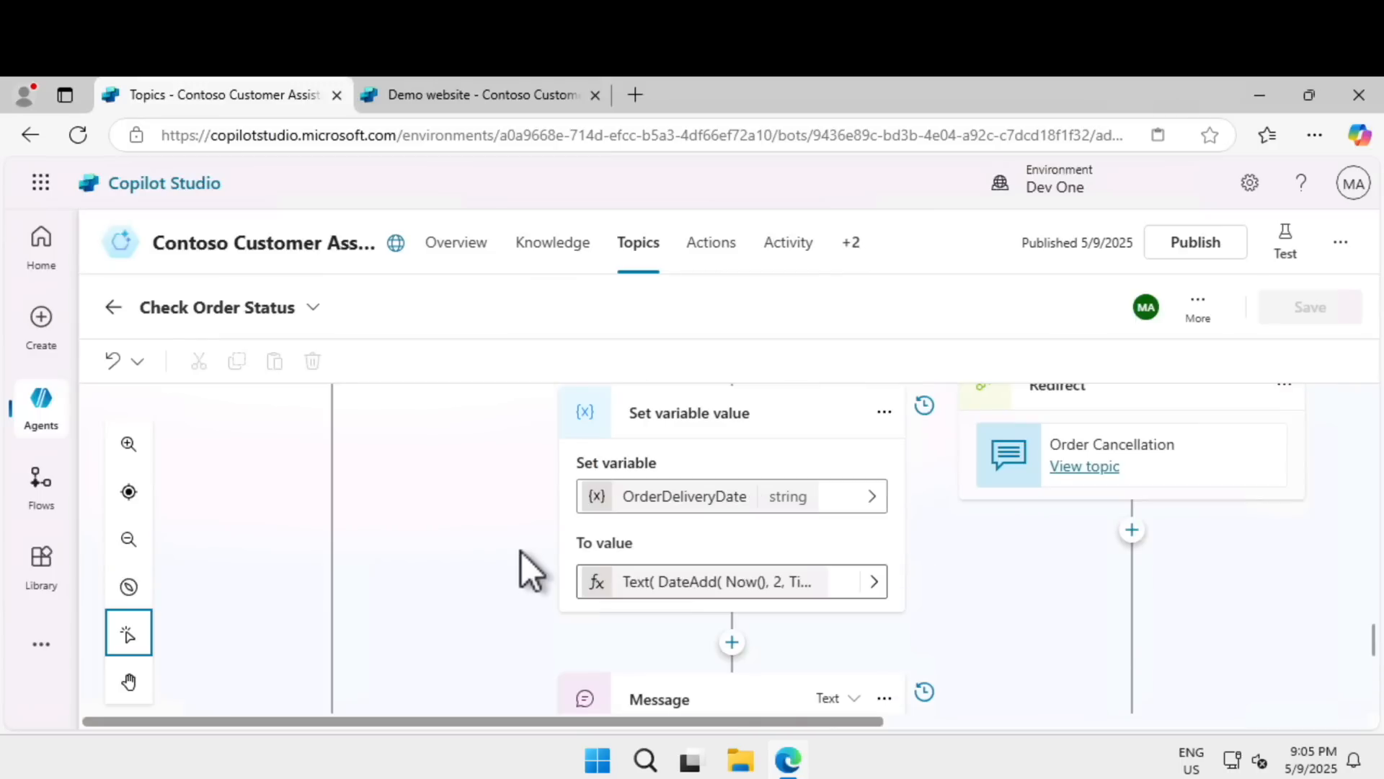
scroll(521, 551, "up", 5)
scroll(520, 551, "up", 3)
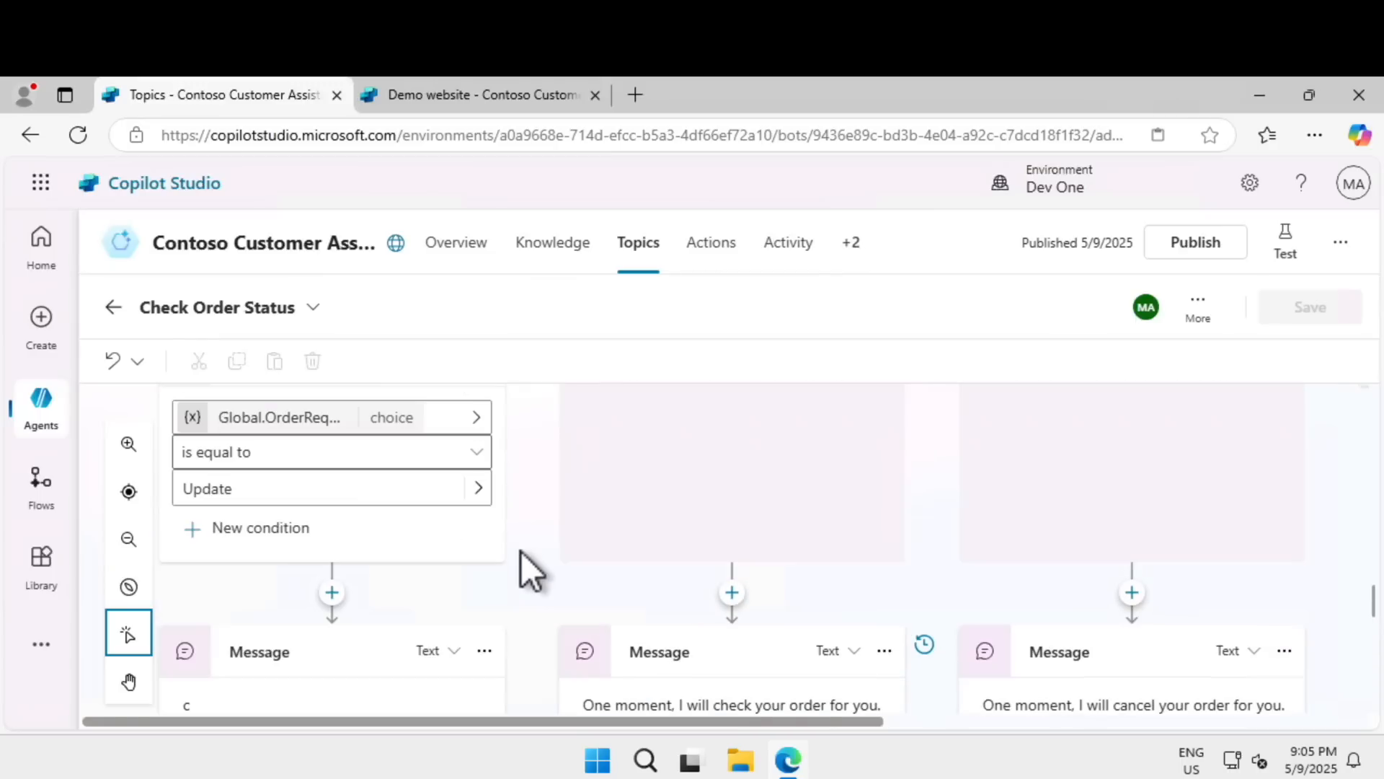
scroll(520, 551, "up", 2)
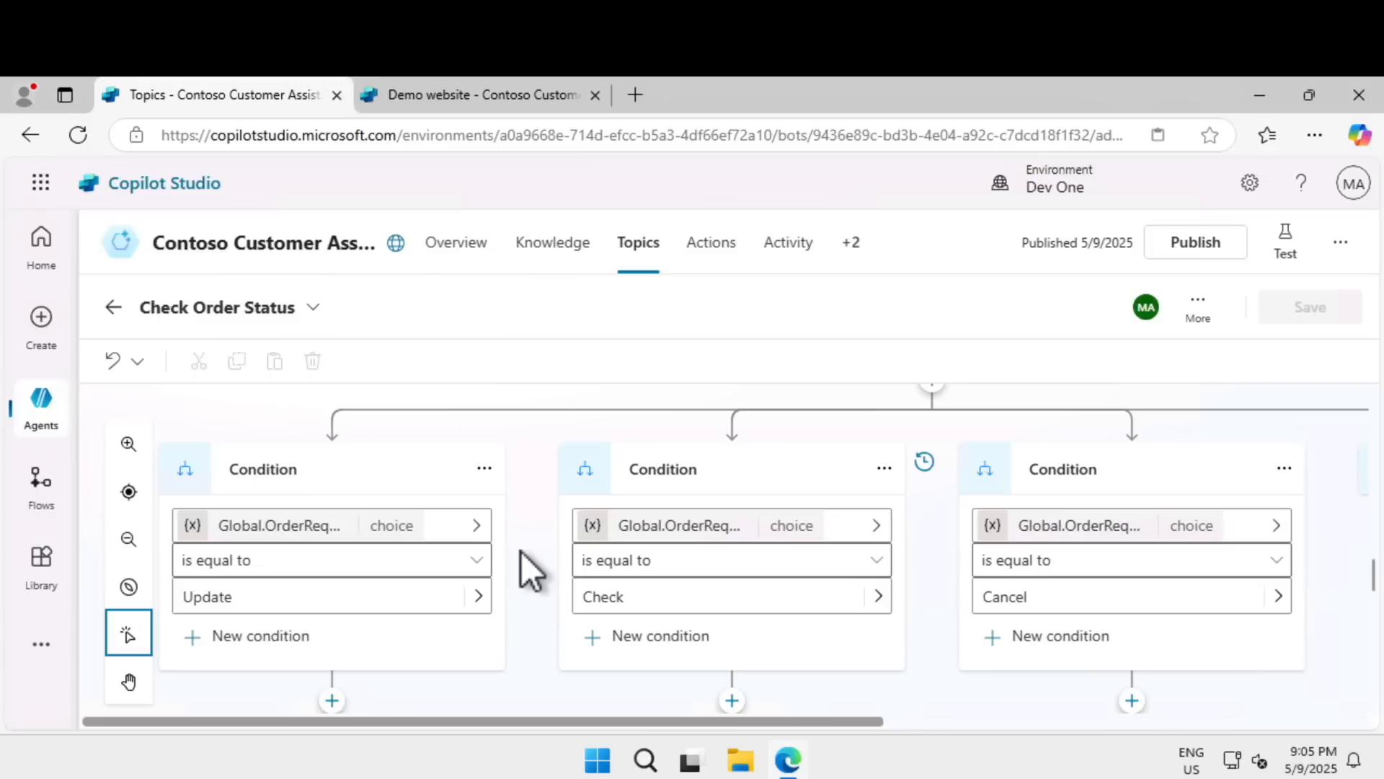
scroll(521, 551, "down", 3)
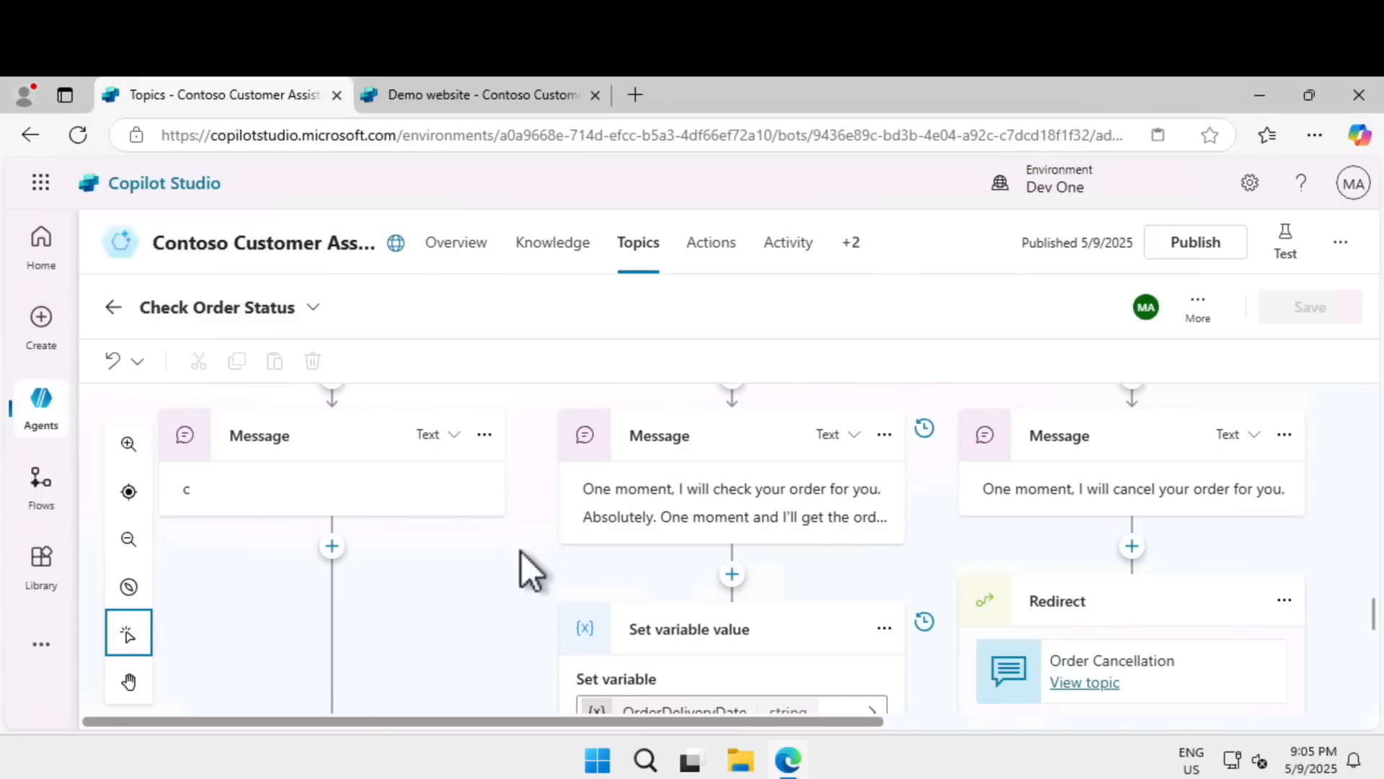
scroll(520, 551, "down", 2)
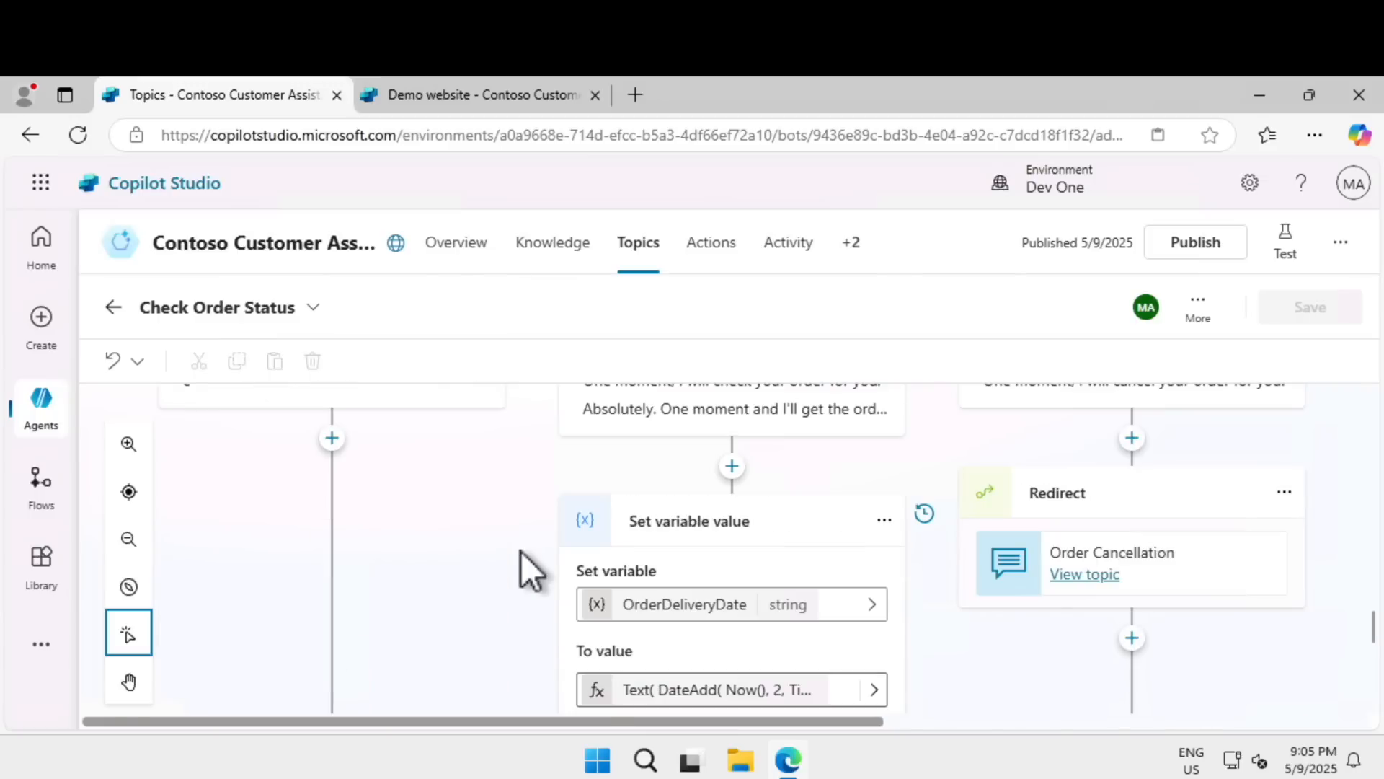
scroll(520, 551, "down", 2)
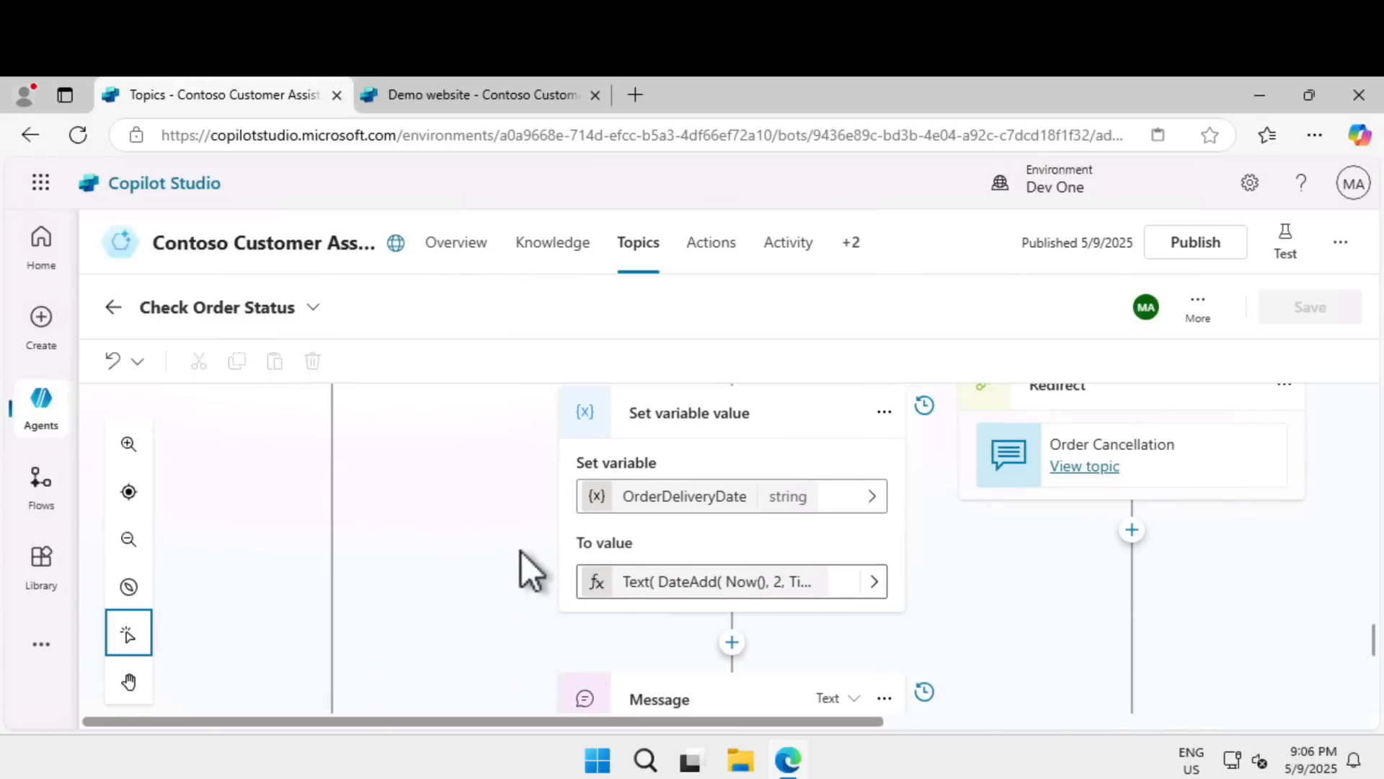
scroll(521, 552, "down", 4)
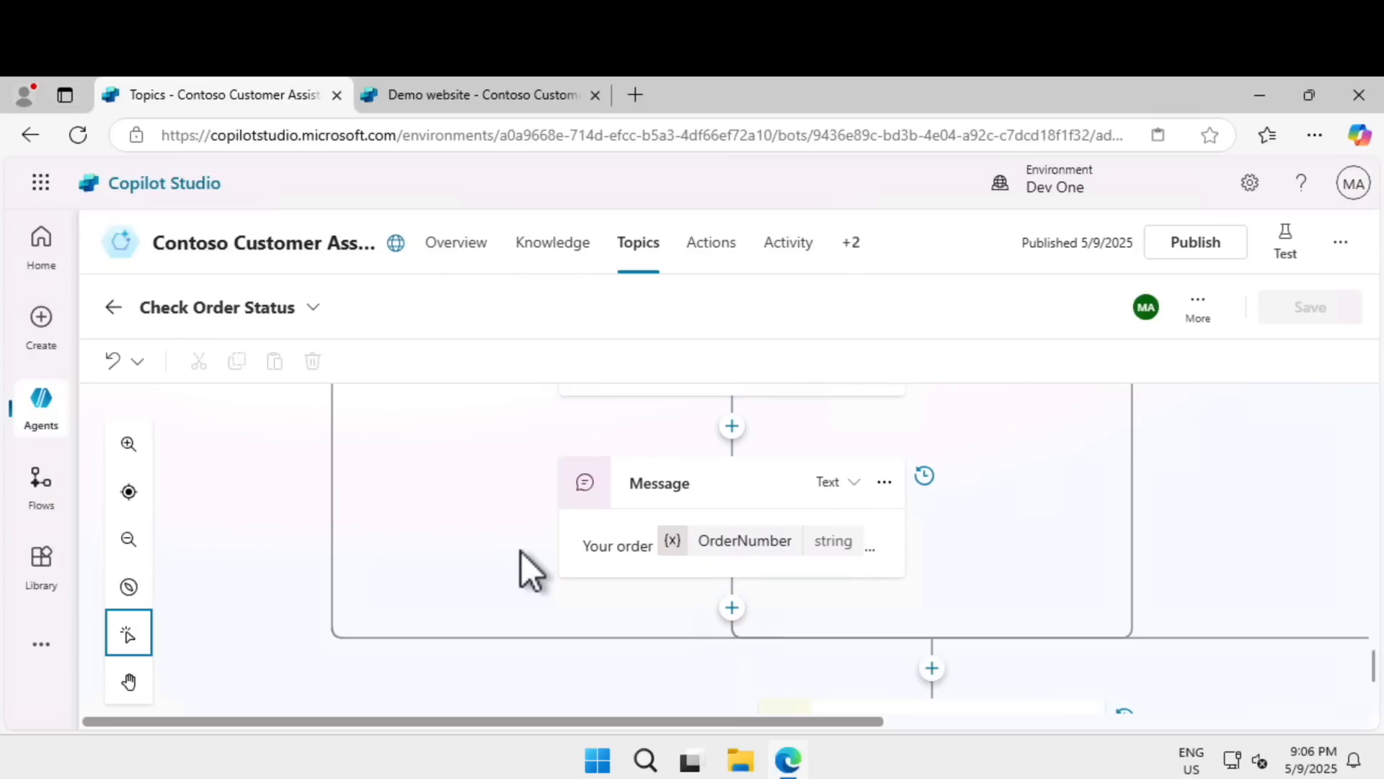
scroll(522, 552, "down", 4)
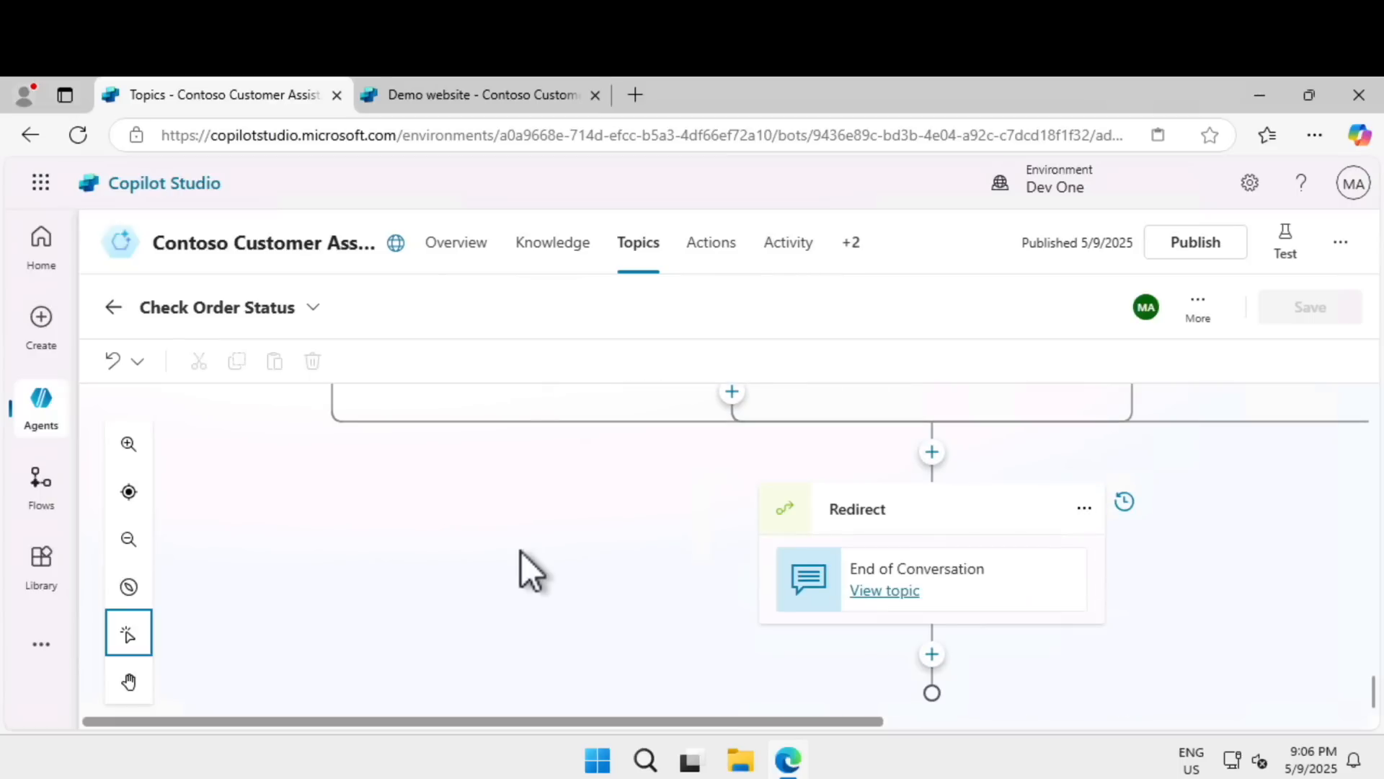
scroll(522, 552, "down", 1)
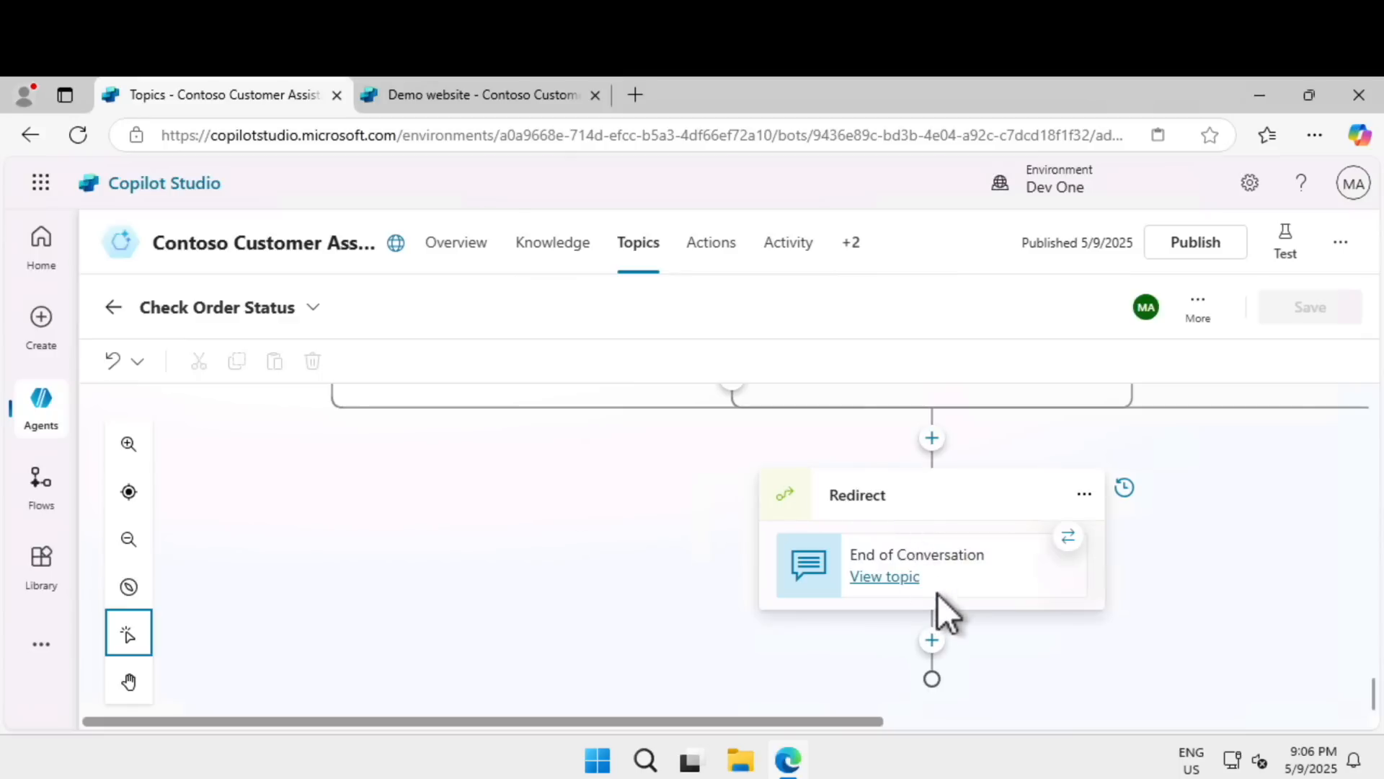
Examine the node types and topic management options available after the End of Conversation redirect, without adding a node.
left_click(933, 644)
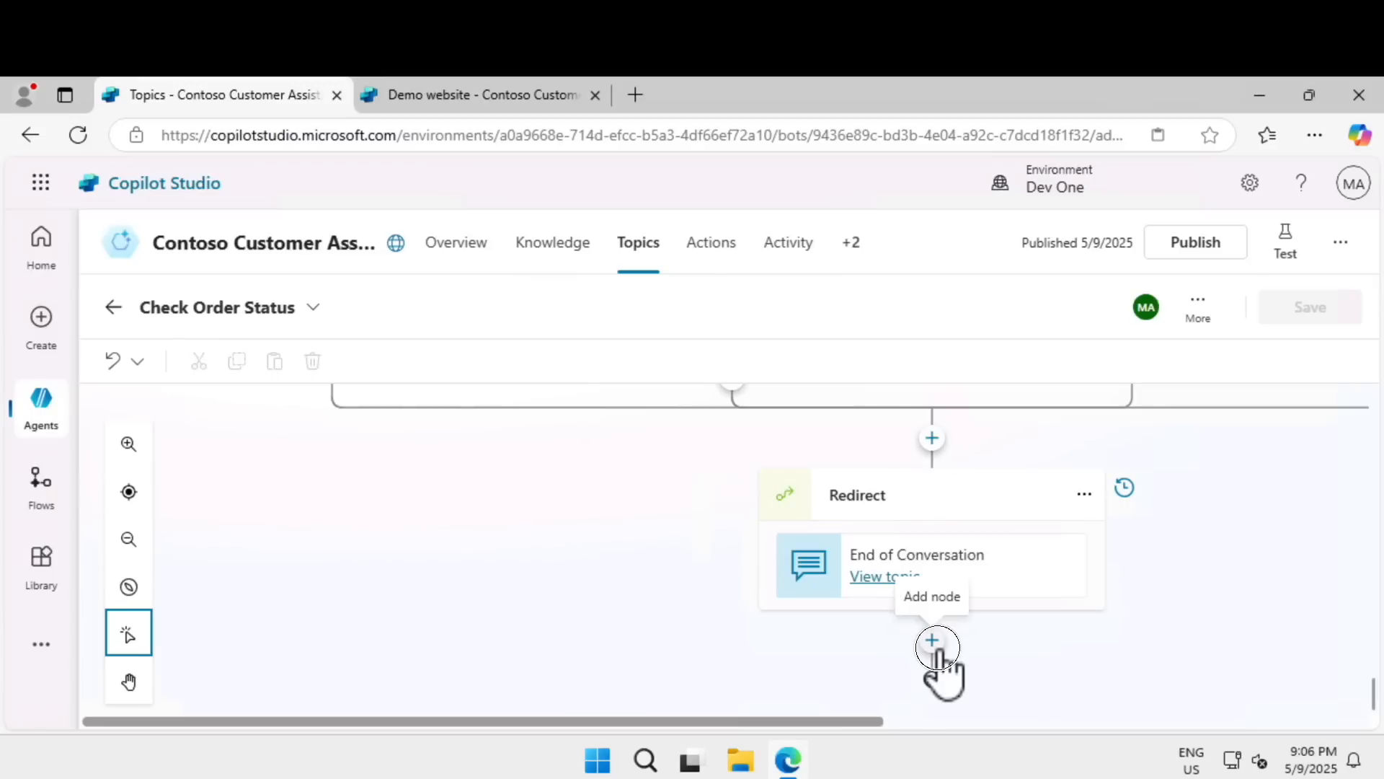
scroll(808, 625, "down", 1)
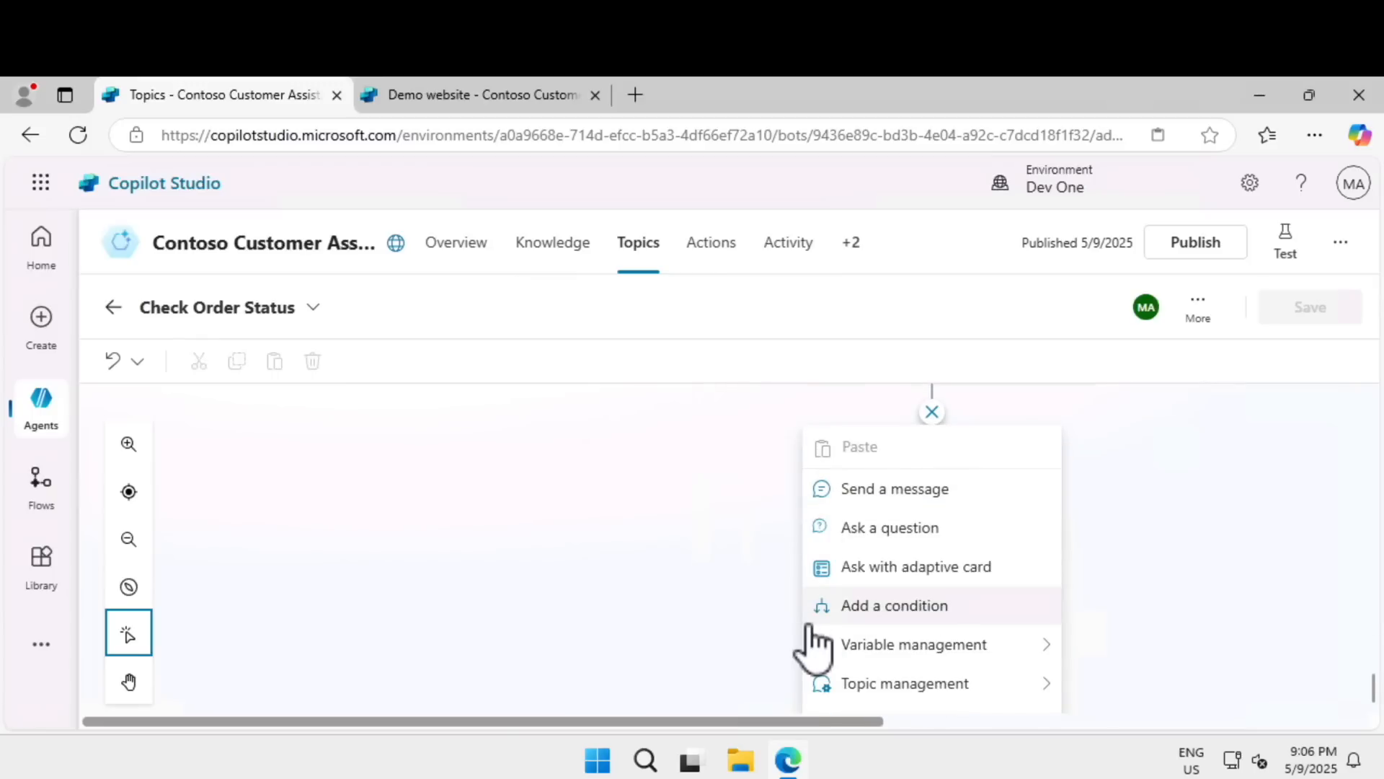
scroll(858, 498, "down", 1)
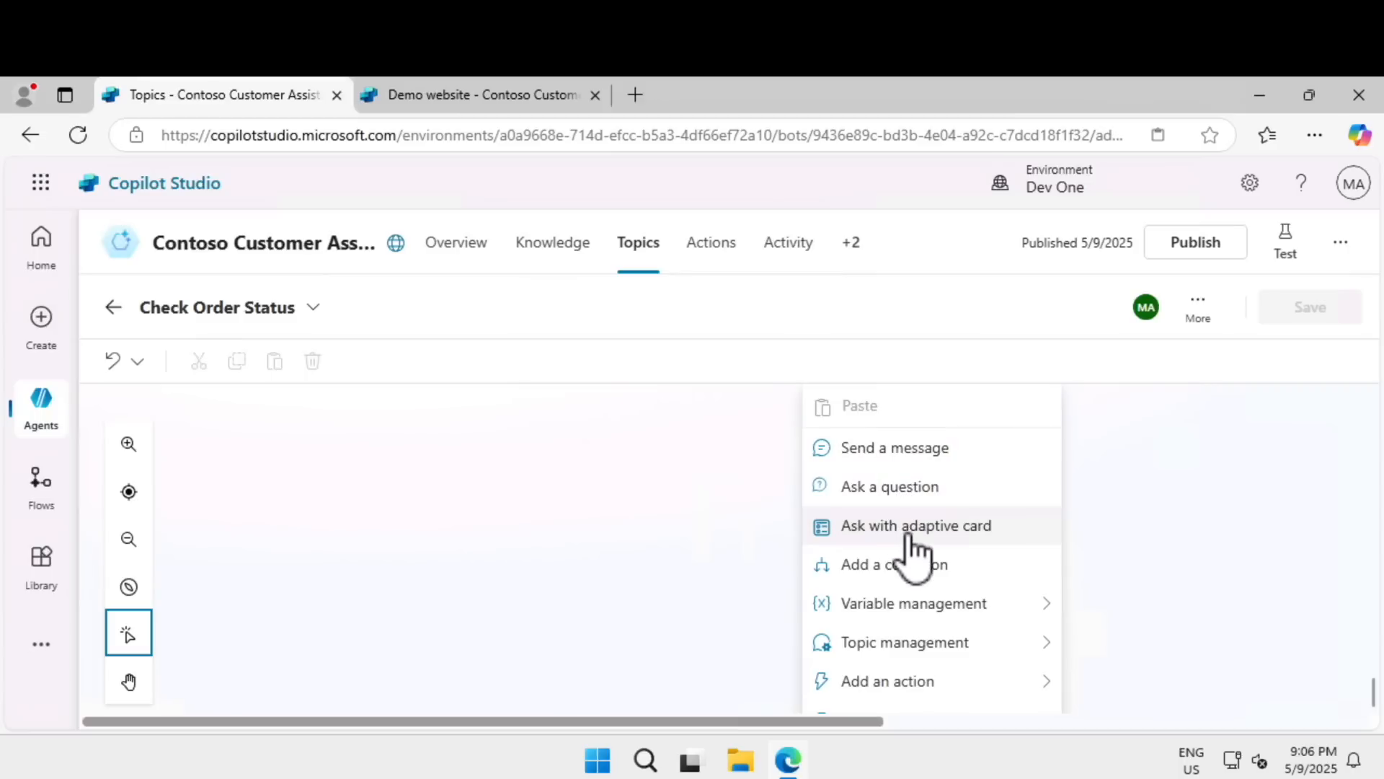
mouse_move(881, 647)
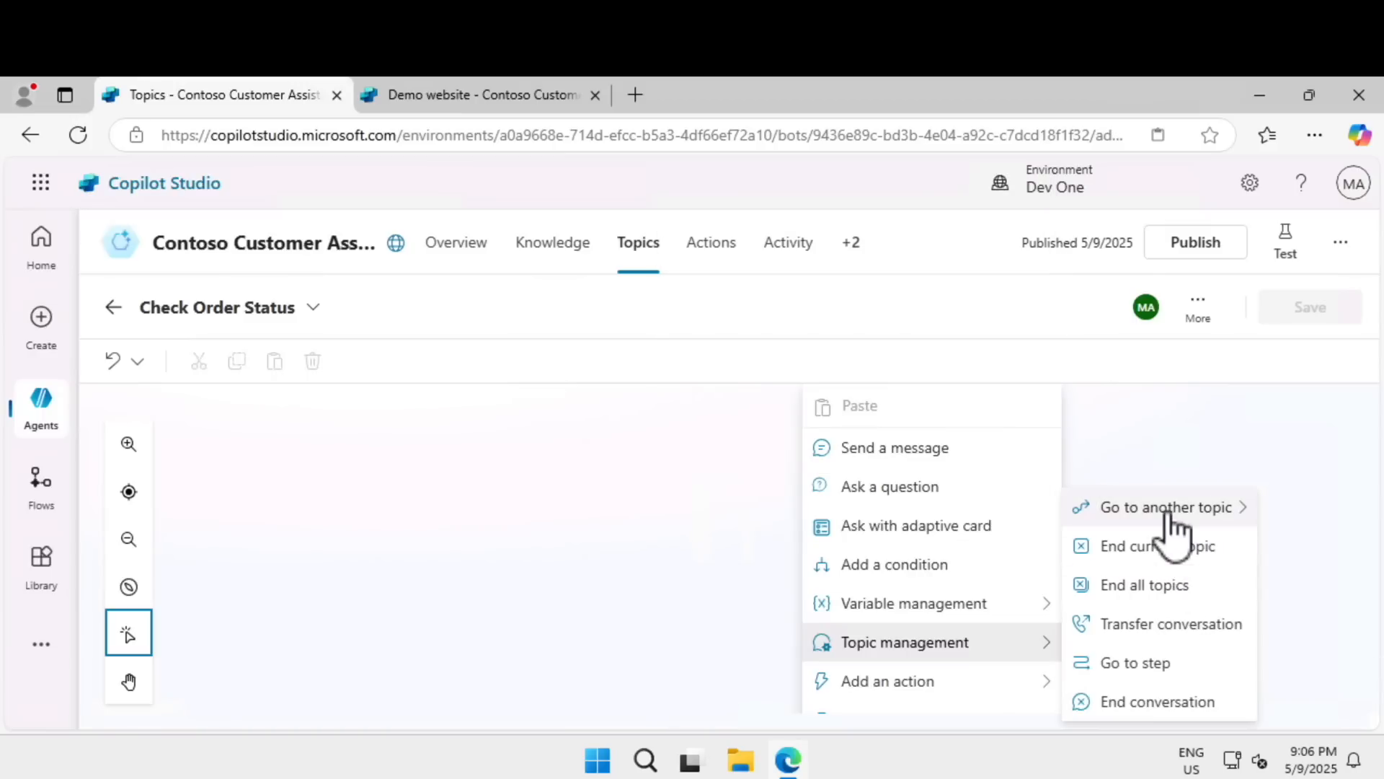
mouse_move(1169, 513)
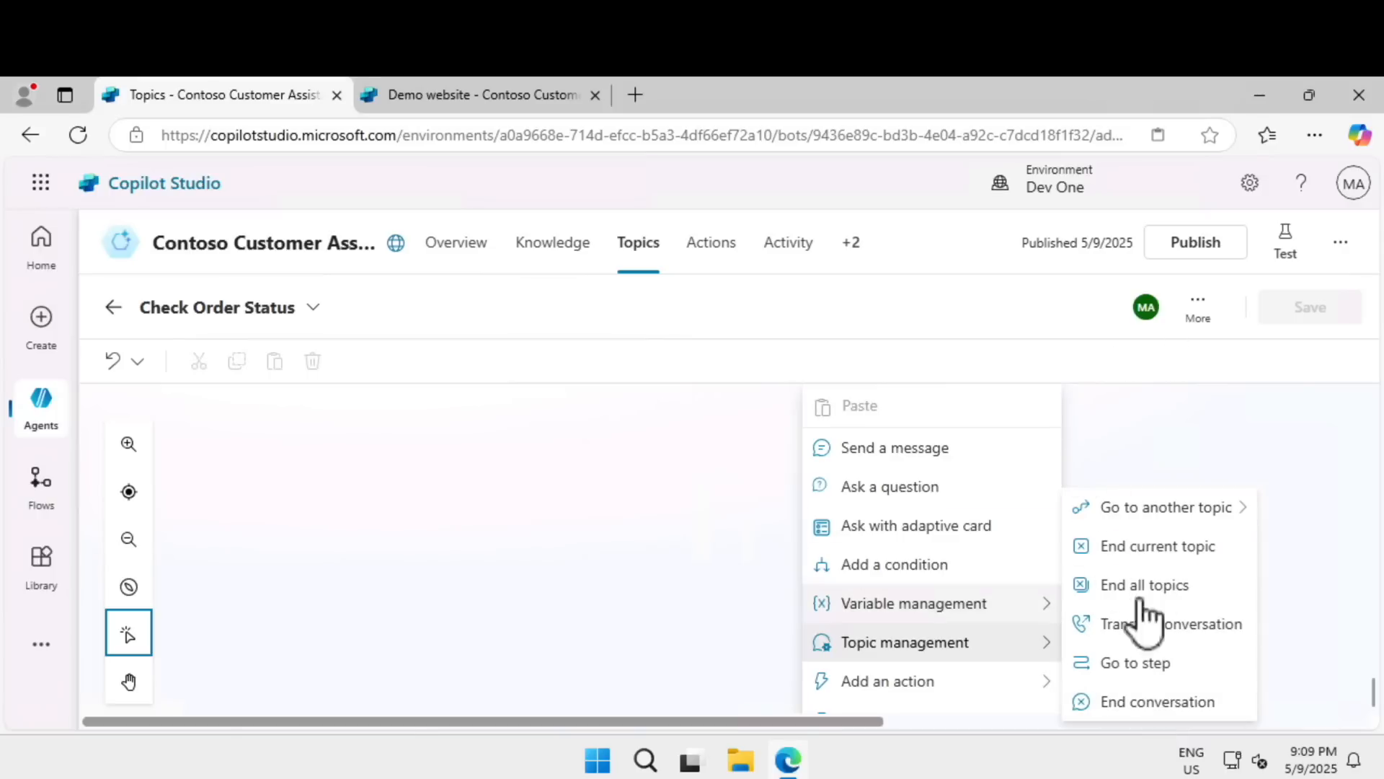
left_click(560, 600)
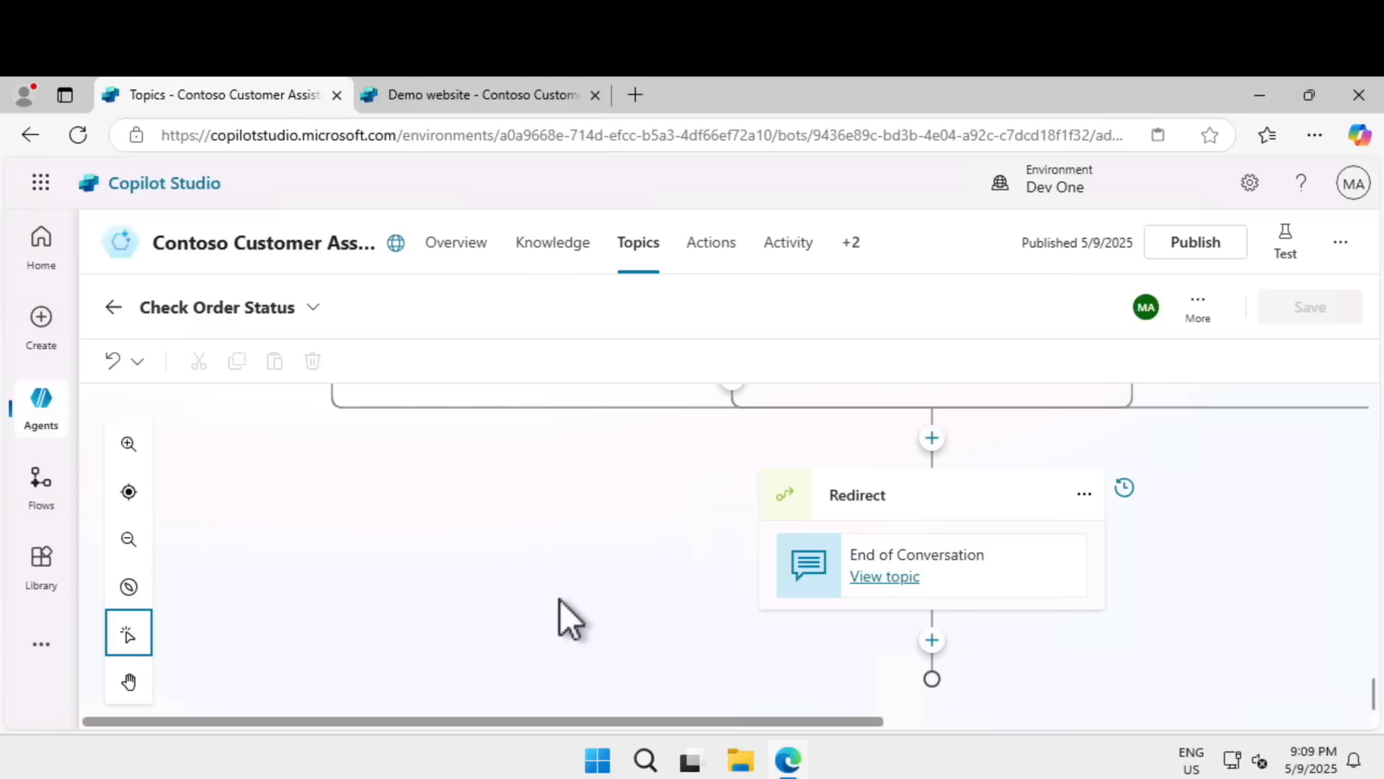
Open the End of Conversation topic from its redirect and review its questions, conditions, escalation redirect and closing messages.
left_click(889, 578)
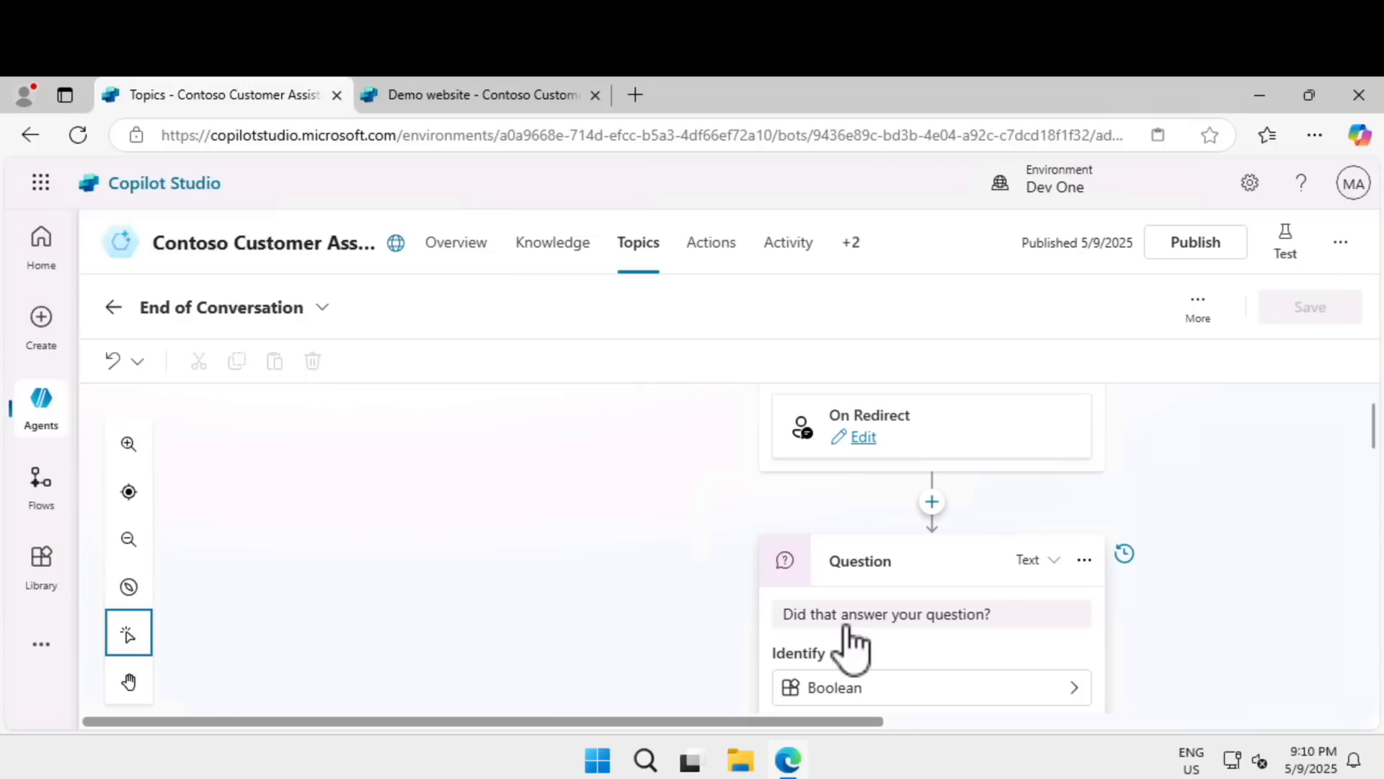
scroll(848, 627, "down", 2)
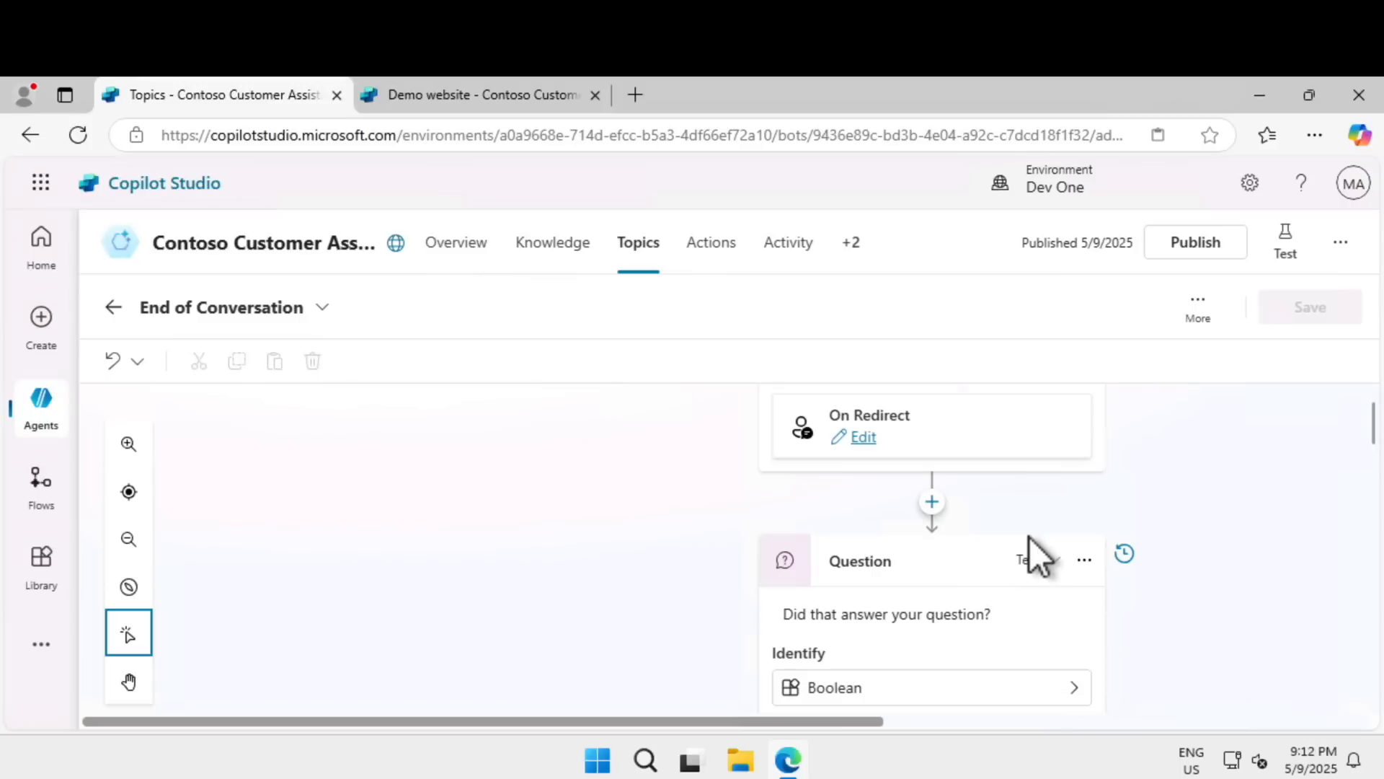
scroll(1030, 538, "down", 2)
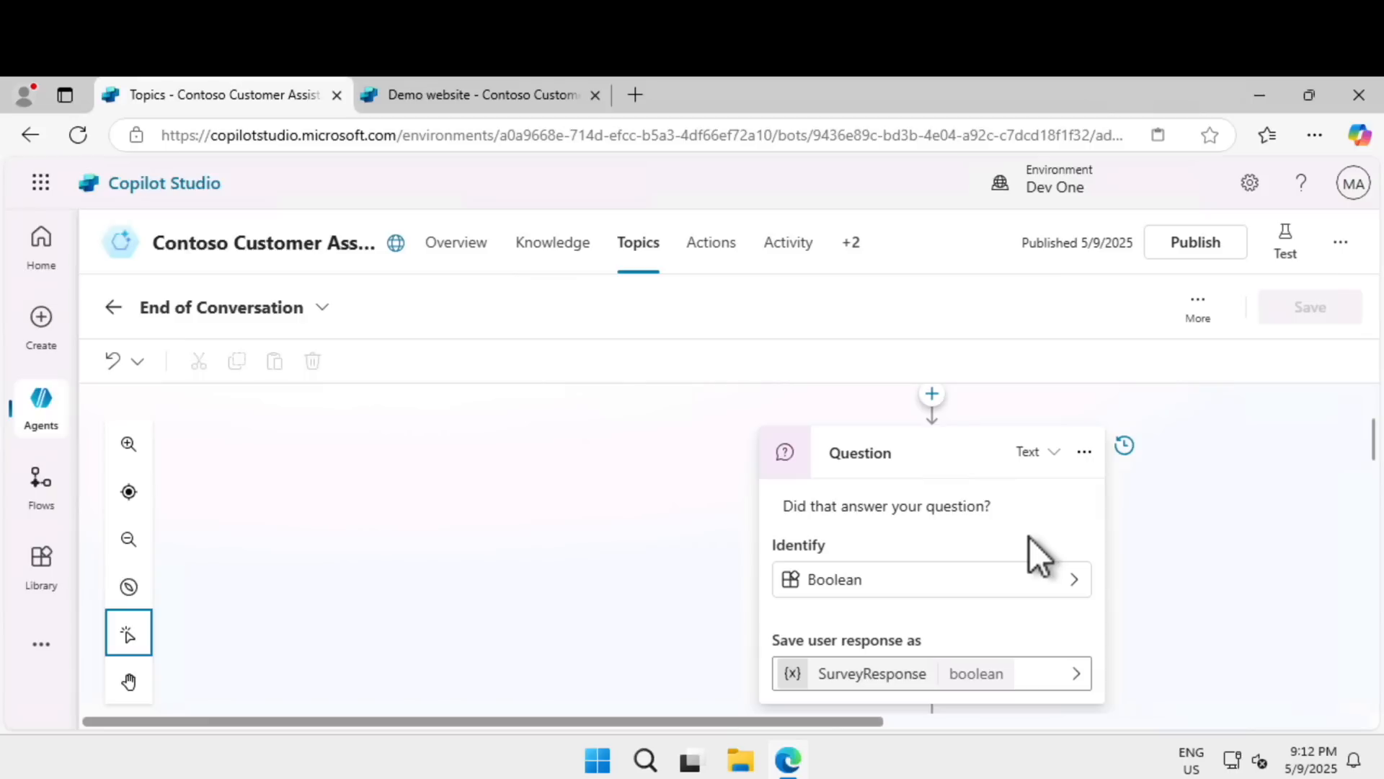
scroll(1029, 538, "down", 5)
scroll(1030, 538, "down", 5)
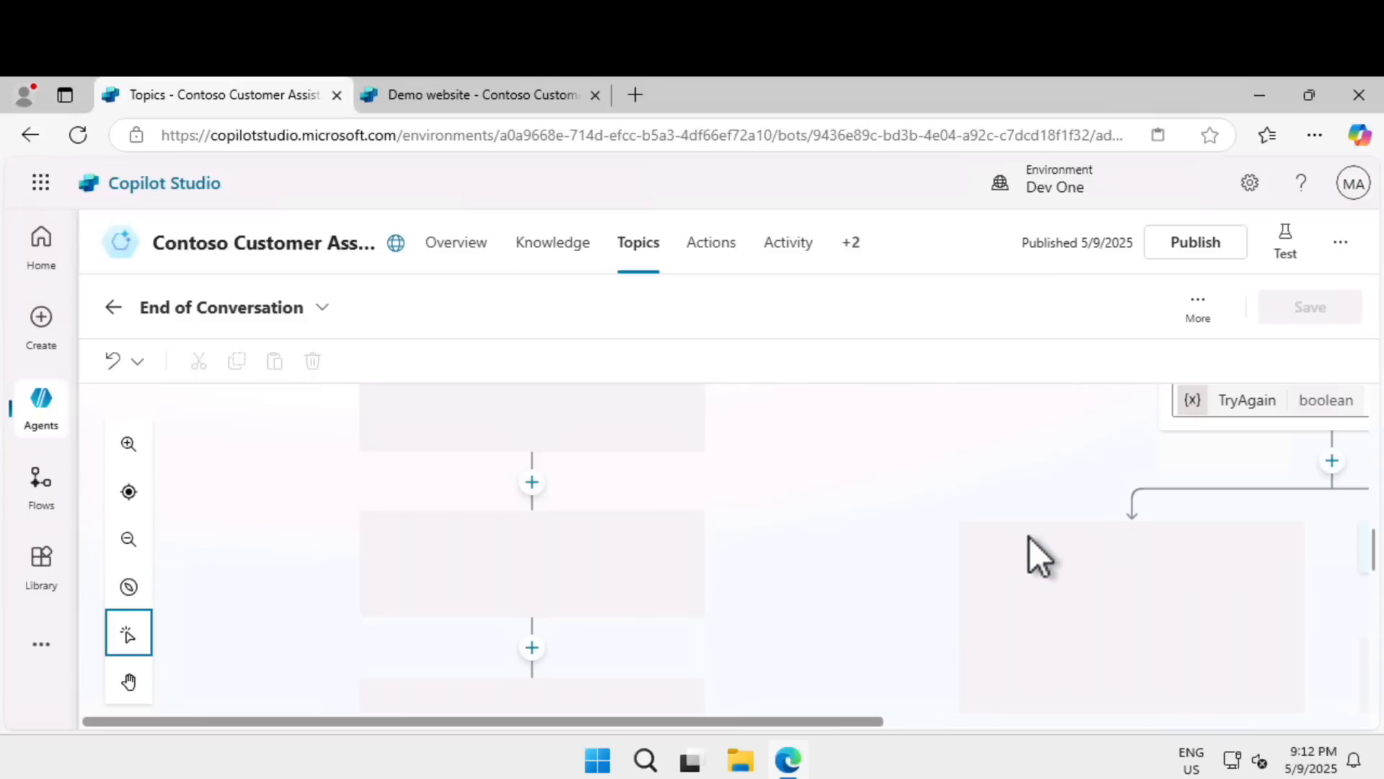
scroll(1030, 538, "down", 5)
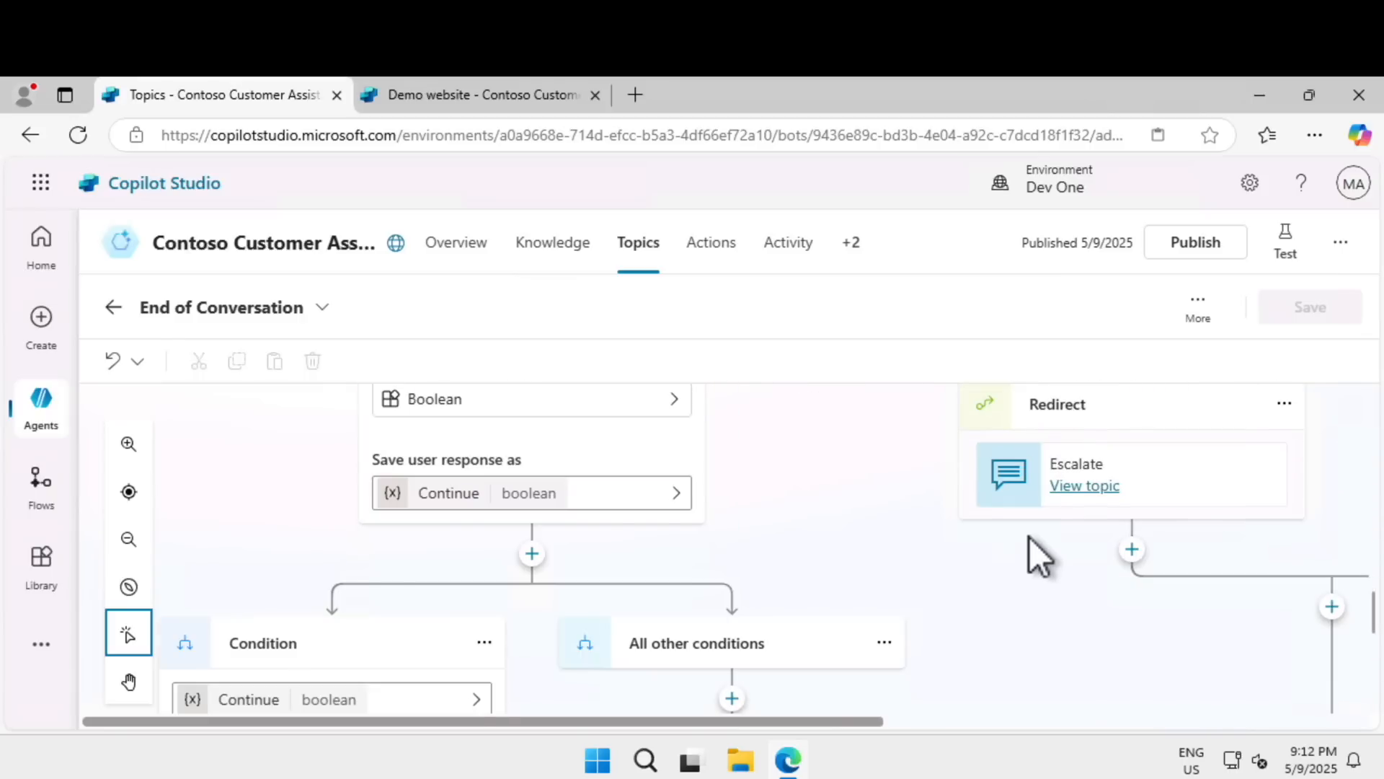
scroll(1029, 538, "down", 4)
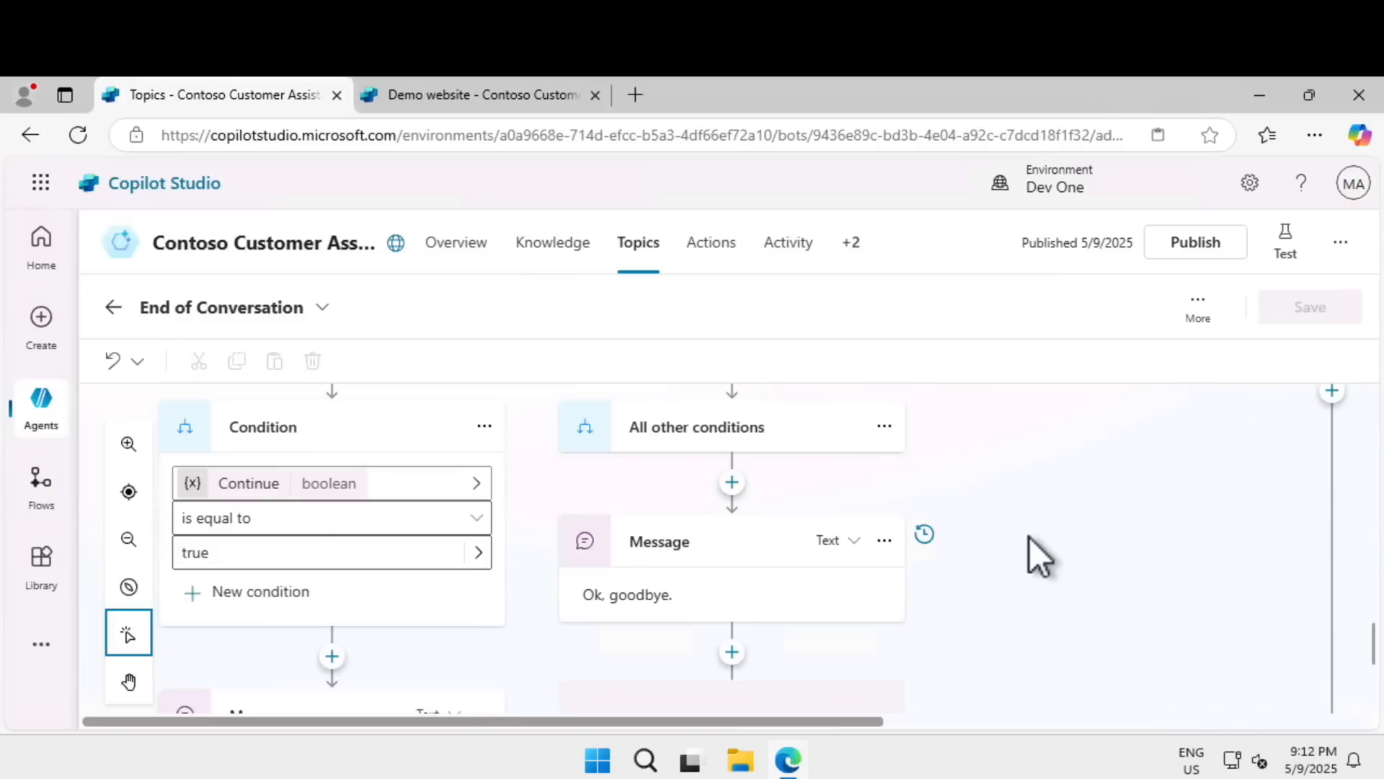
scroll(1029, 538, "down", 3)
scroll(1030, 538, "down", 1)
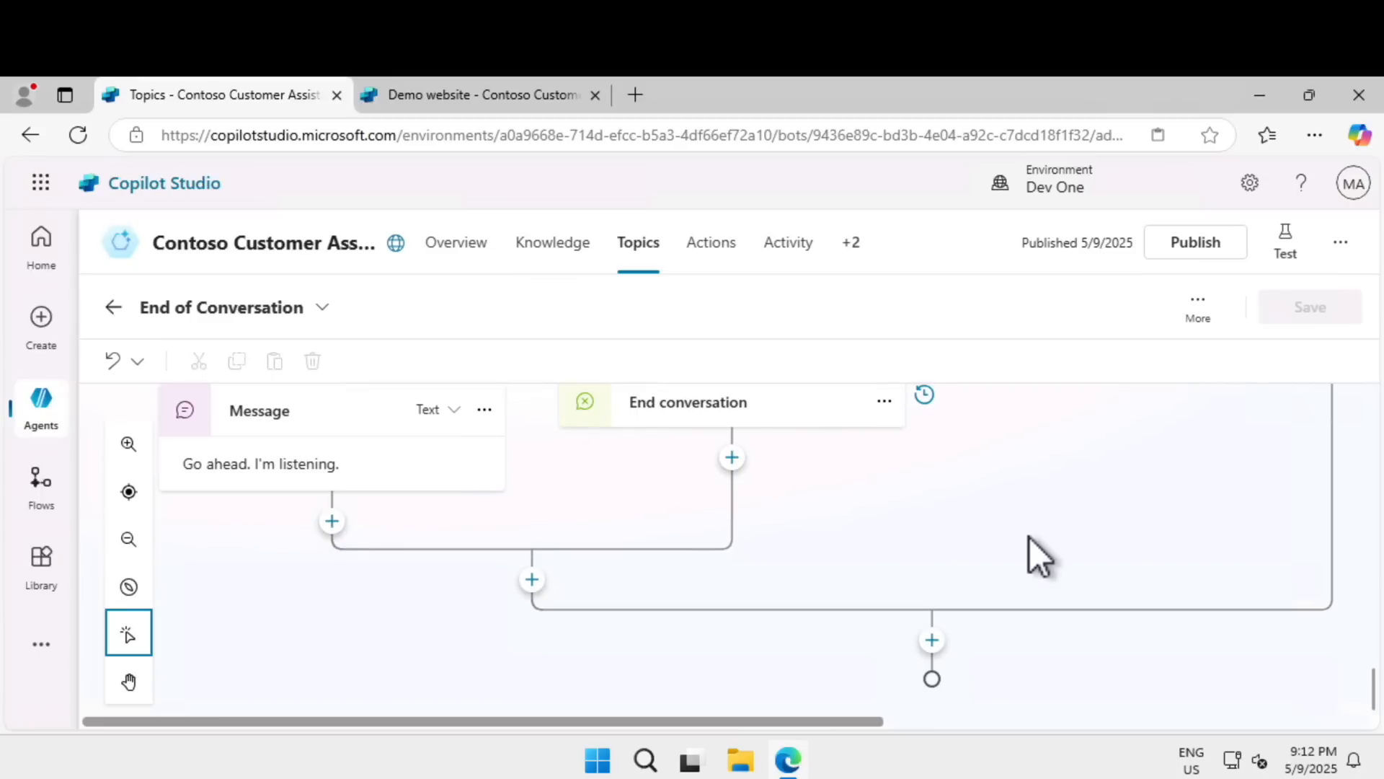
scroll(1030, 538, "up", 6)
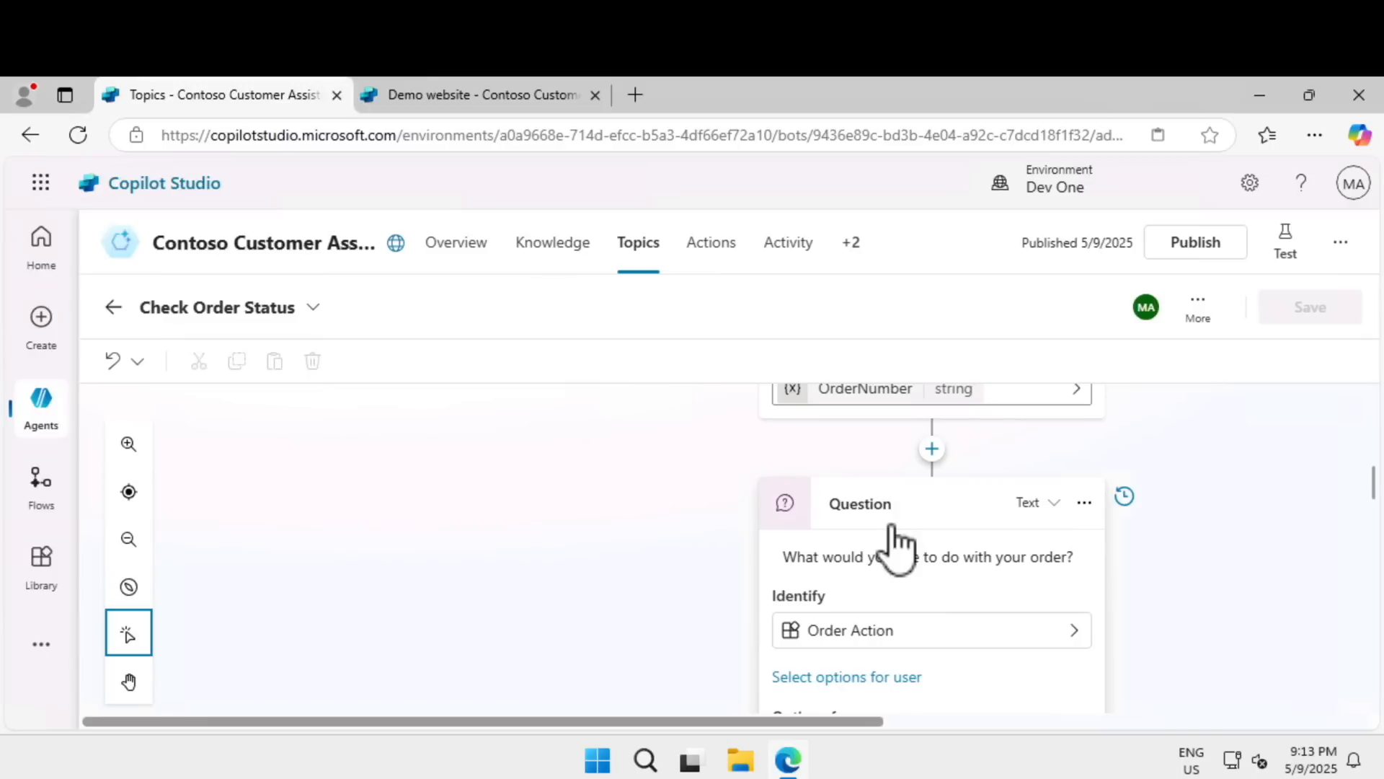
In the Check Order Status topic, try to add a condition between the order number and order action questions.
left_click(931, 450)
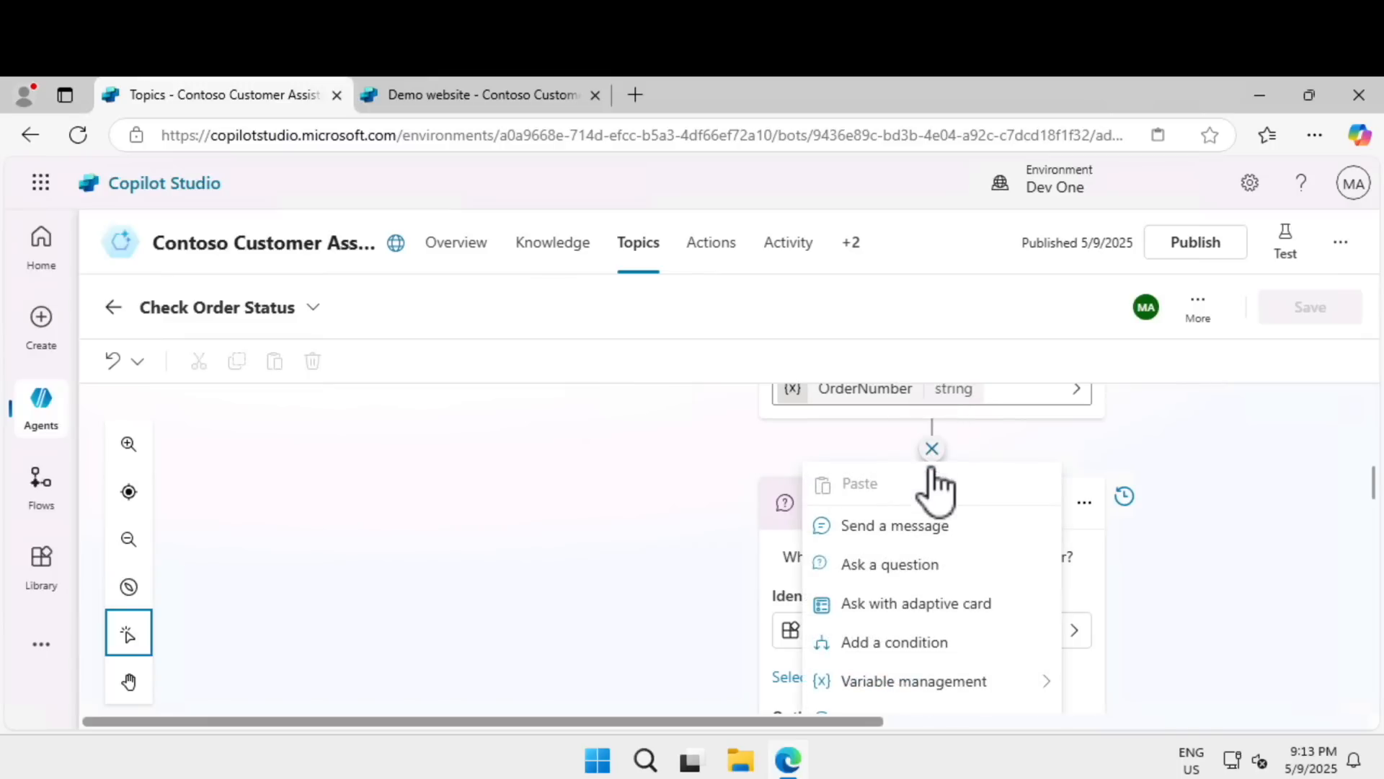
left_click(915, 564)
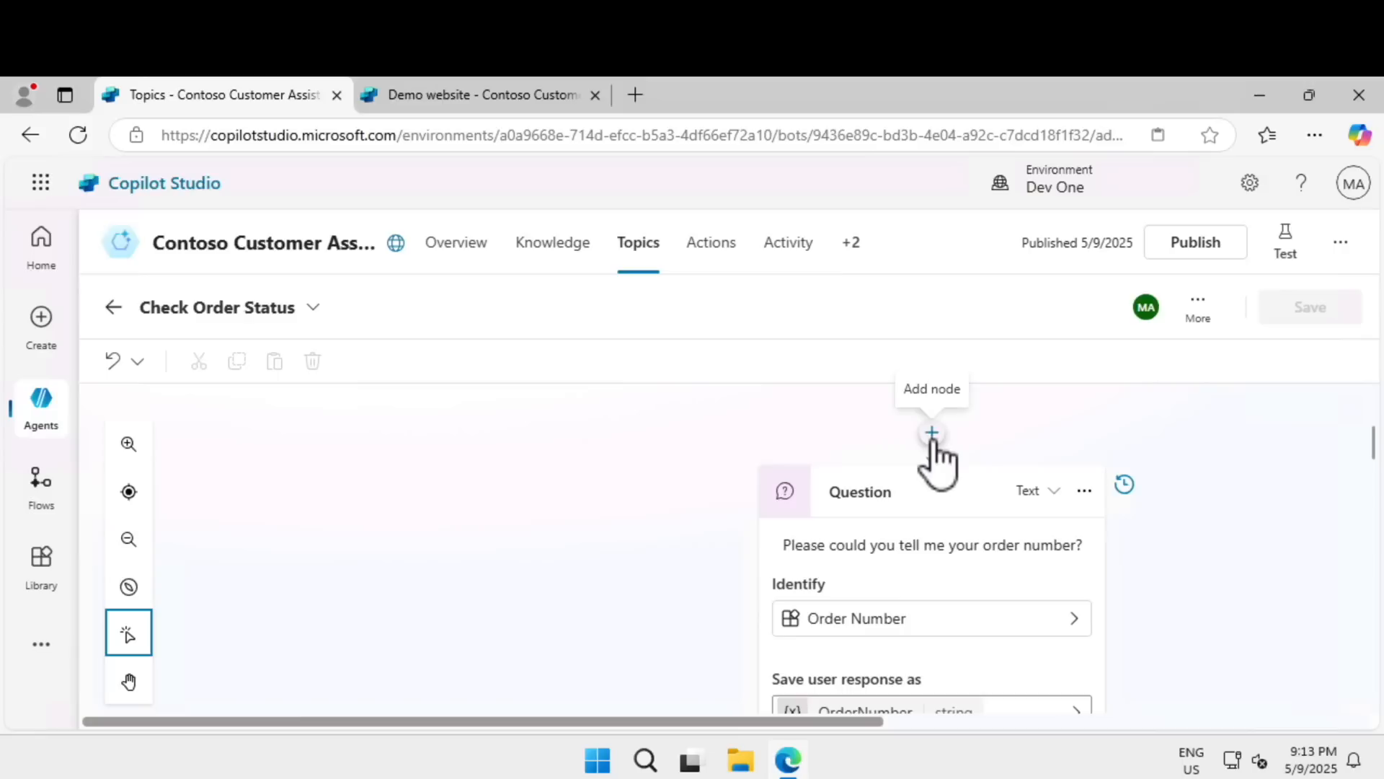
Add a question node to the Check Order Status topic and show the content types its message can include.
left_click(933, 440)
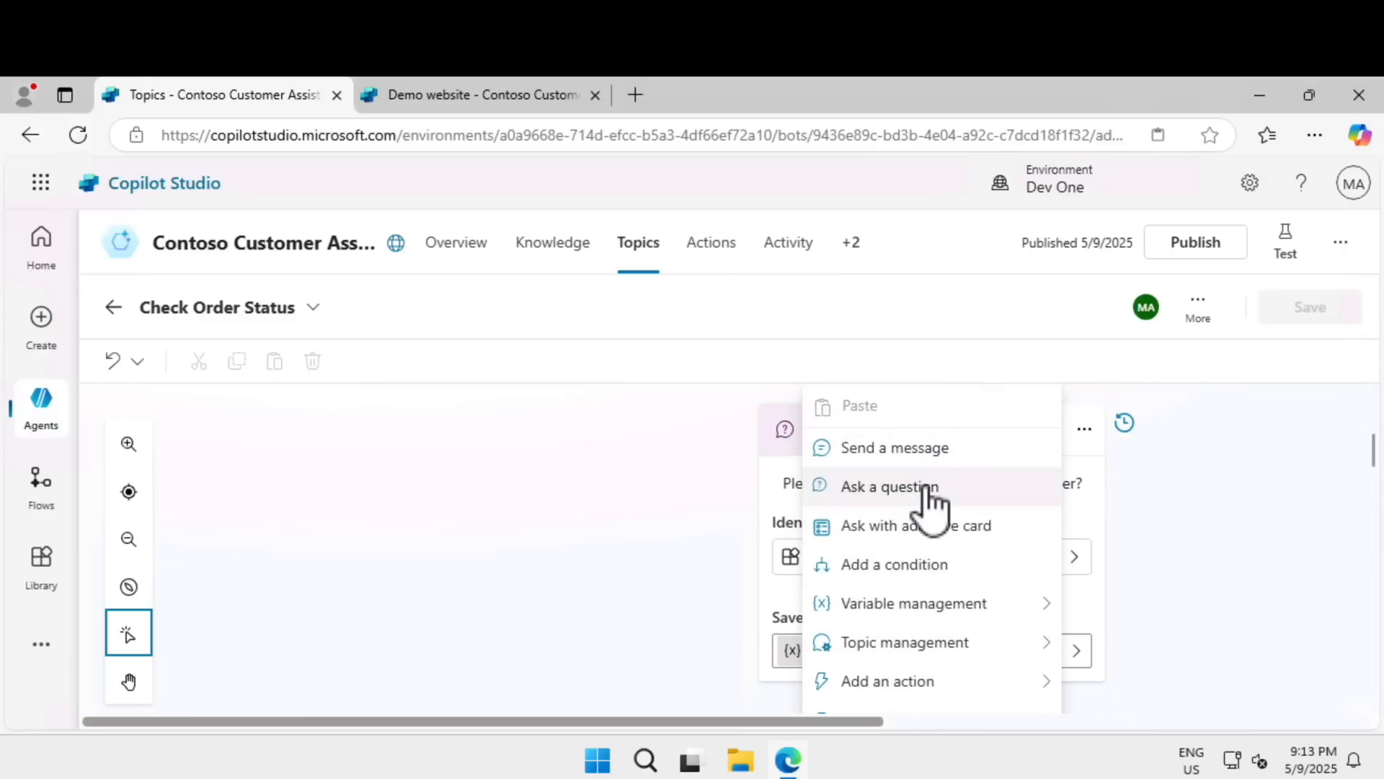
left_click(925, 487)
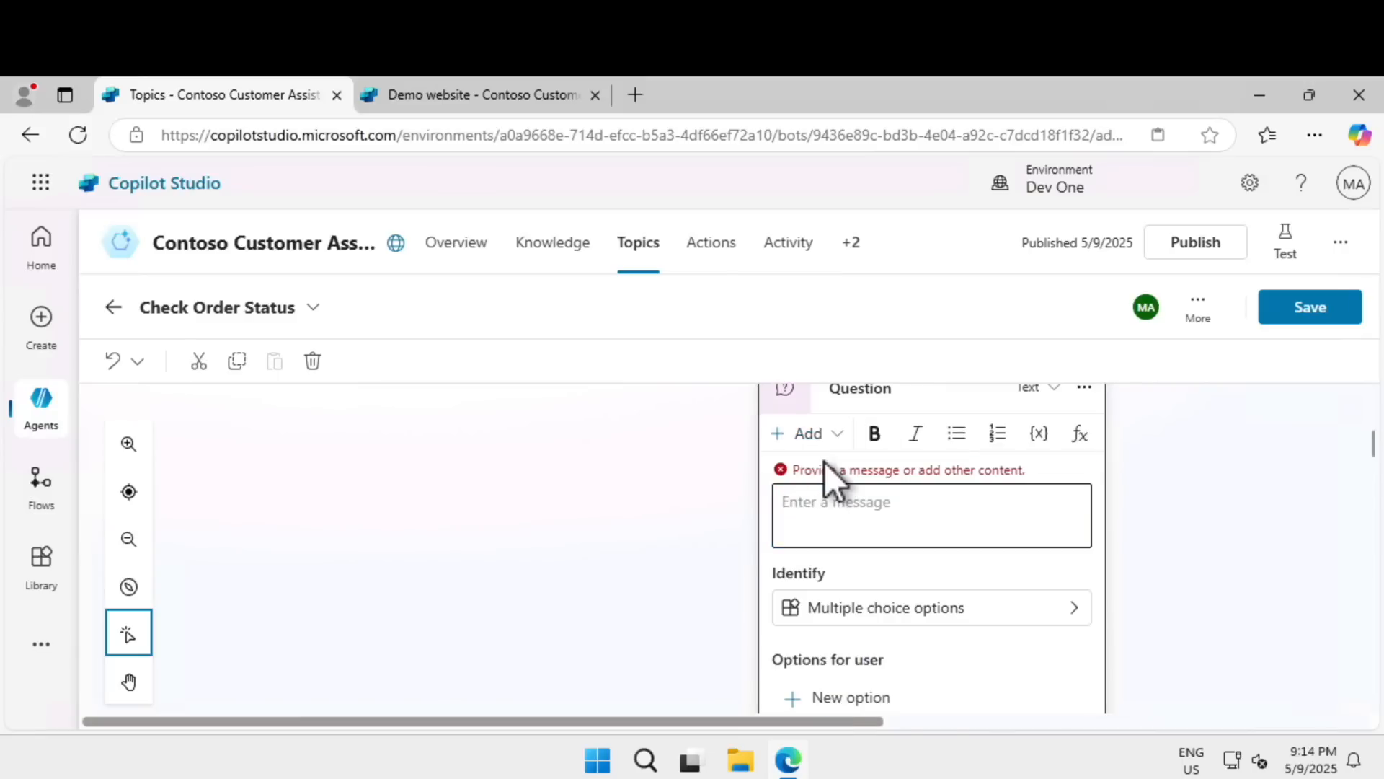
left_click(822, 434)
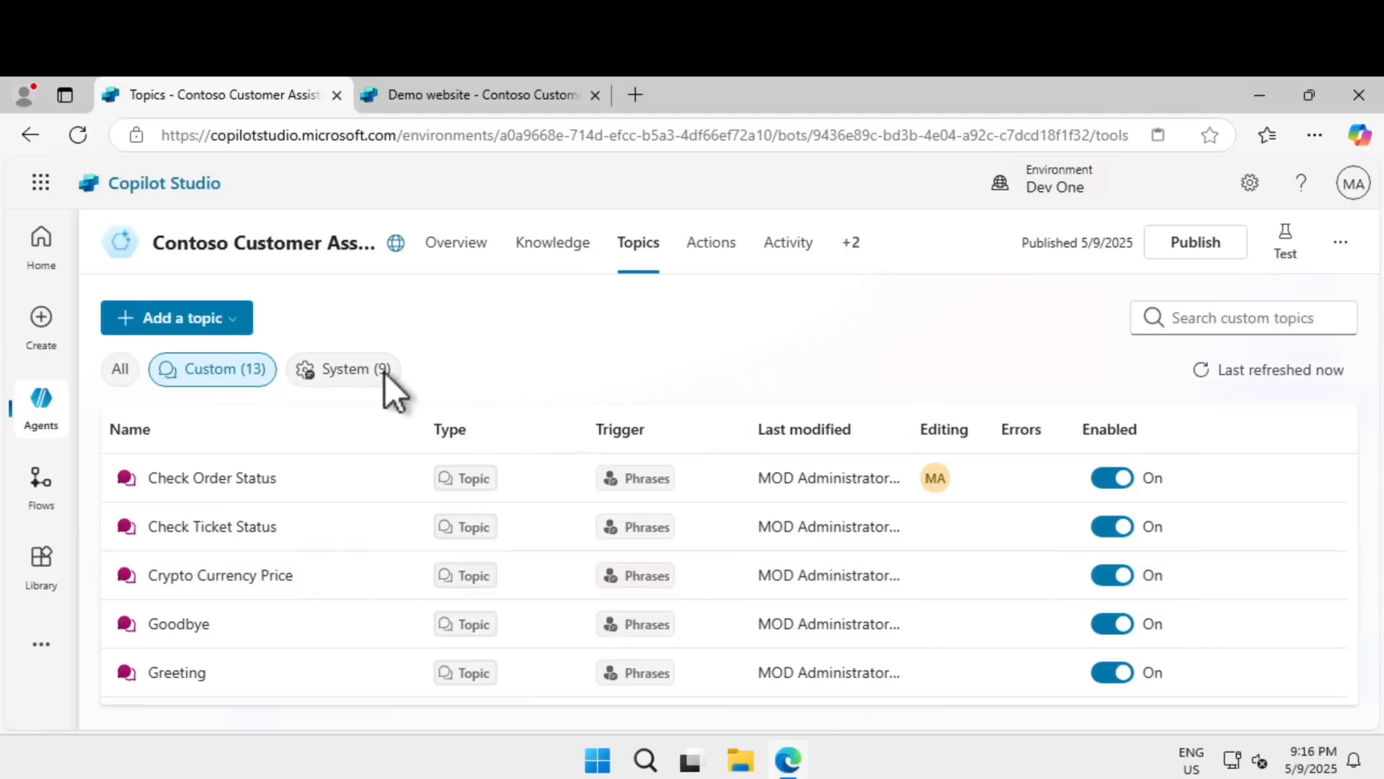
Open the Conversation Start system topic and review its trigger, greeting message variations and image.
left_click(380, 375)
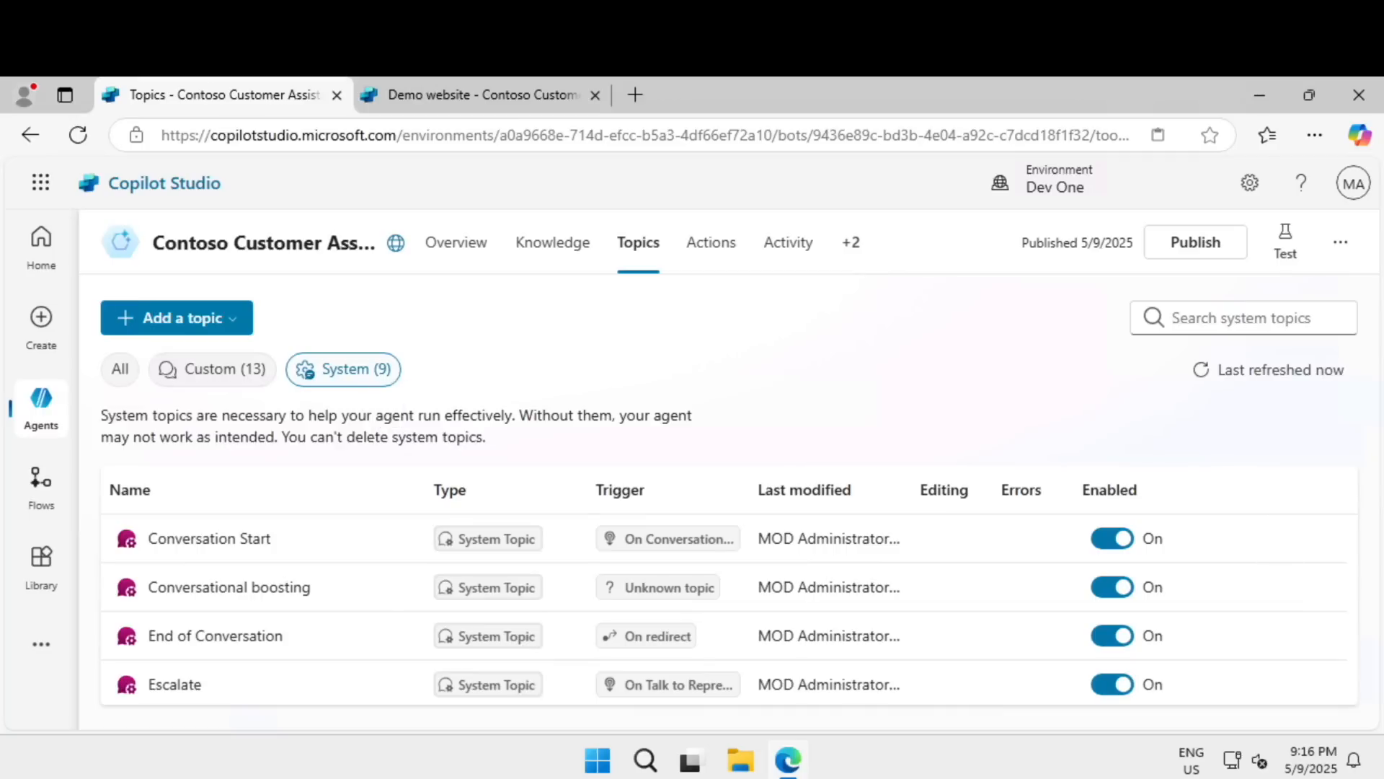
left_click(240, 539)
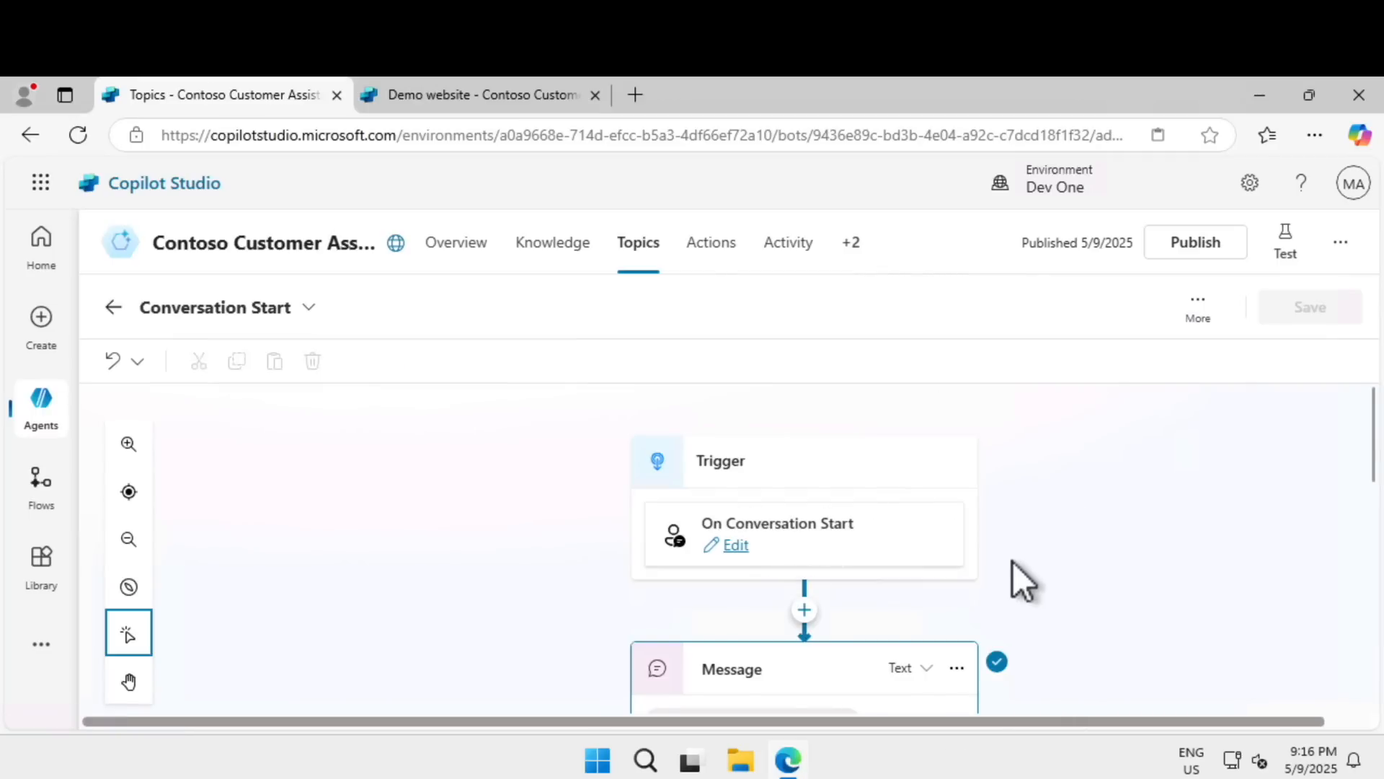
scroll(1013, 563, "down", 3)
scroll(1012, 555, "down", 3)
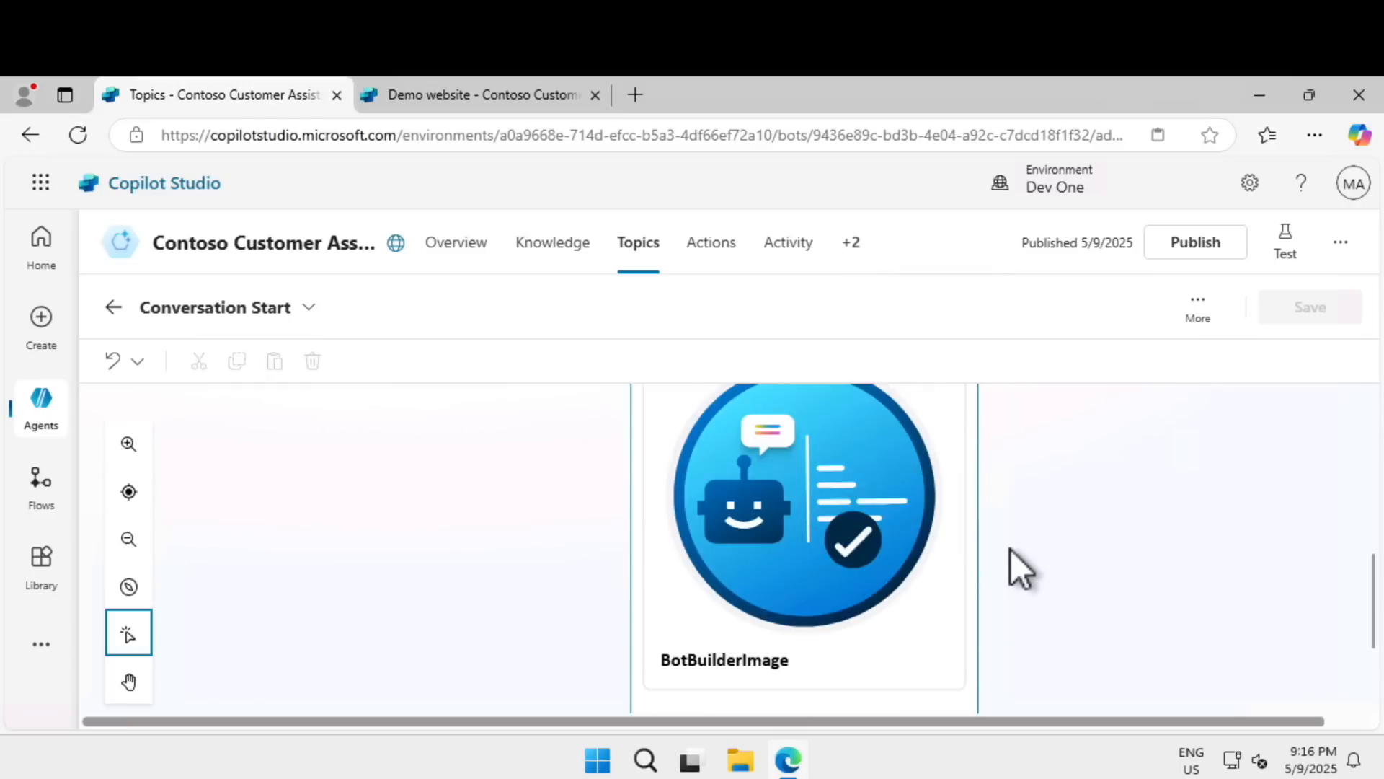
scroll(1011, 549, "up", 3)
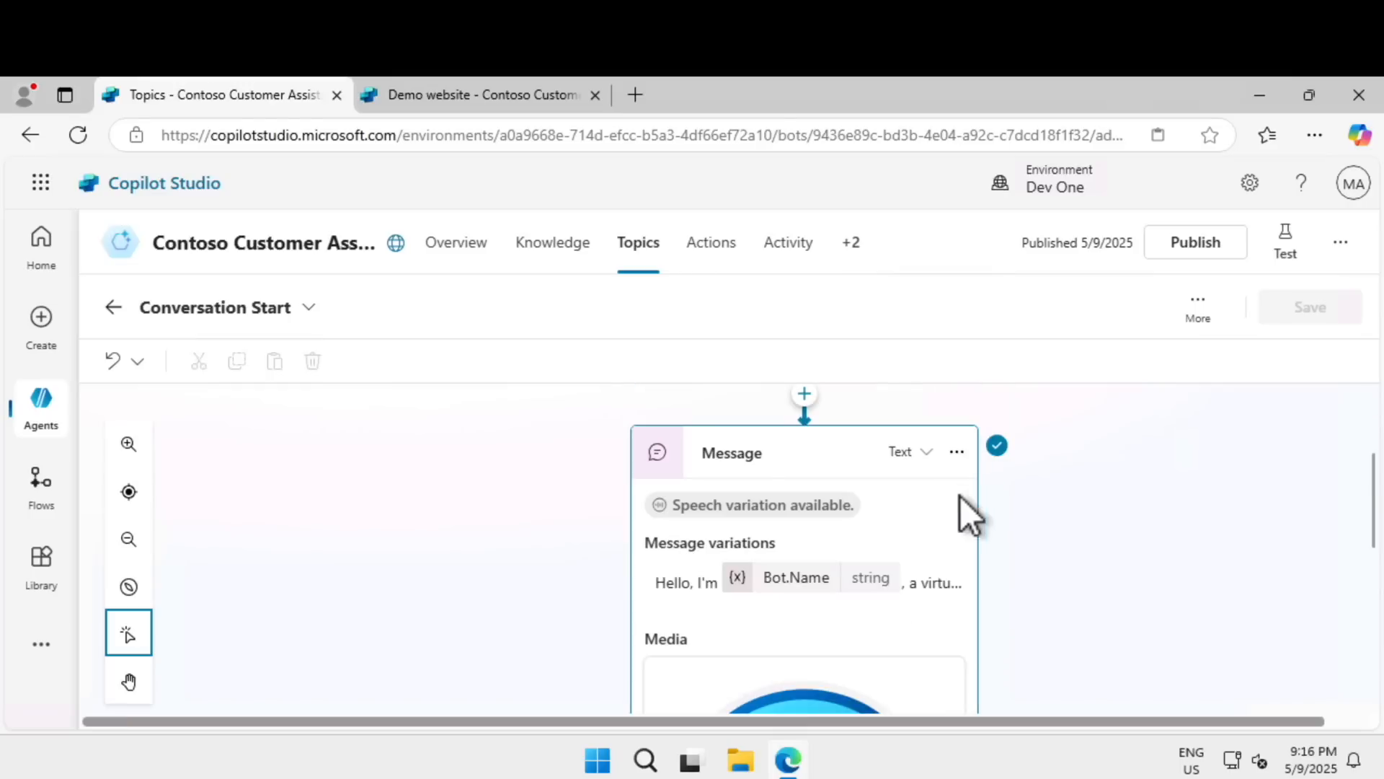
scroll(1055, 571, "up", 3)
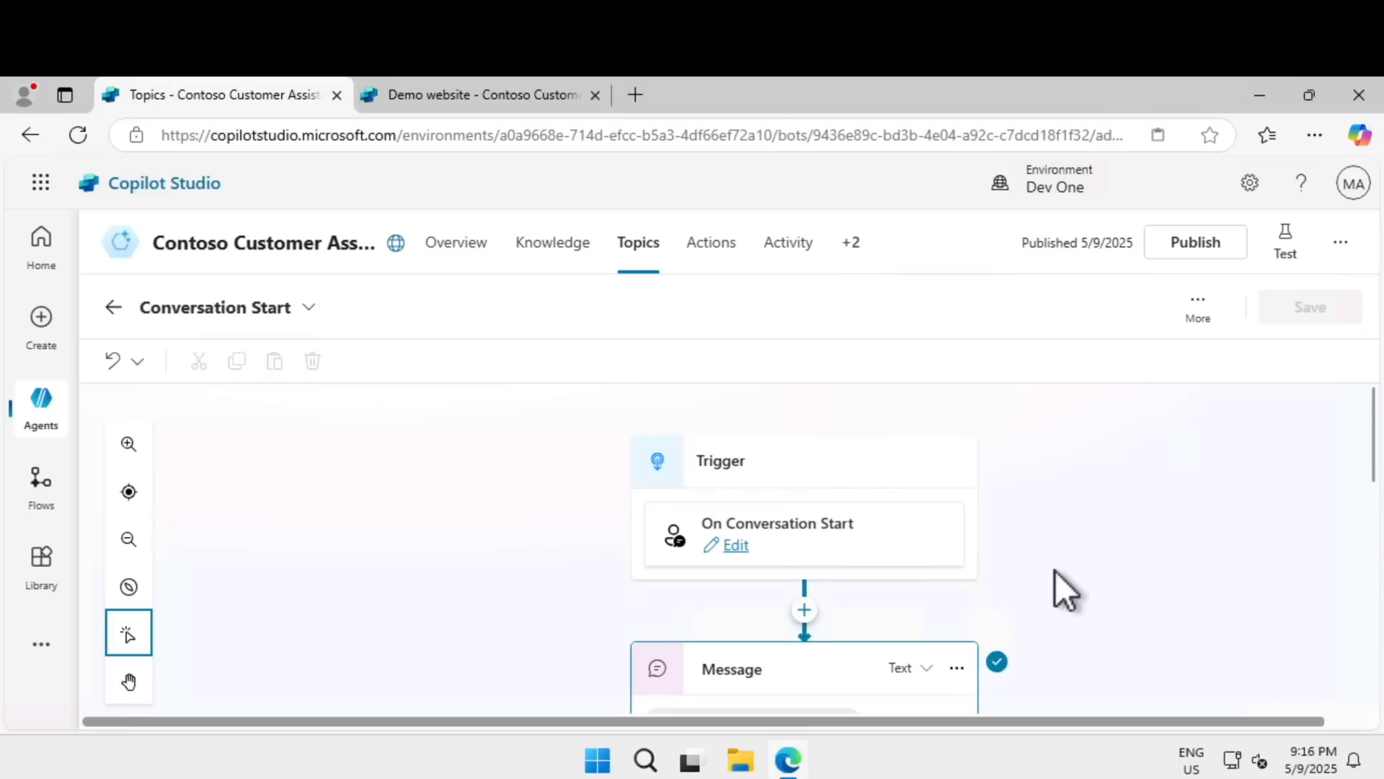
scroll(1055, 571, "down", 5)
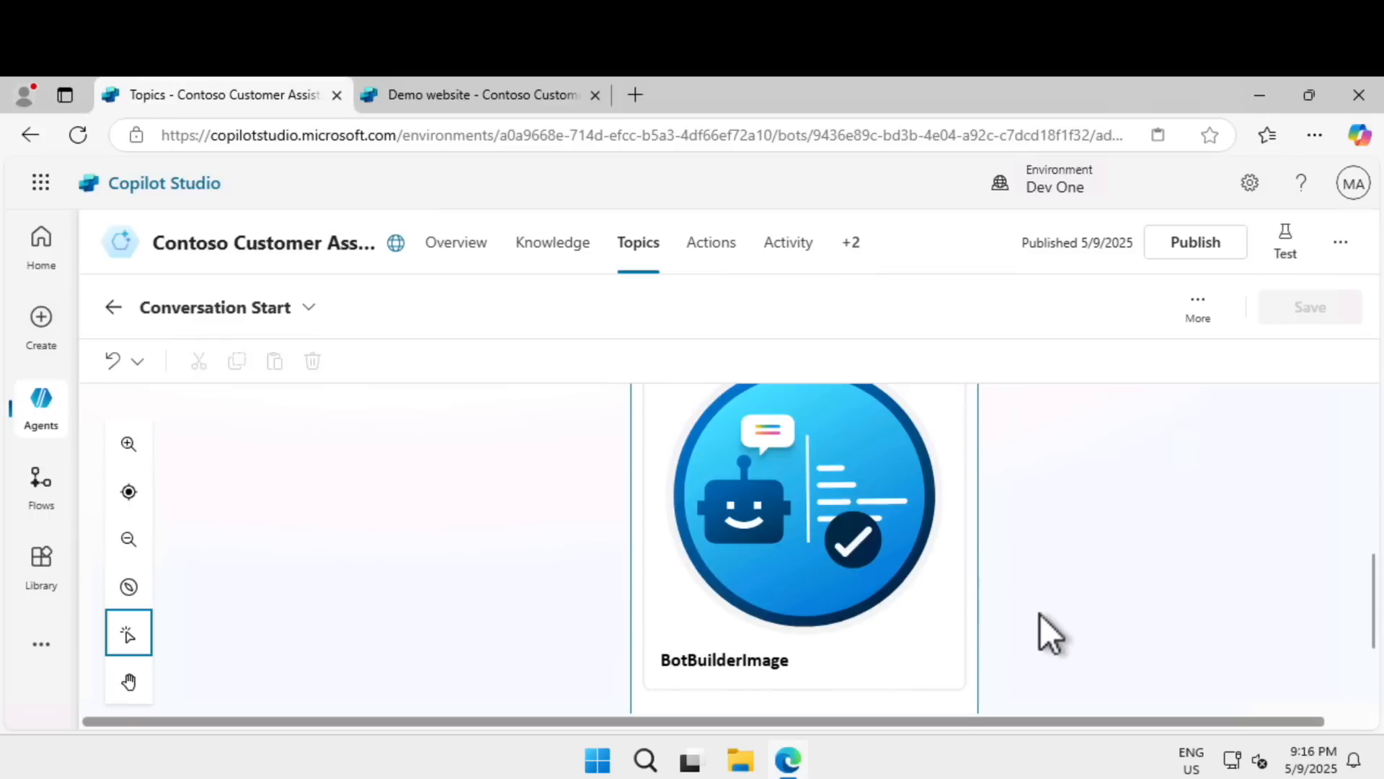
Compare the greeting, image and quick reply in the agent's test chat with the message node, closing the chat when done.
left_click(1283, 252)
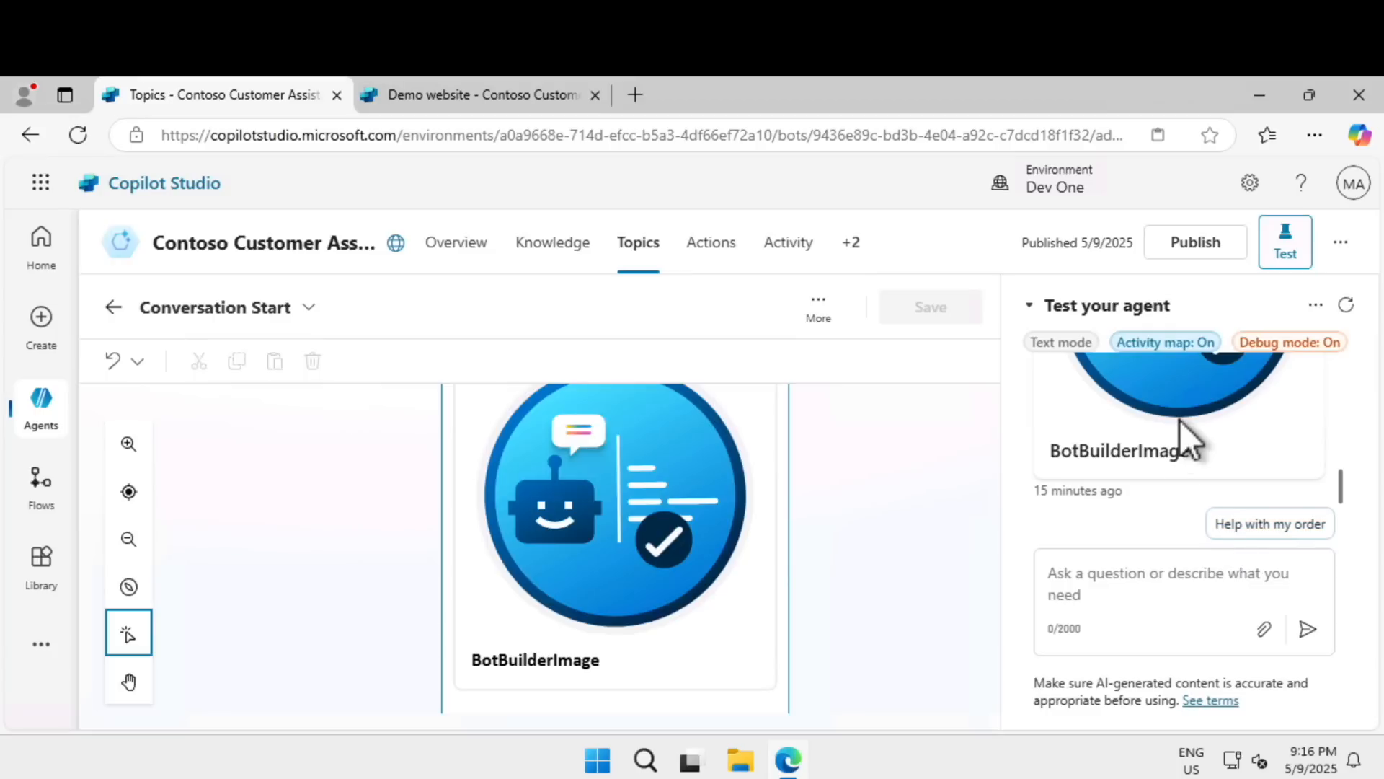
scroll(1180, 421, "up", 3)
scroll(1180, 421, "up", 2)
scroll(1180, 420, "down", 5)
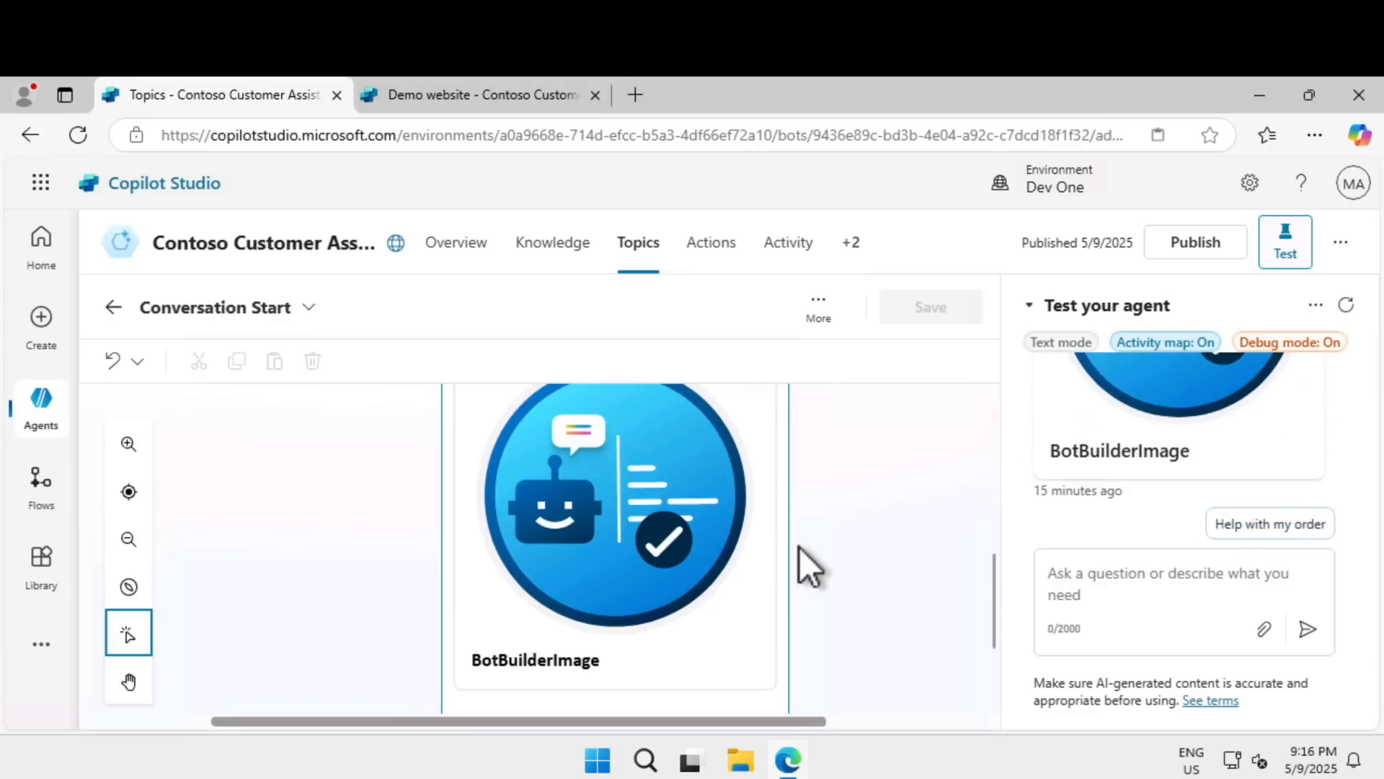
left_click(695, 564)
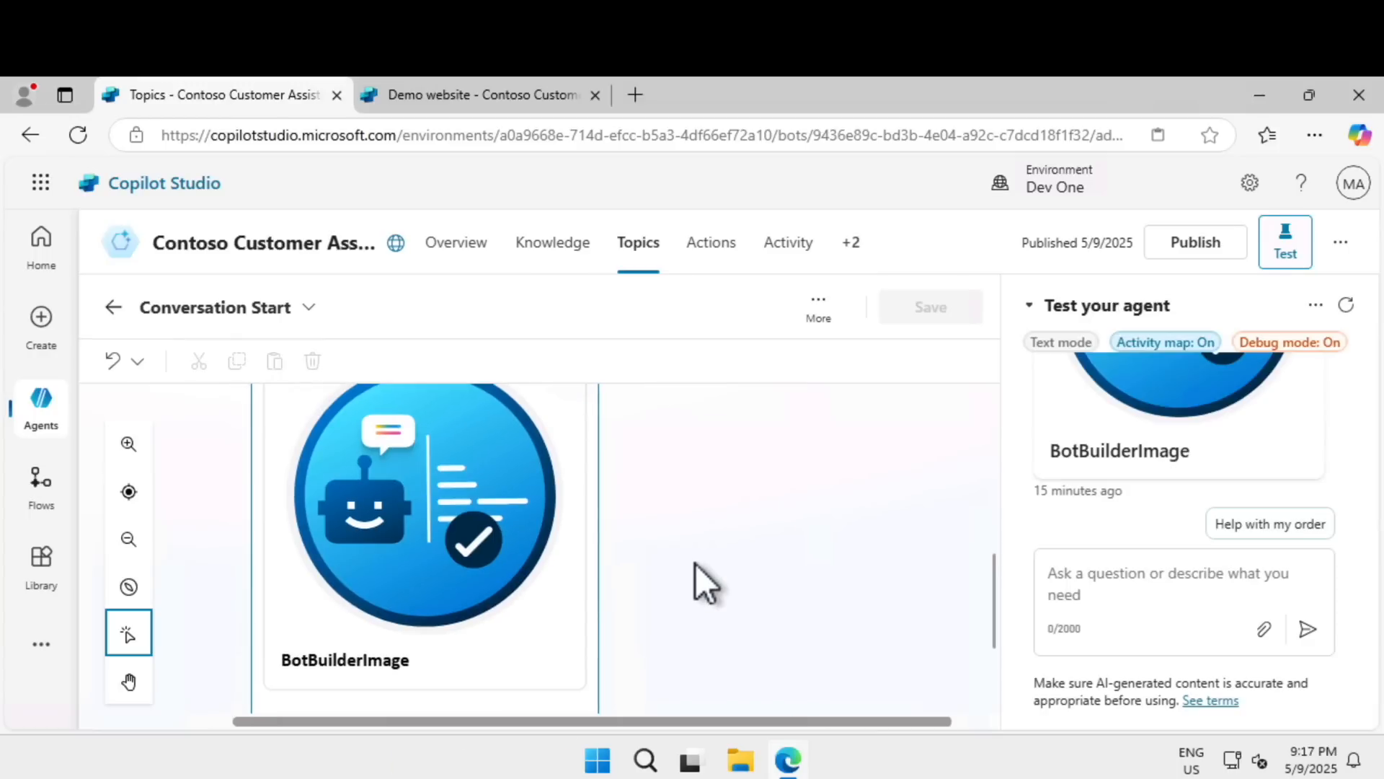
scroll(695, 564, "down", 3)
left_click(1284, 244)
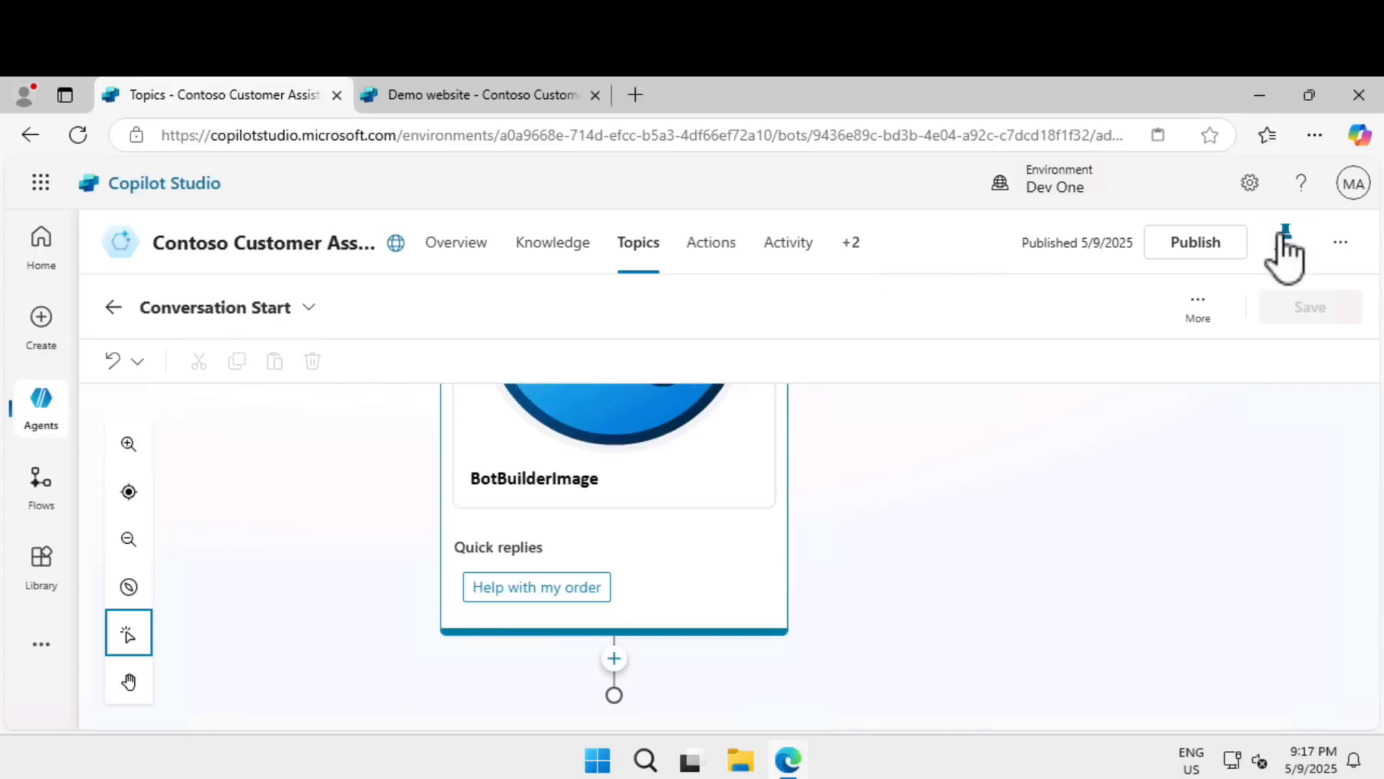
Open the properties of the greeting's BotBuilderImage and inspect its full image URL.
left_click(653, 450)
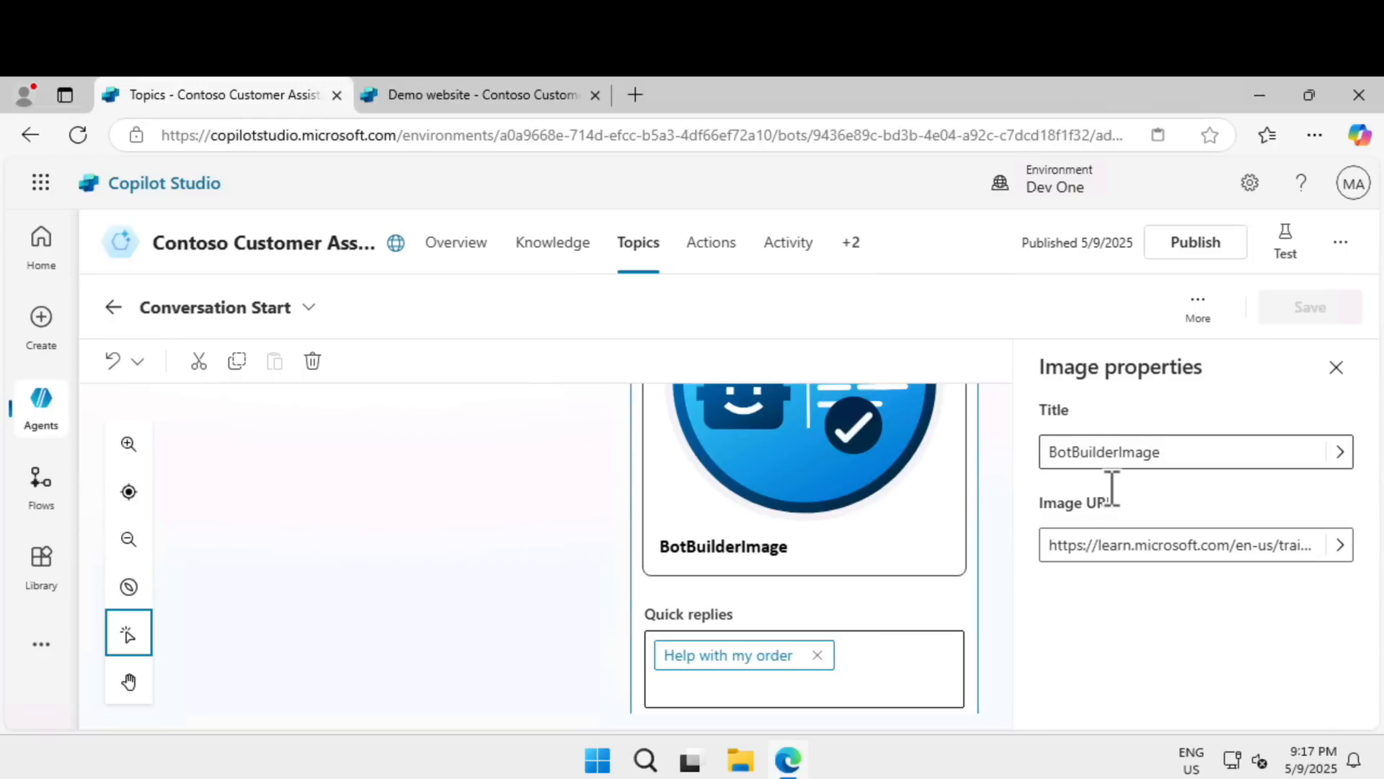
left_click(1158, 550)
left_click_drag(1158, 550, 1365, 566)
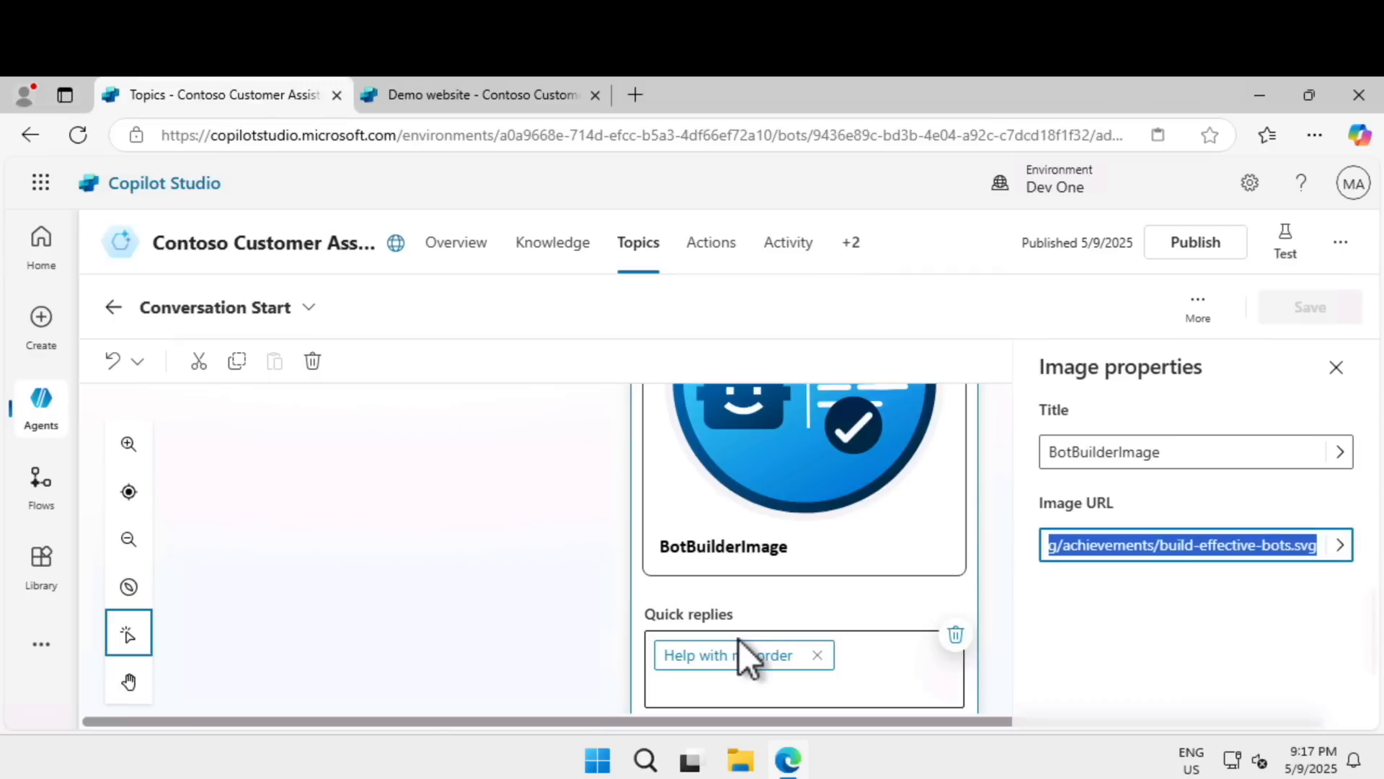
Add the message variation "Hey there! I'm your virtual assistant, here to help you explore Copilot Studio." to the greeting.
scroll(738, 639, "up", 5)
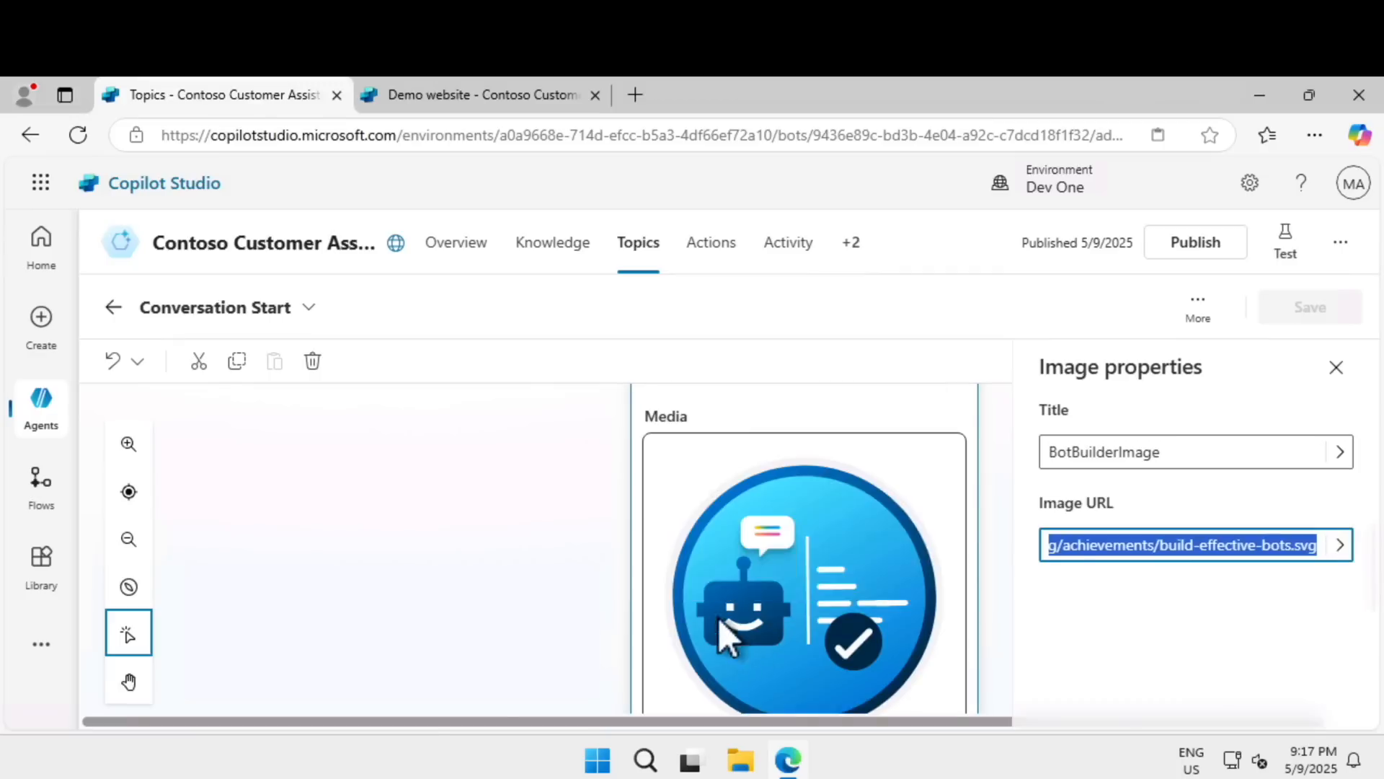
scroll(665, 559, "up", 3)
left_click(678, 566)
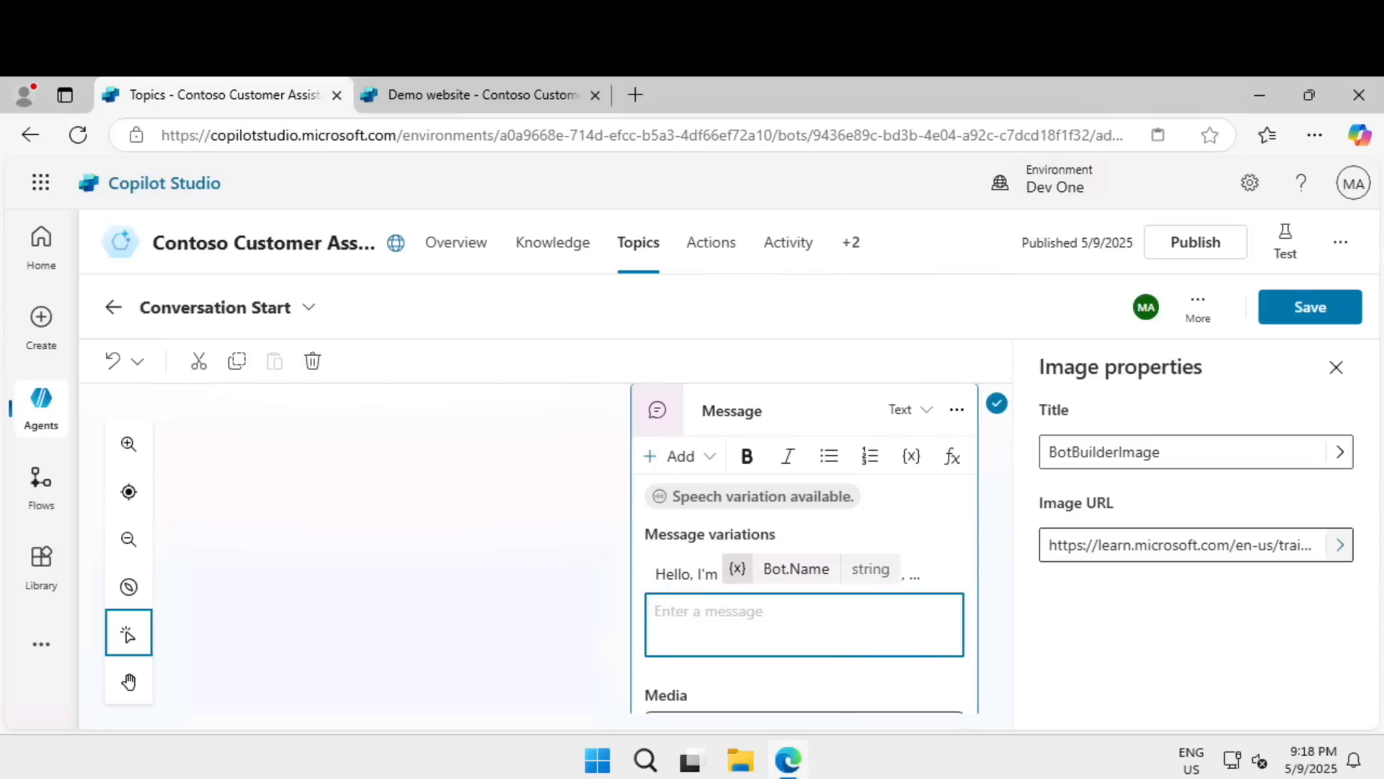
type("Hey there! I'm your virtual assistant, here to help you explore Copilot Studio.")
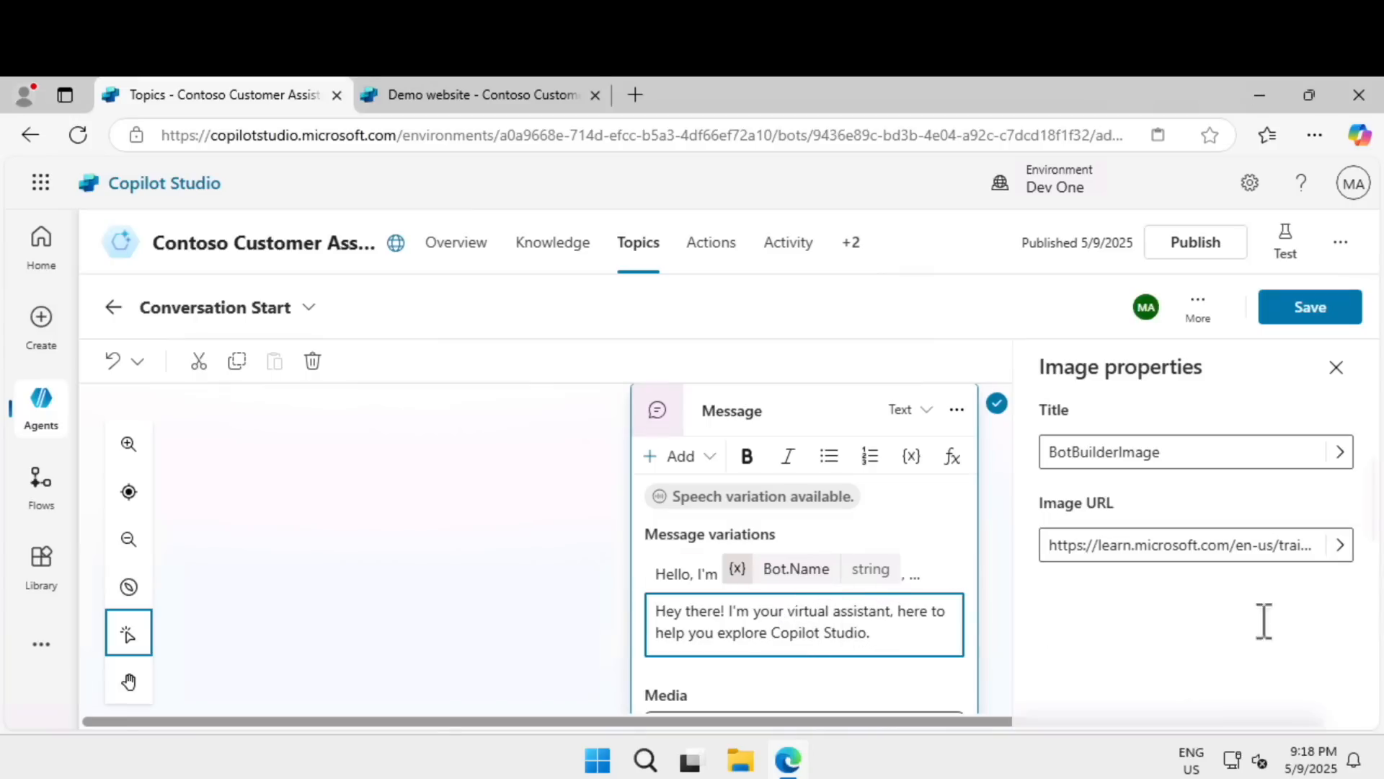
Add the quick reply "Check ticket status" to the greeting message and save the Conversation Start topic.
scroll(692, 609, "down", 2)
scroll(692, 609, "down", 5)
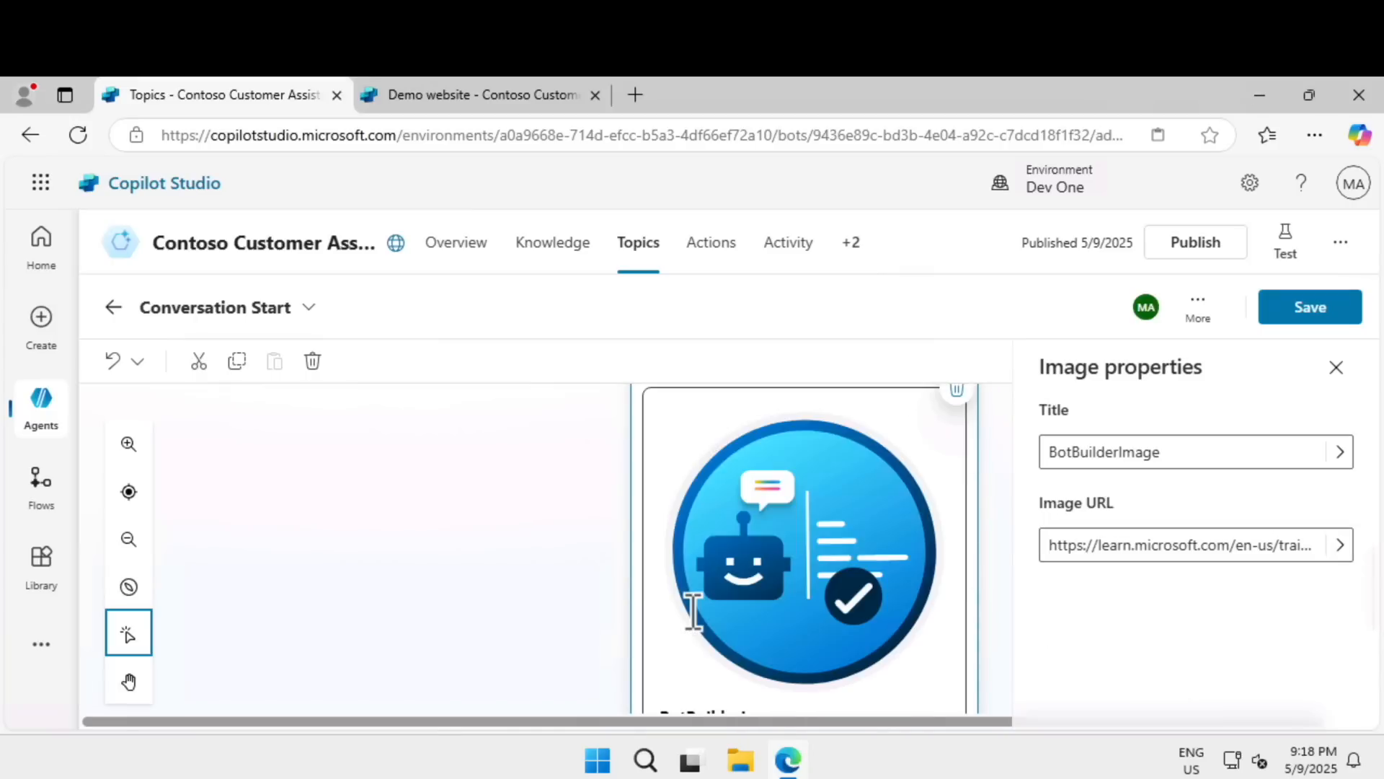
scroll(693, 612, "down", 1)
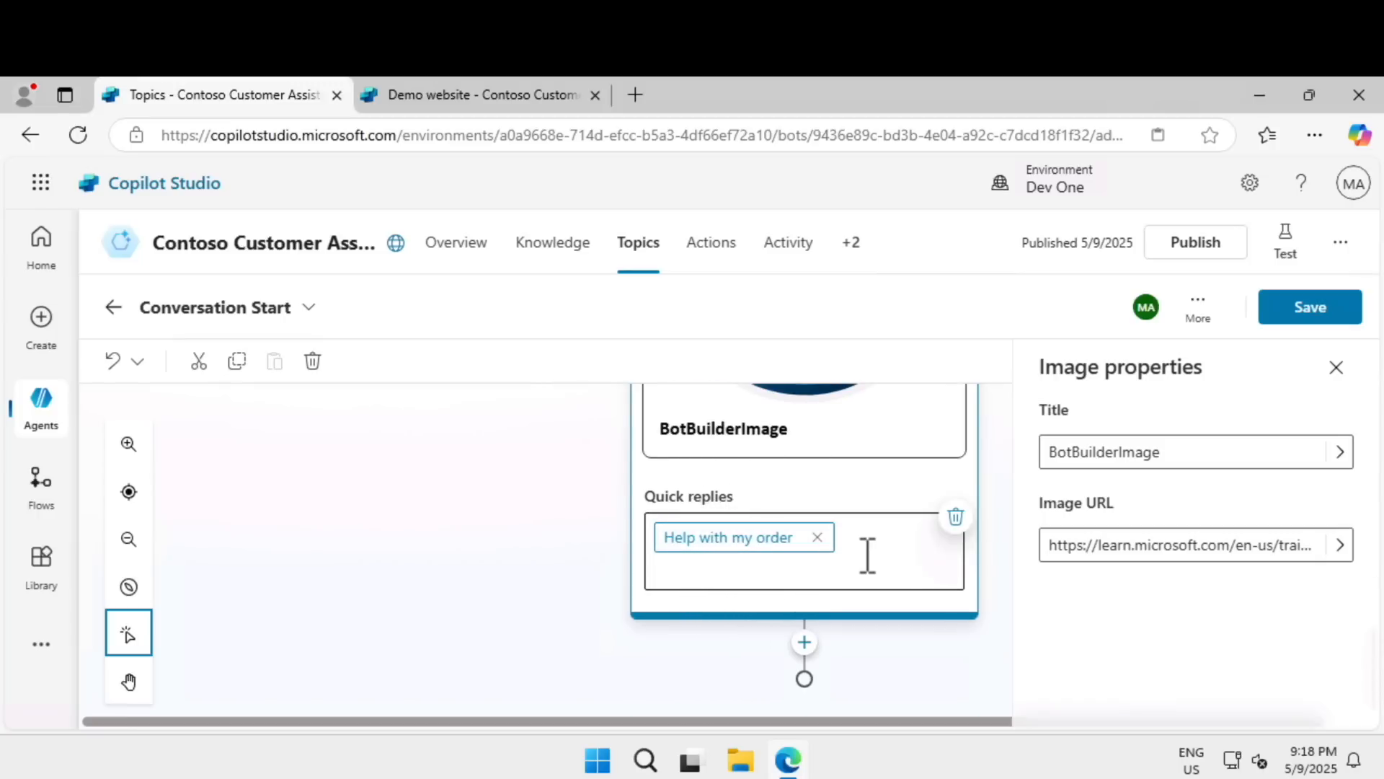
scroll(868, 556, "up", 1)
type("Check ticket status")
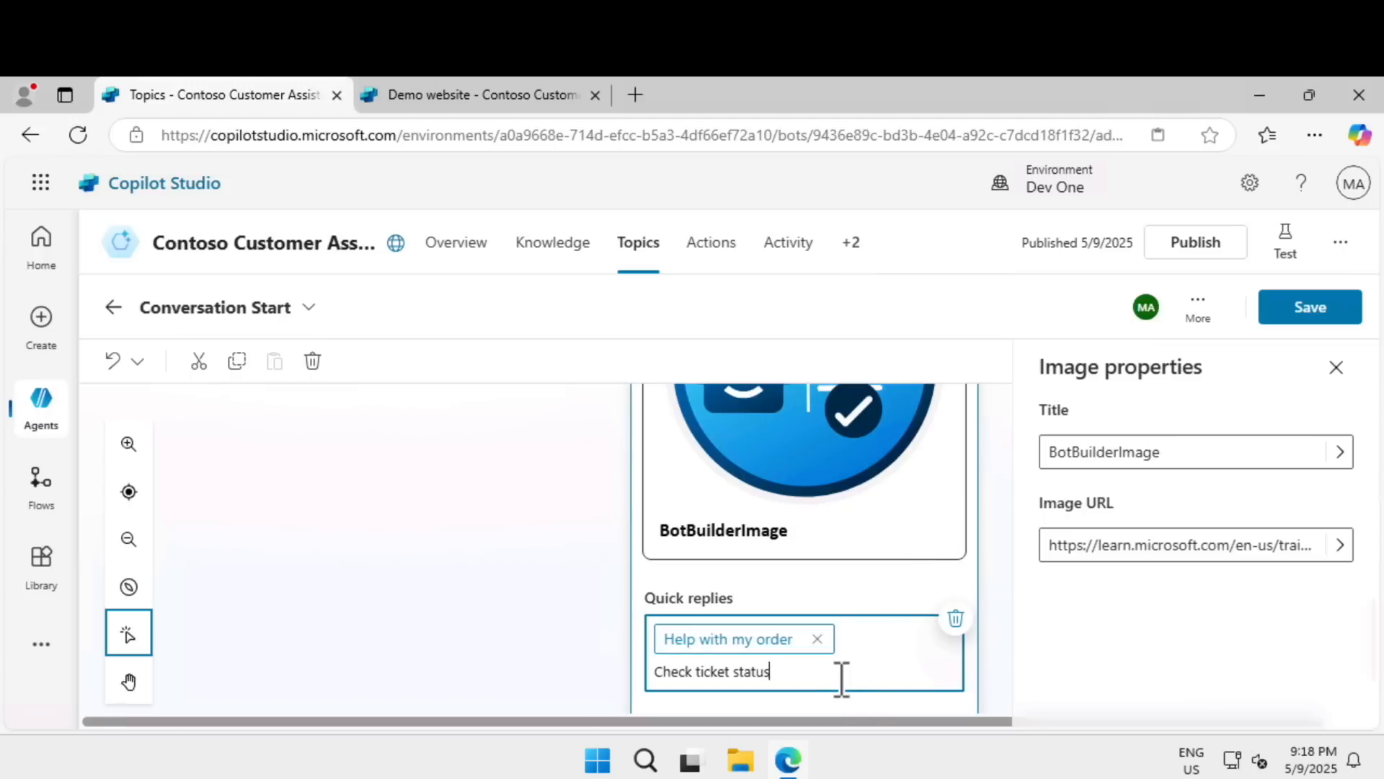
left_click(1327, 321)
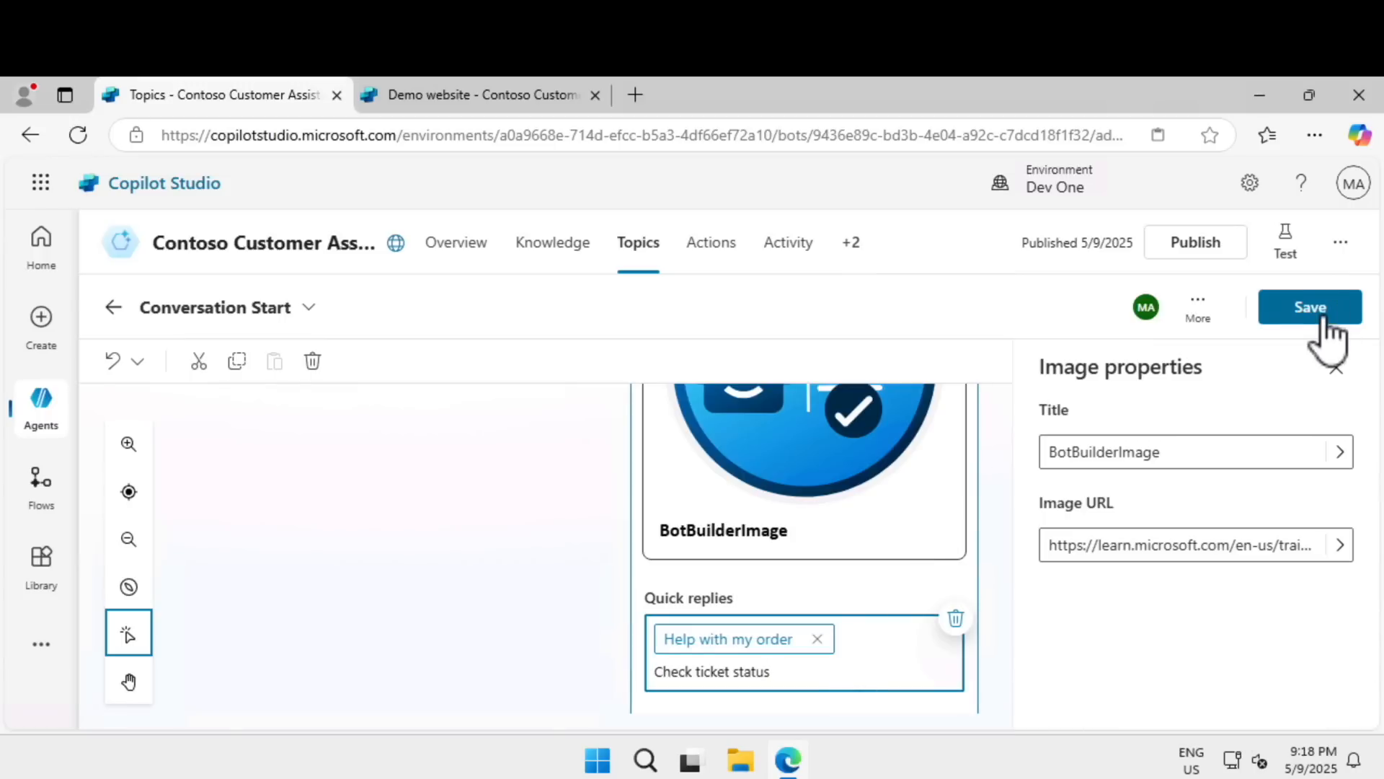
Start a new test conversation with the agent and check the greeting text and quick replies it shows.
left_click(1286, 249)
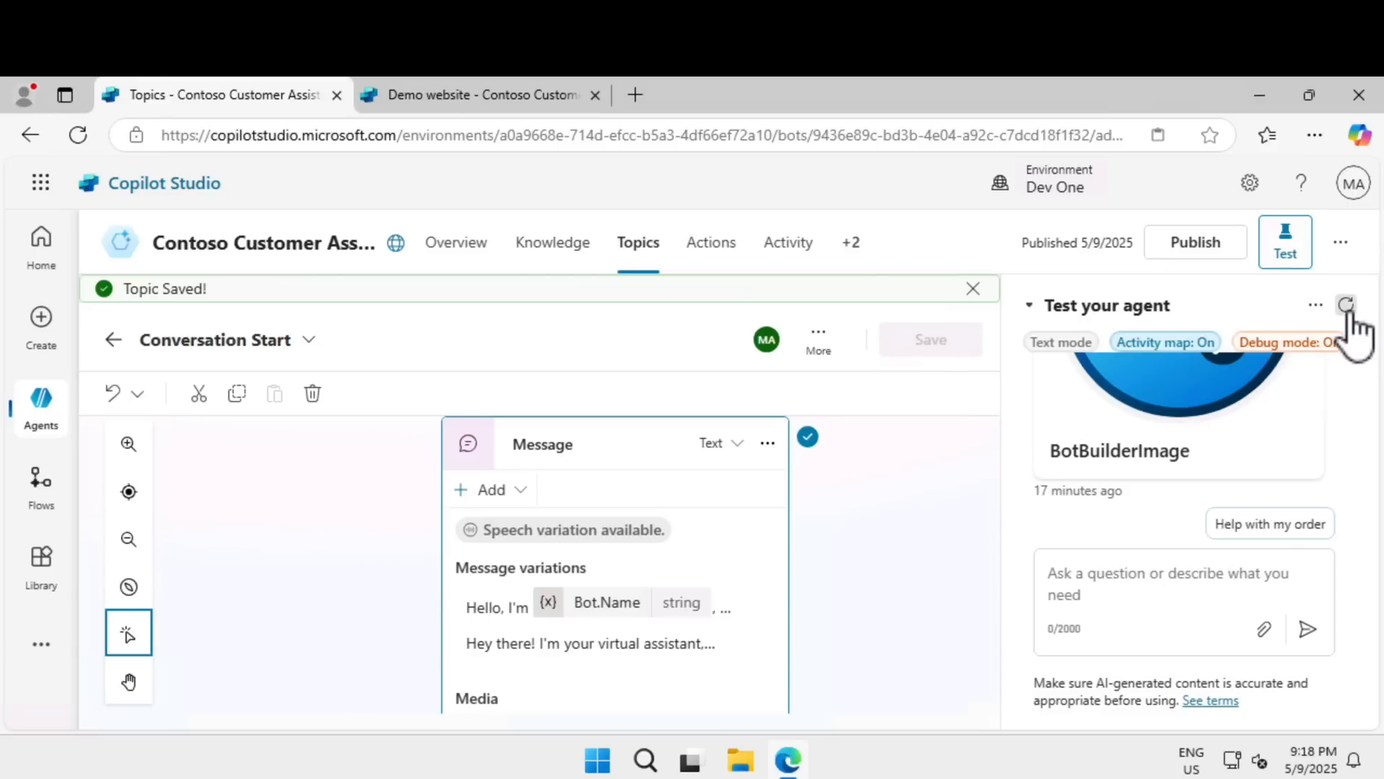
left_click(1346, 306)
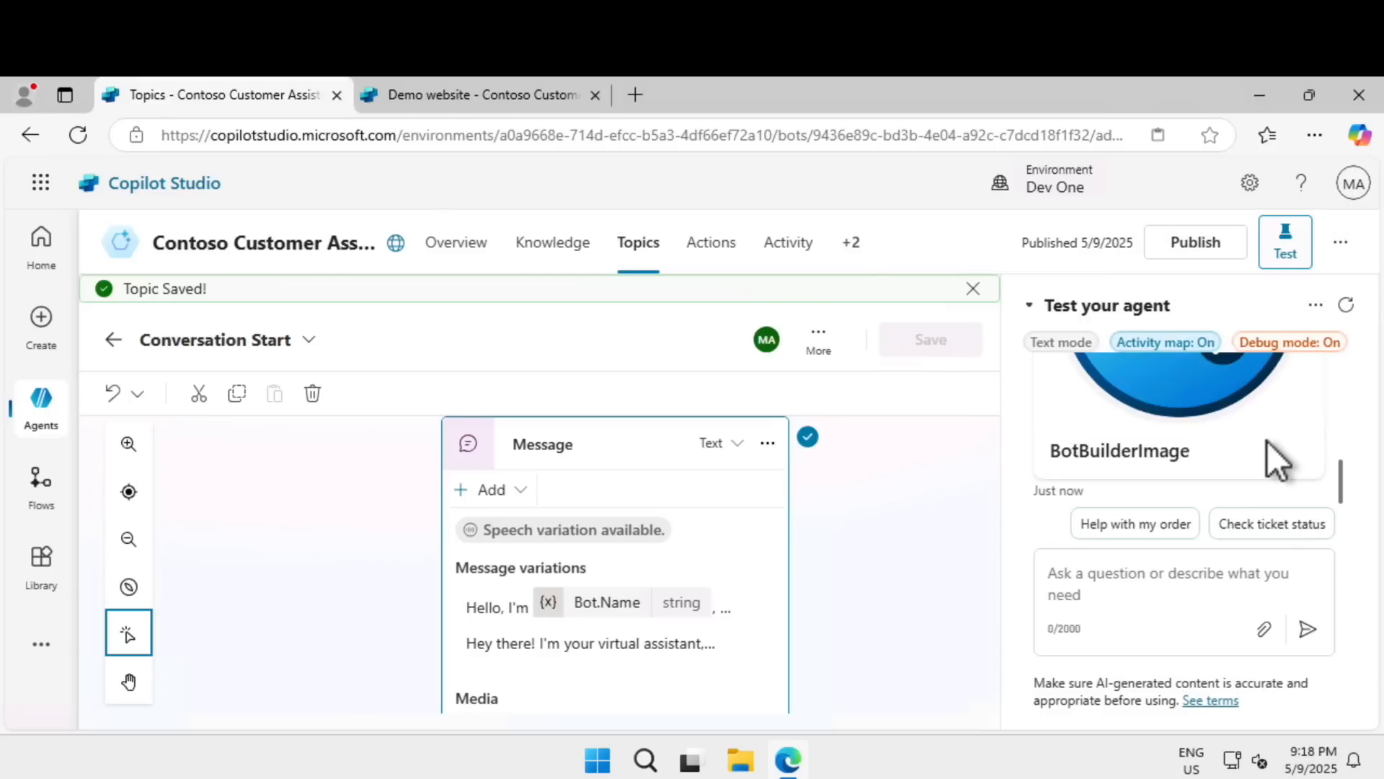
scroll(1268, 442, "up", 3)
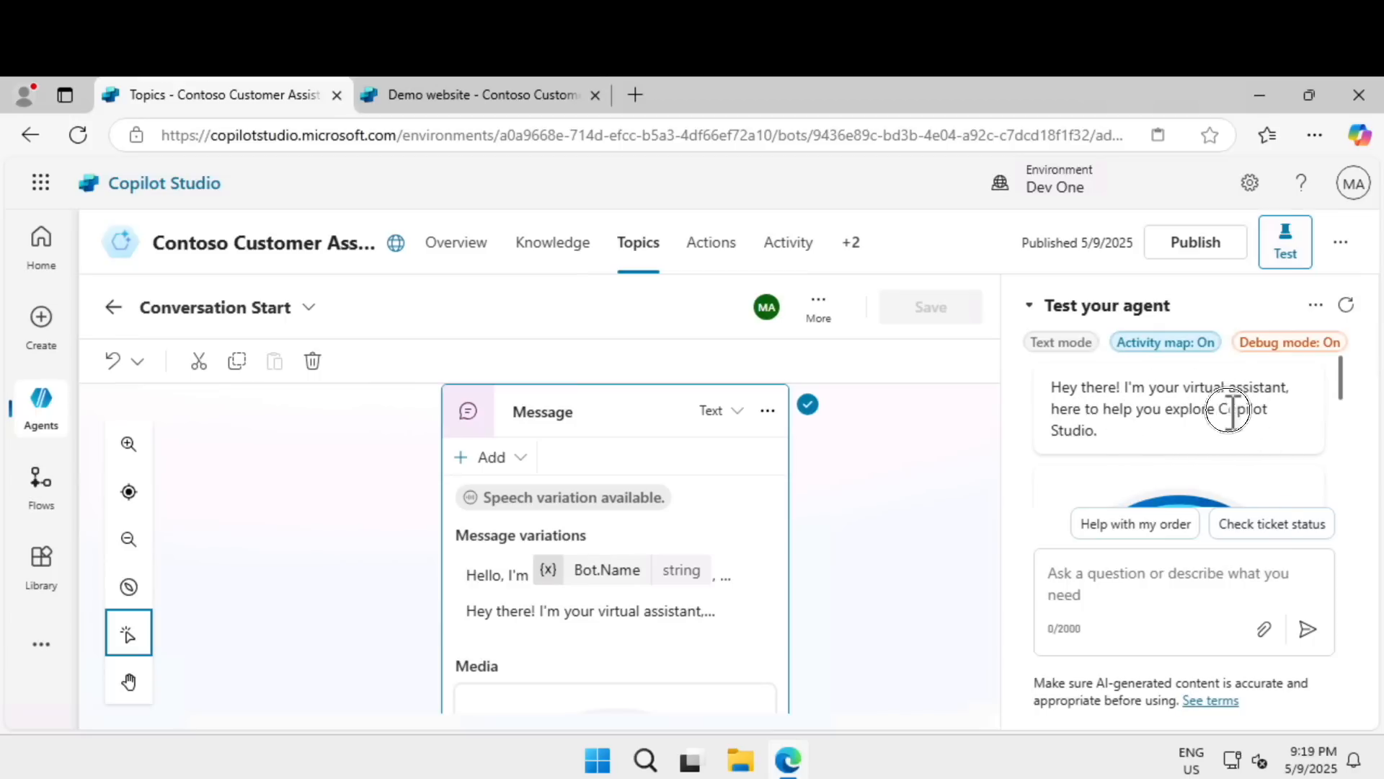
left_click_drag(1219, 410, 1258, 428)
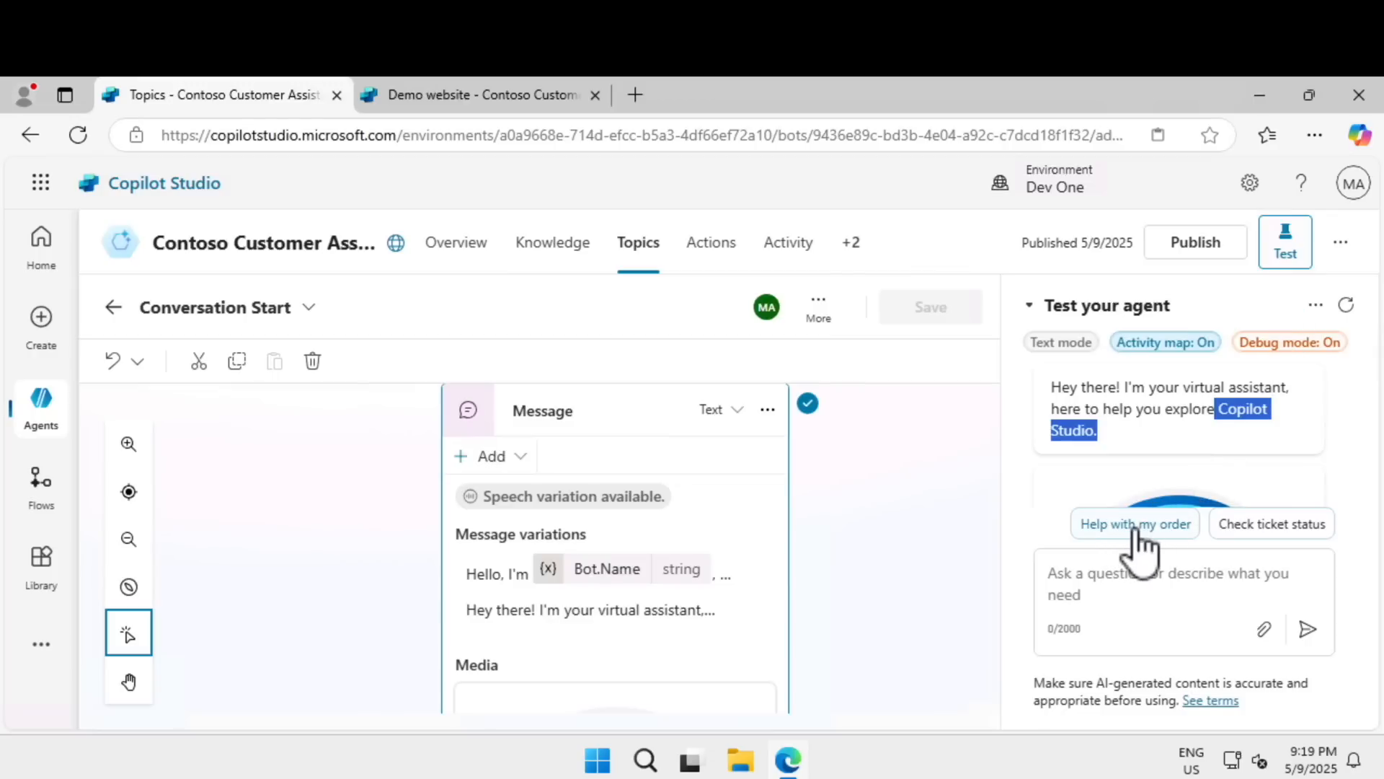
Test the "Check ticket status" quick reply and answer the agent's ticket number question with an order number.
left_click(1269, 527)
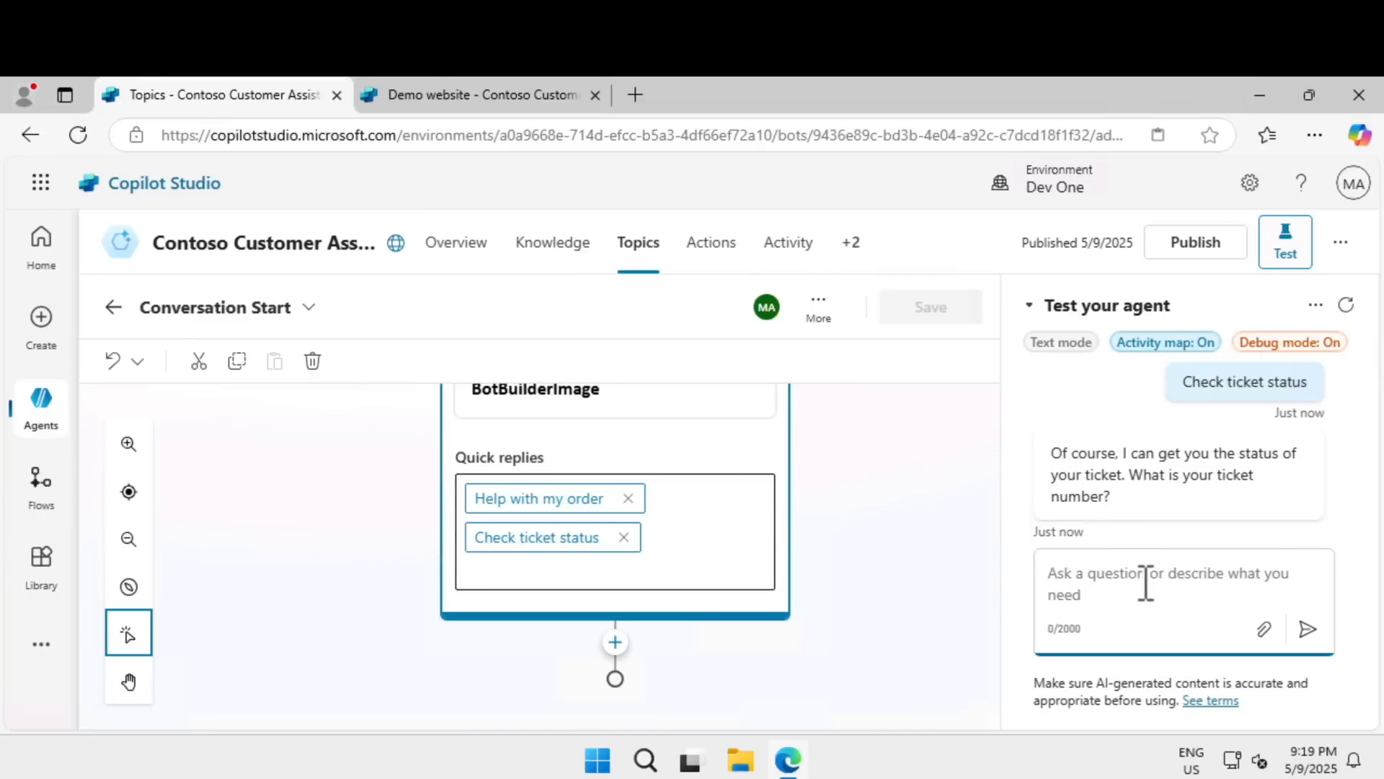
type("ord-")
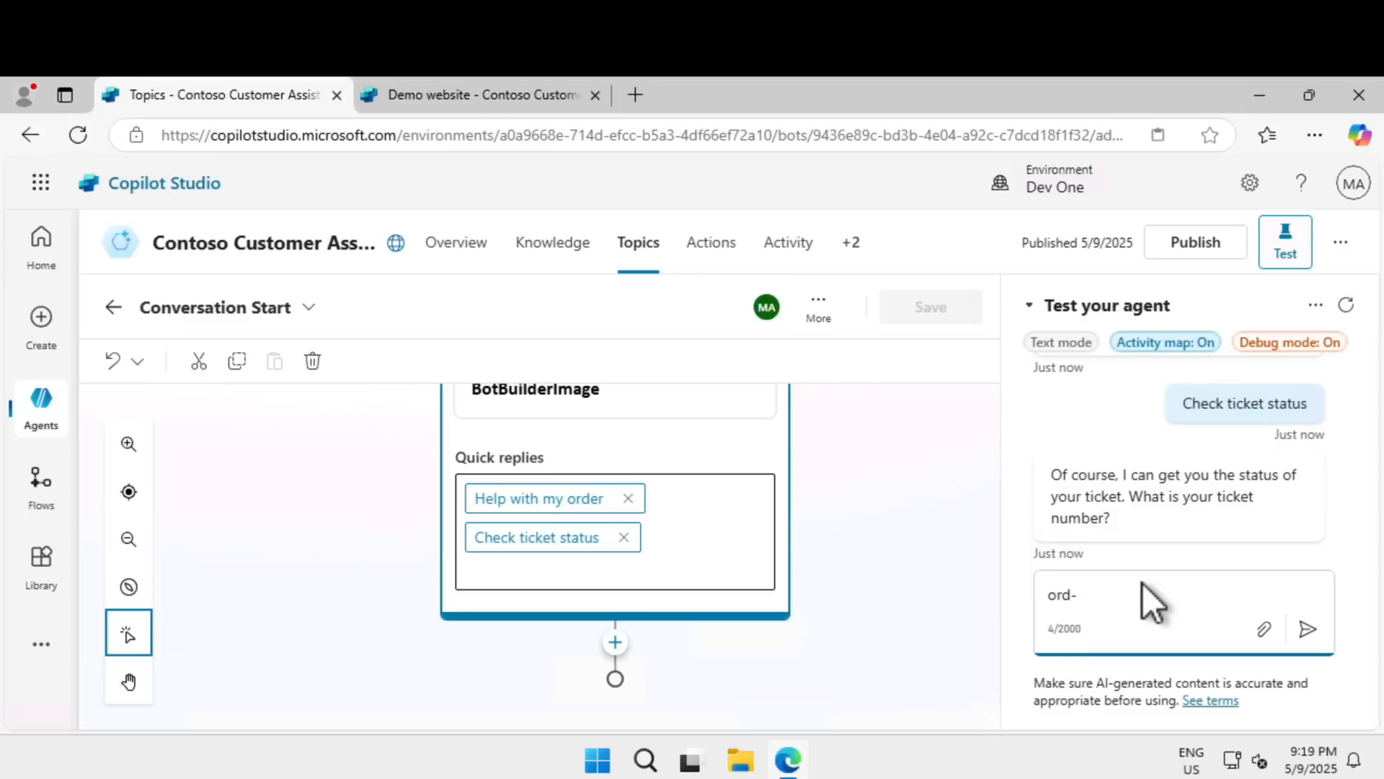
type("887766")
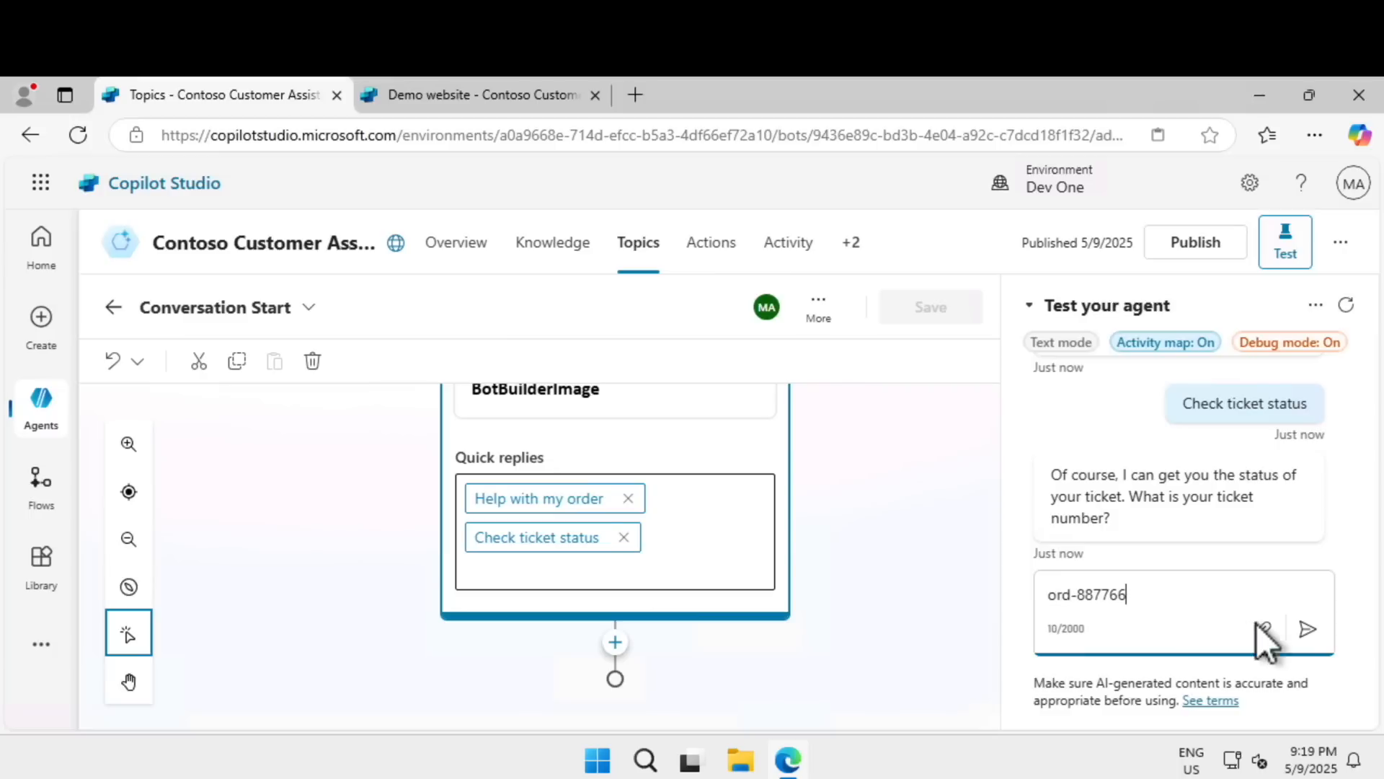
left_click(1309, 630)
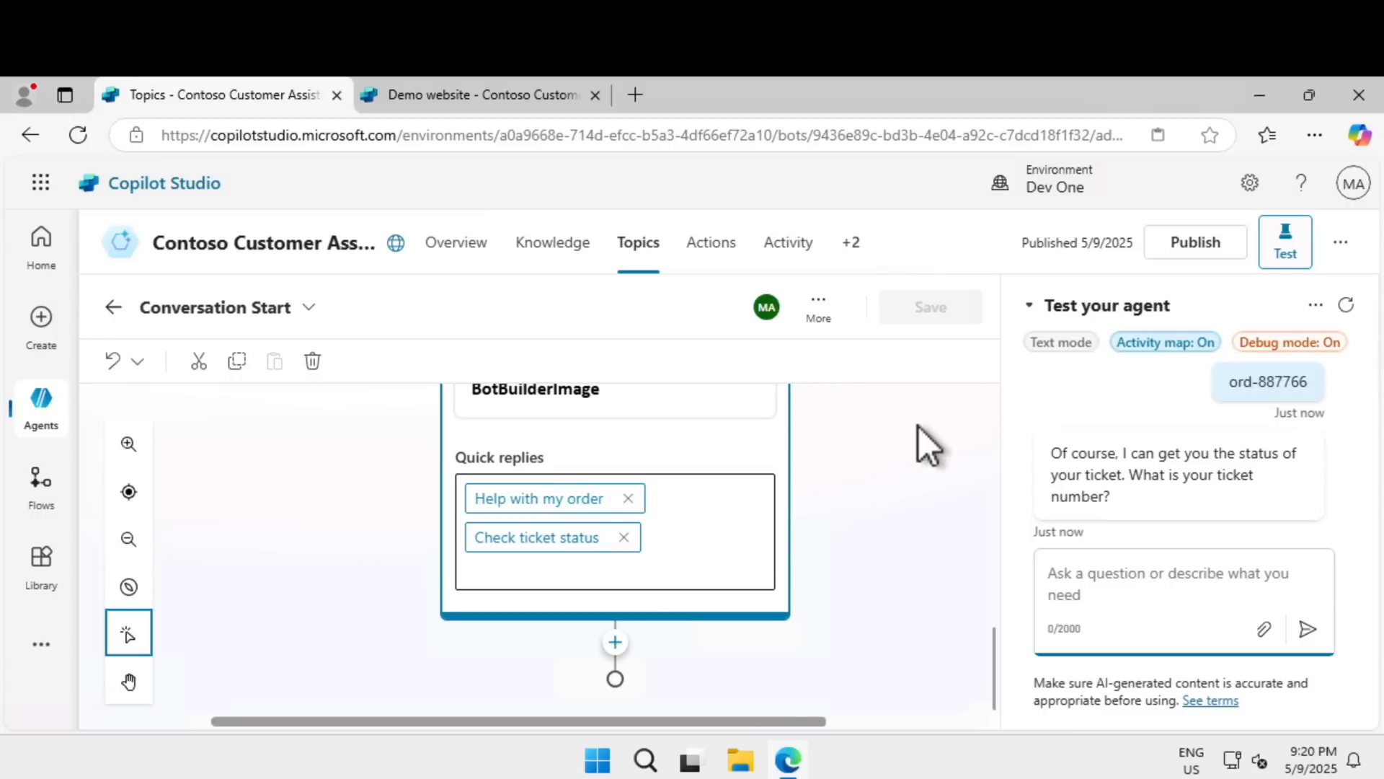
Open the Conversation Start topic in the code editor and review its message variations, image attachment and quick replies.
left_click(820, 308)
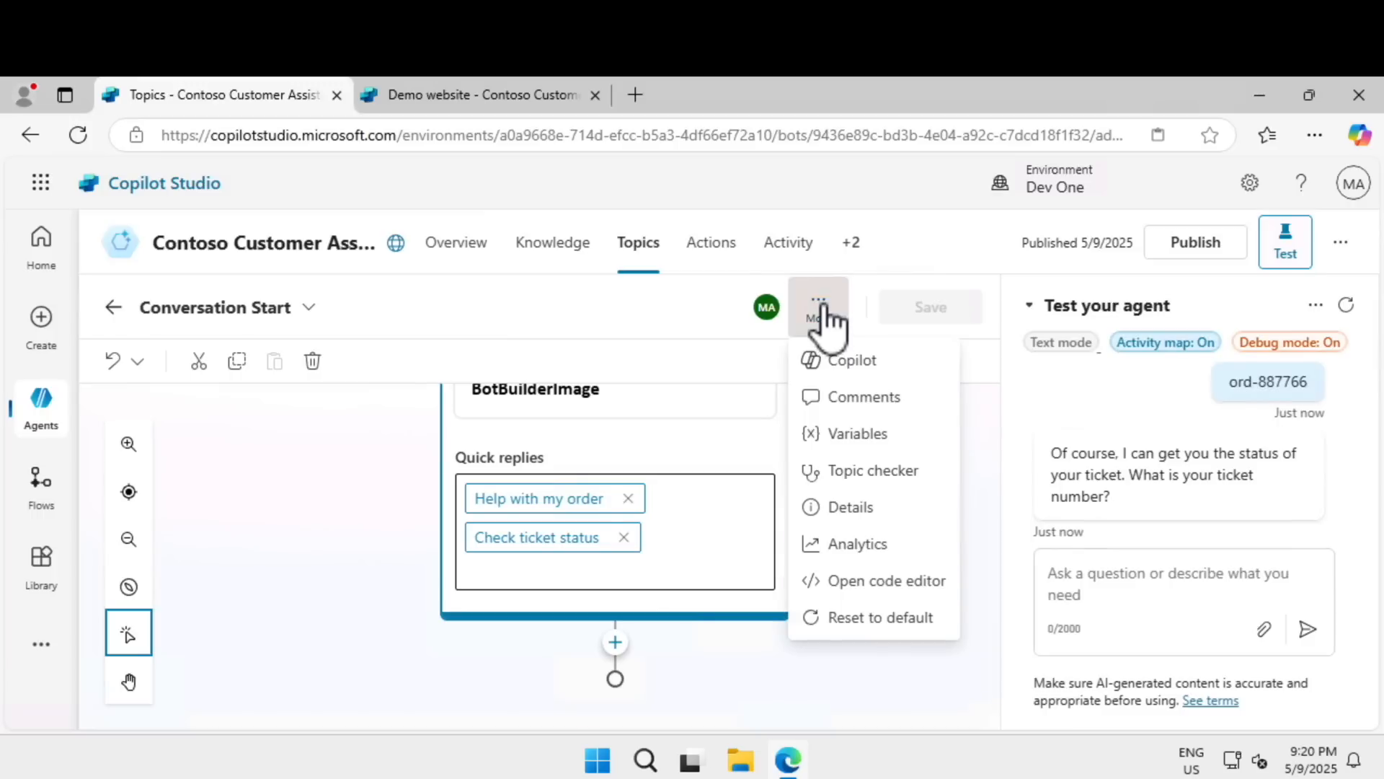
left_click(822, 309)
left_click(821, 308)
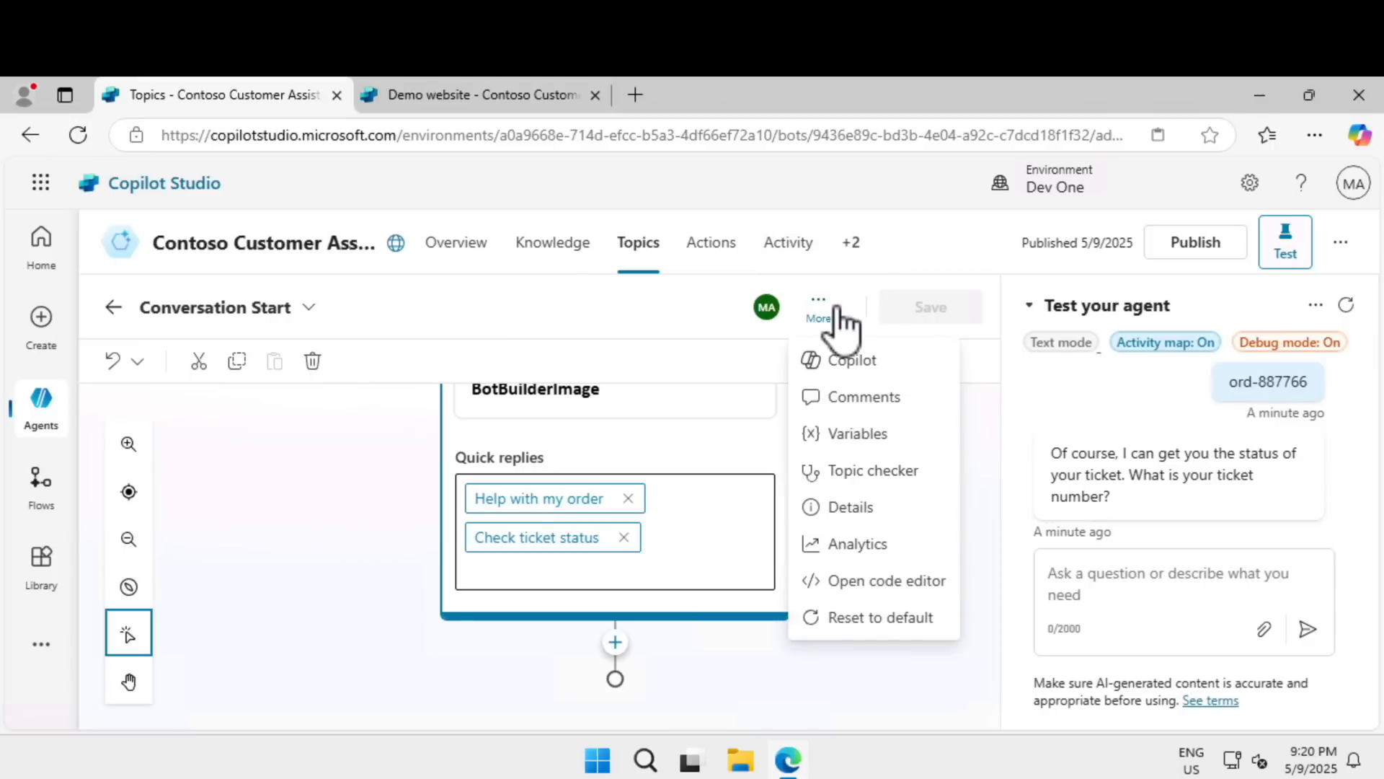
left_click(894, 592)
scroll(599, 562, "up", 1)
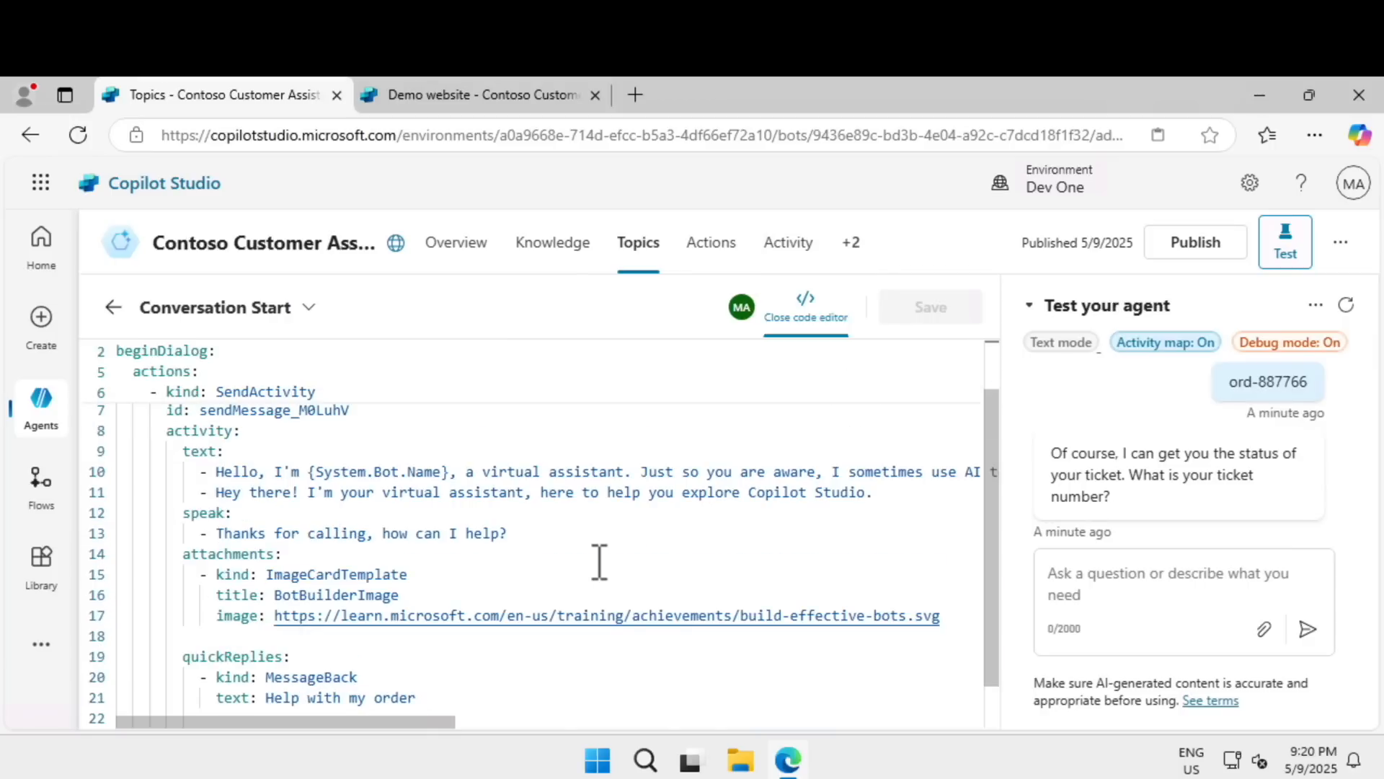
scroll(599, 561, "down", 1)
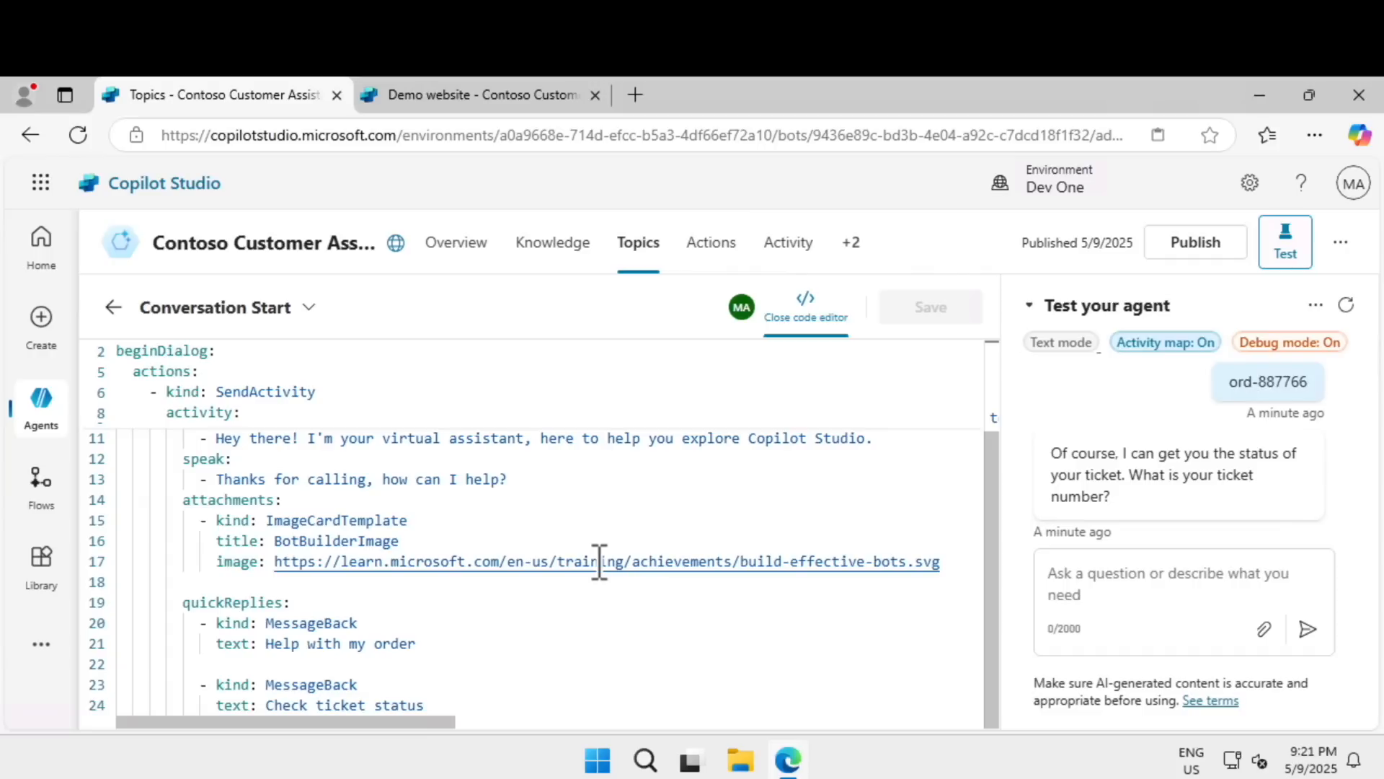
scroll(600, 561, "up", 3)
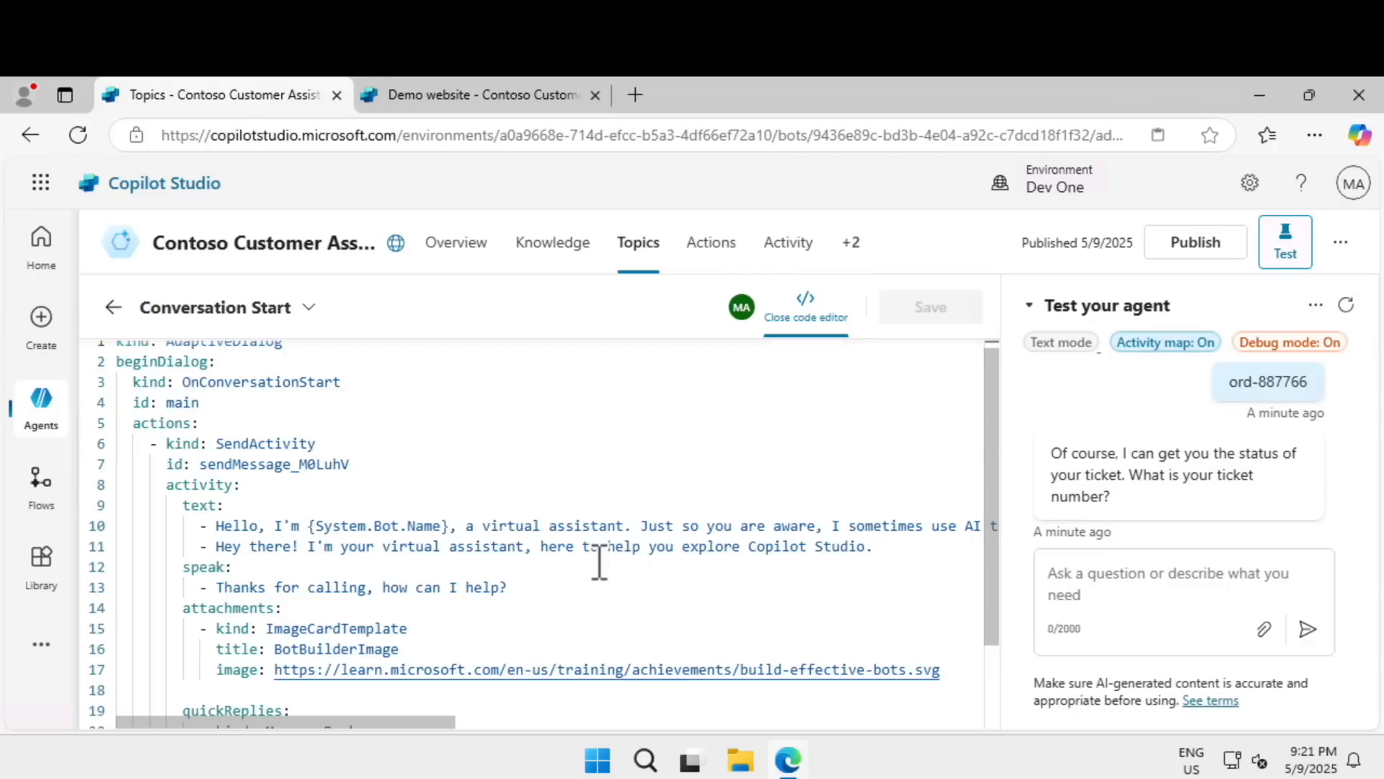
Review the attachment and quick reply entries in the Conversation Start code, and close the code editor.
scroll(600, 562, "down", 3)
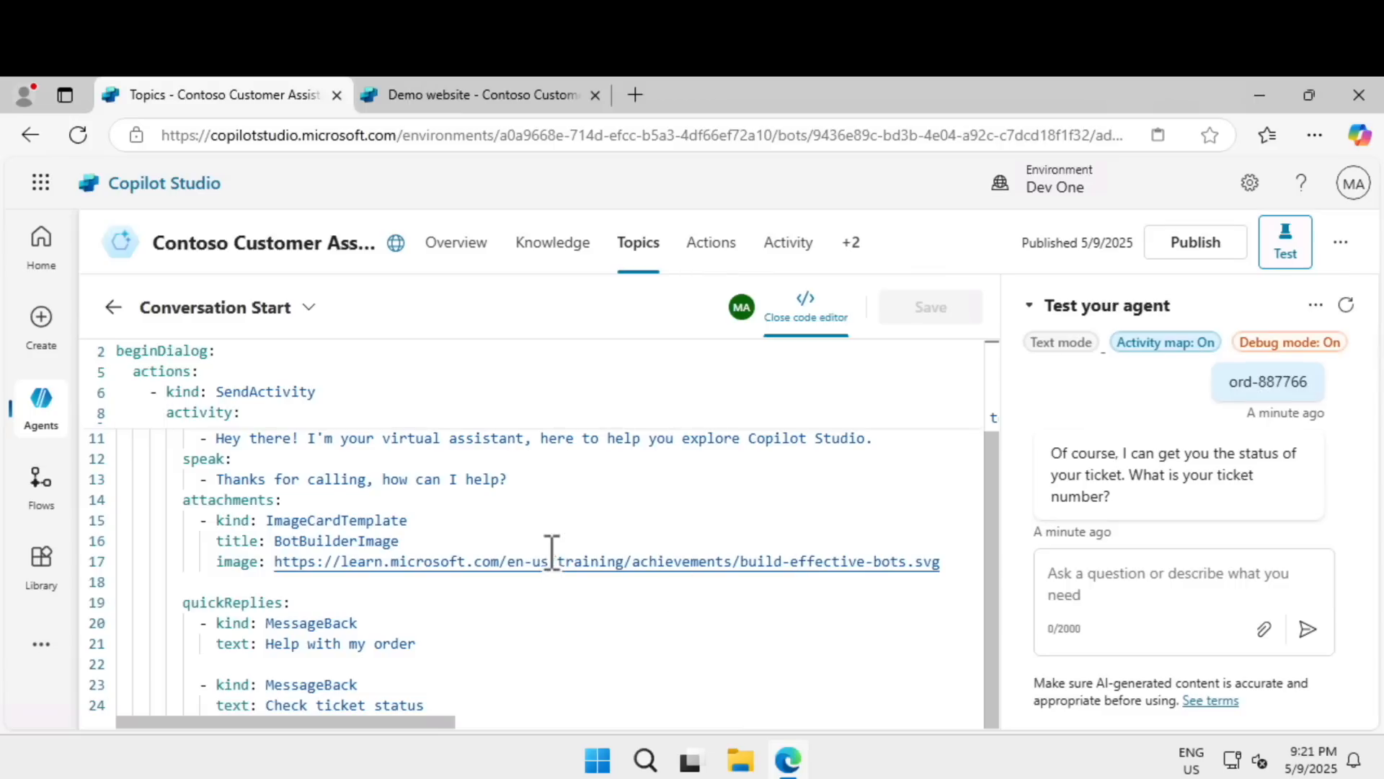
scroll(581, 591, "up", 1)
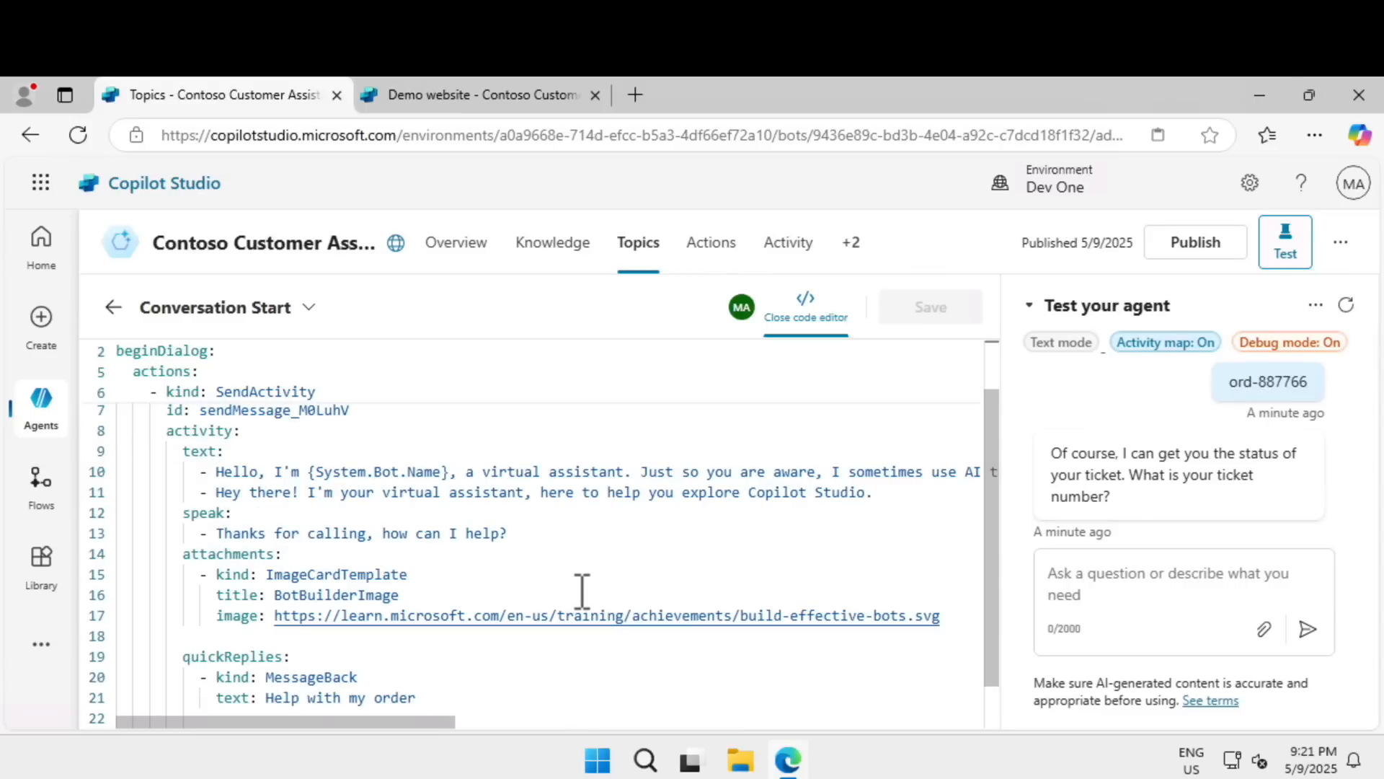
scroll(582, 592, "down", 1)
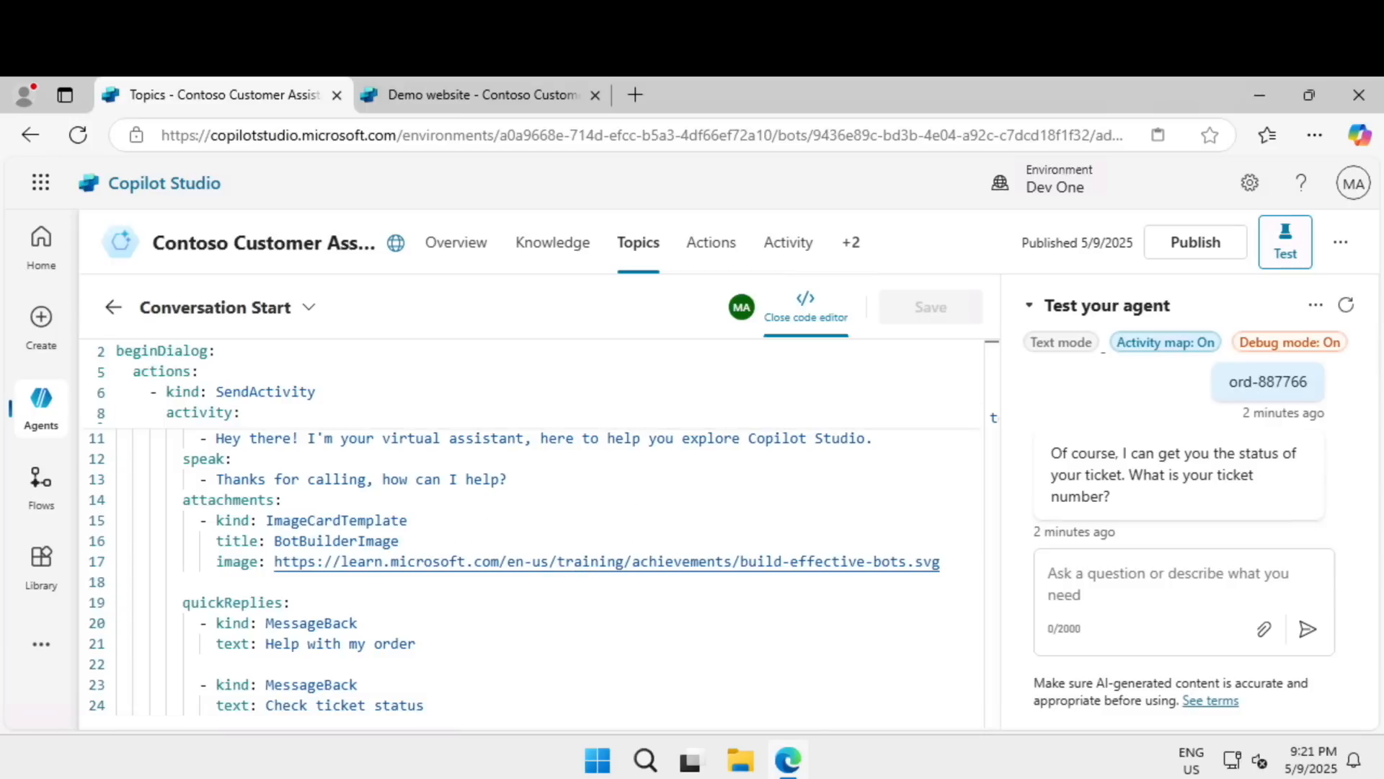
left_click(809, 304)
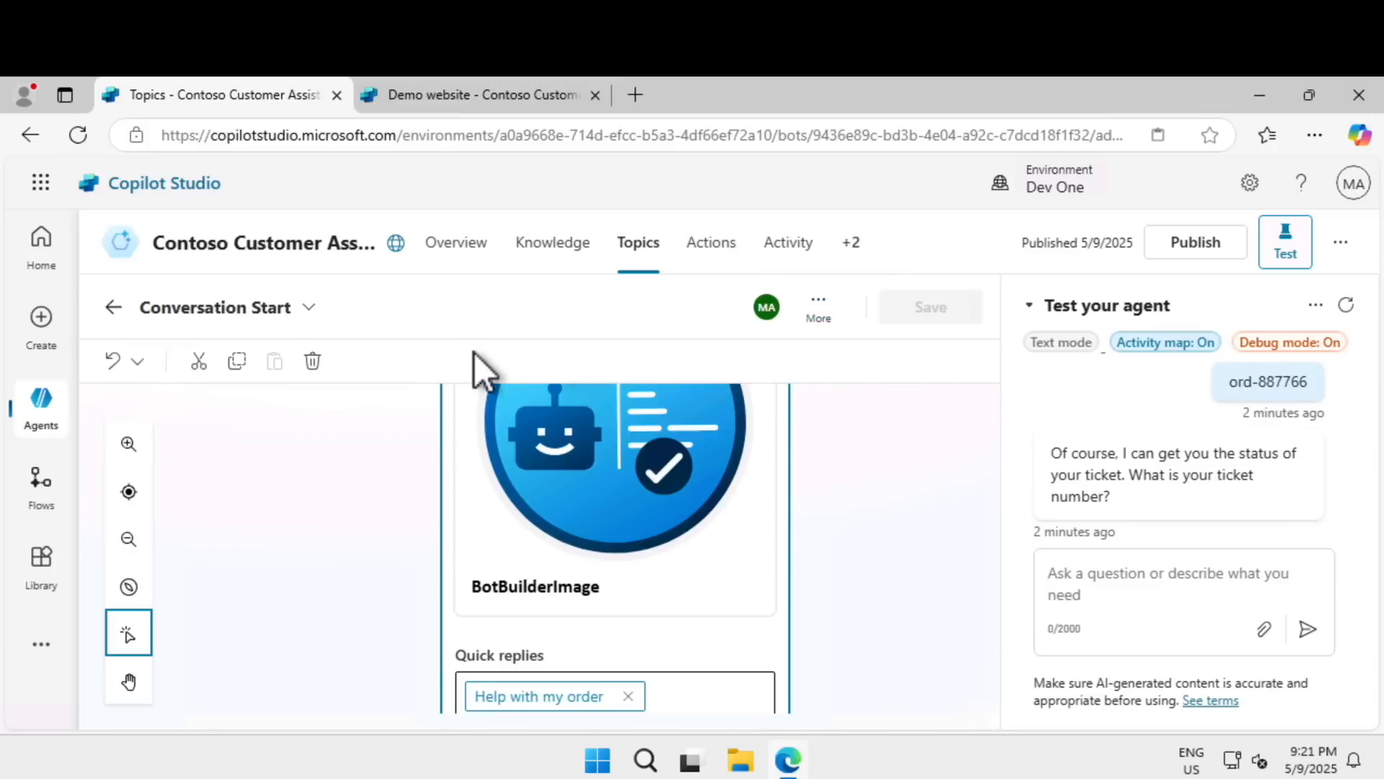
Open the custom Check Order Status topic with the test pane hidden and examine its Update, Check and Cancel condition branches.
left_click(641, 249)
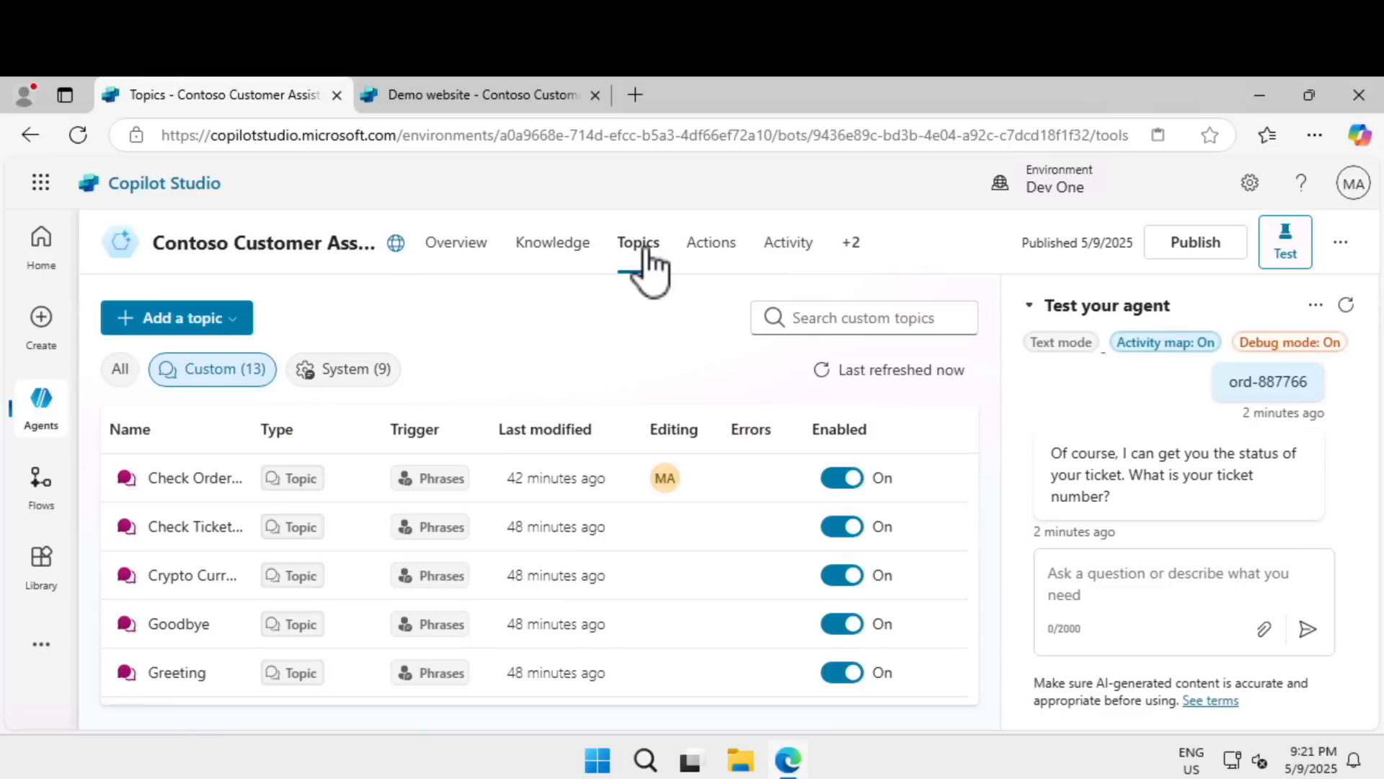
left_click(197, 483)
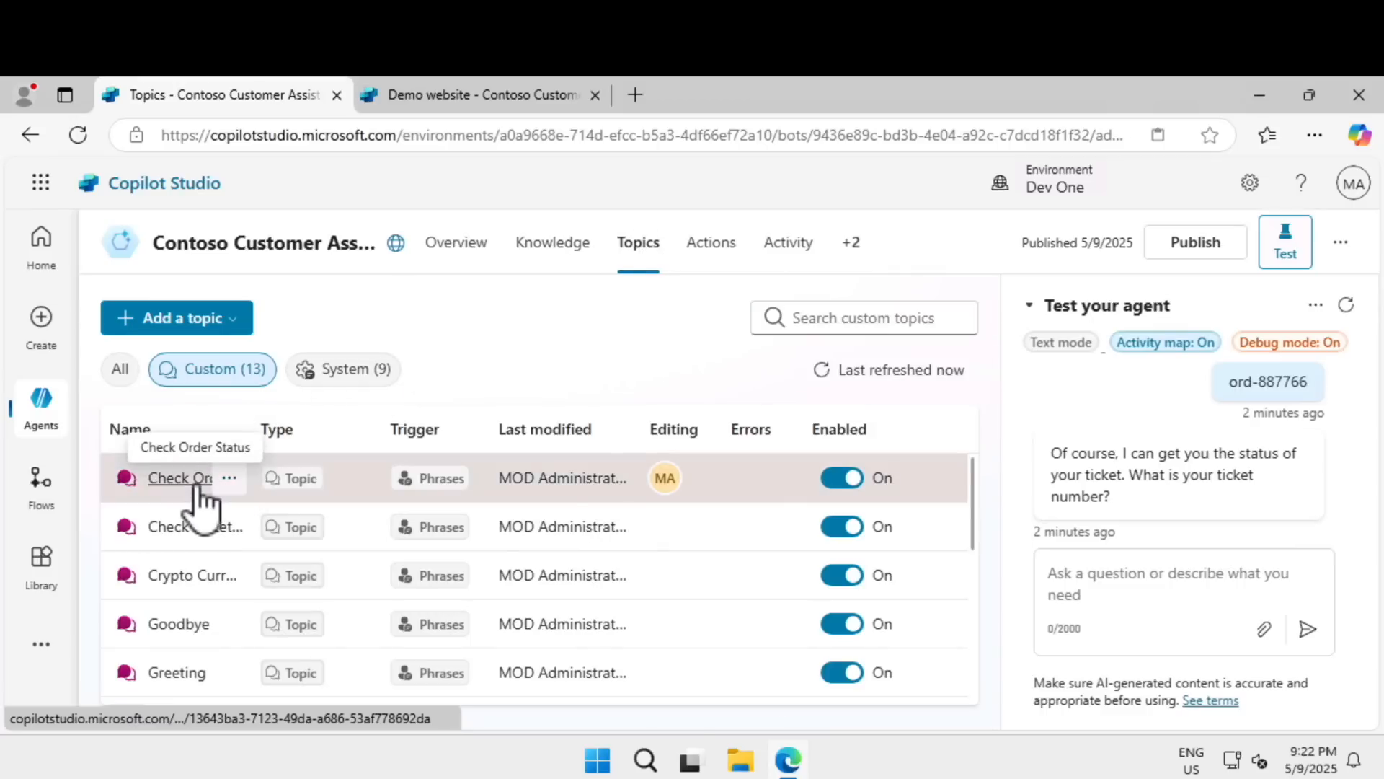
left_click(1280, 249)
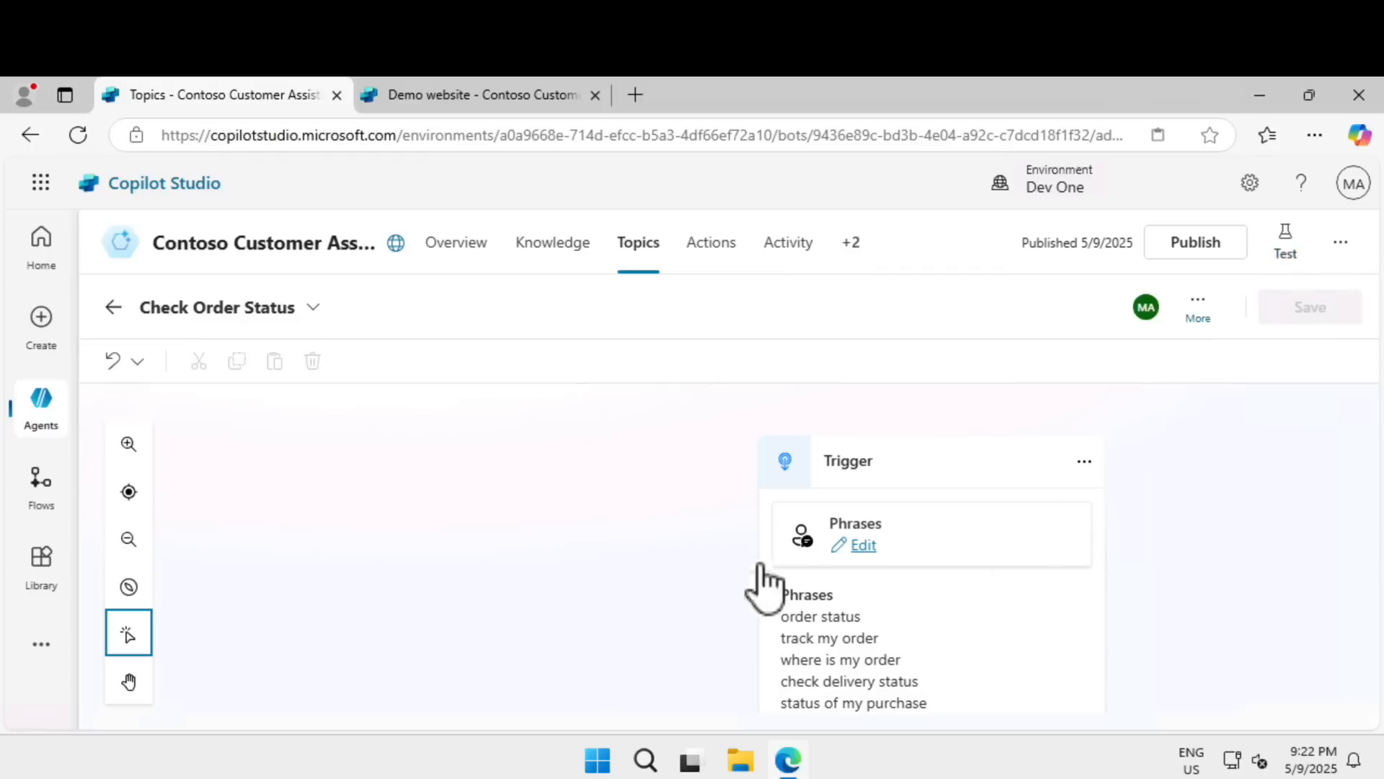
scroll(604, 599, "down", 10)
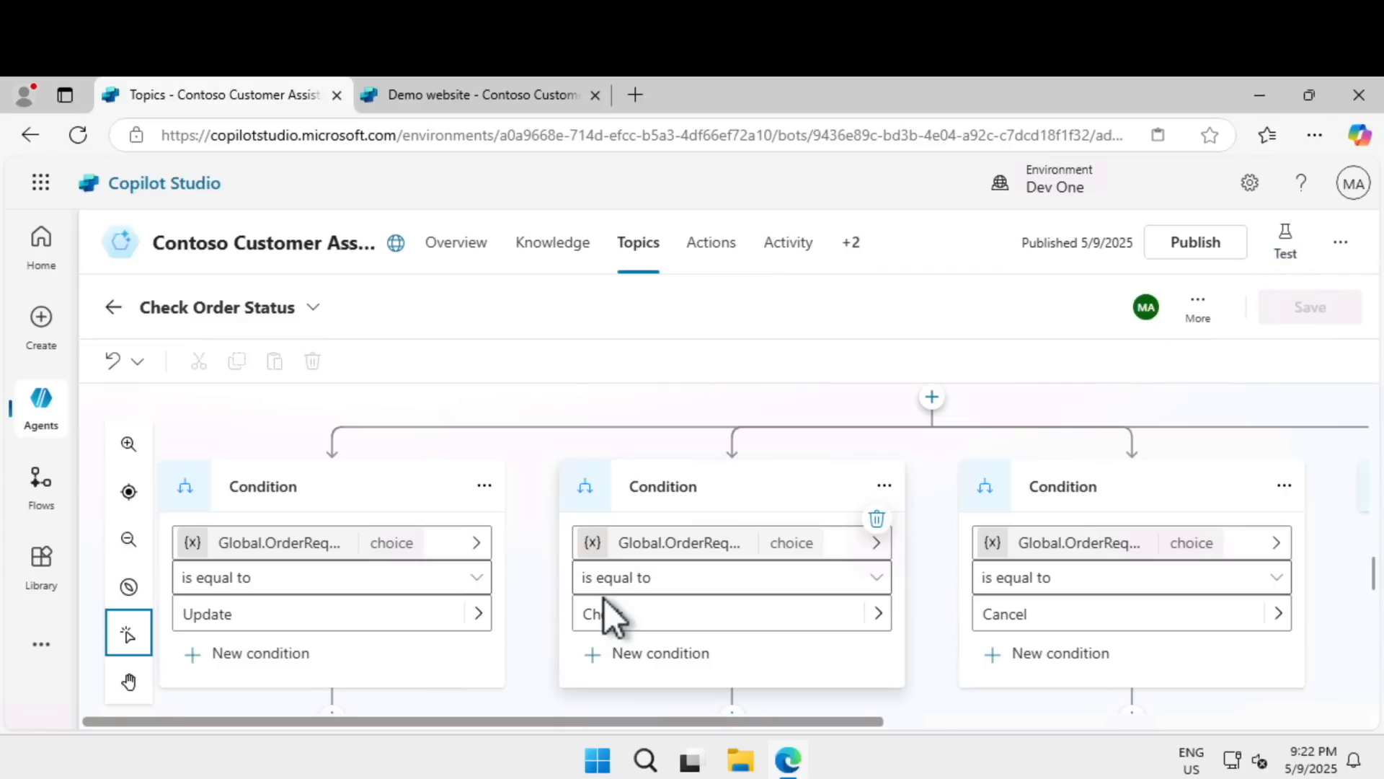
scroll(605, 599, "up", 4)
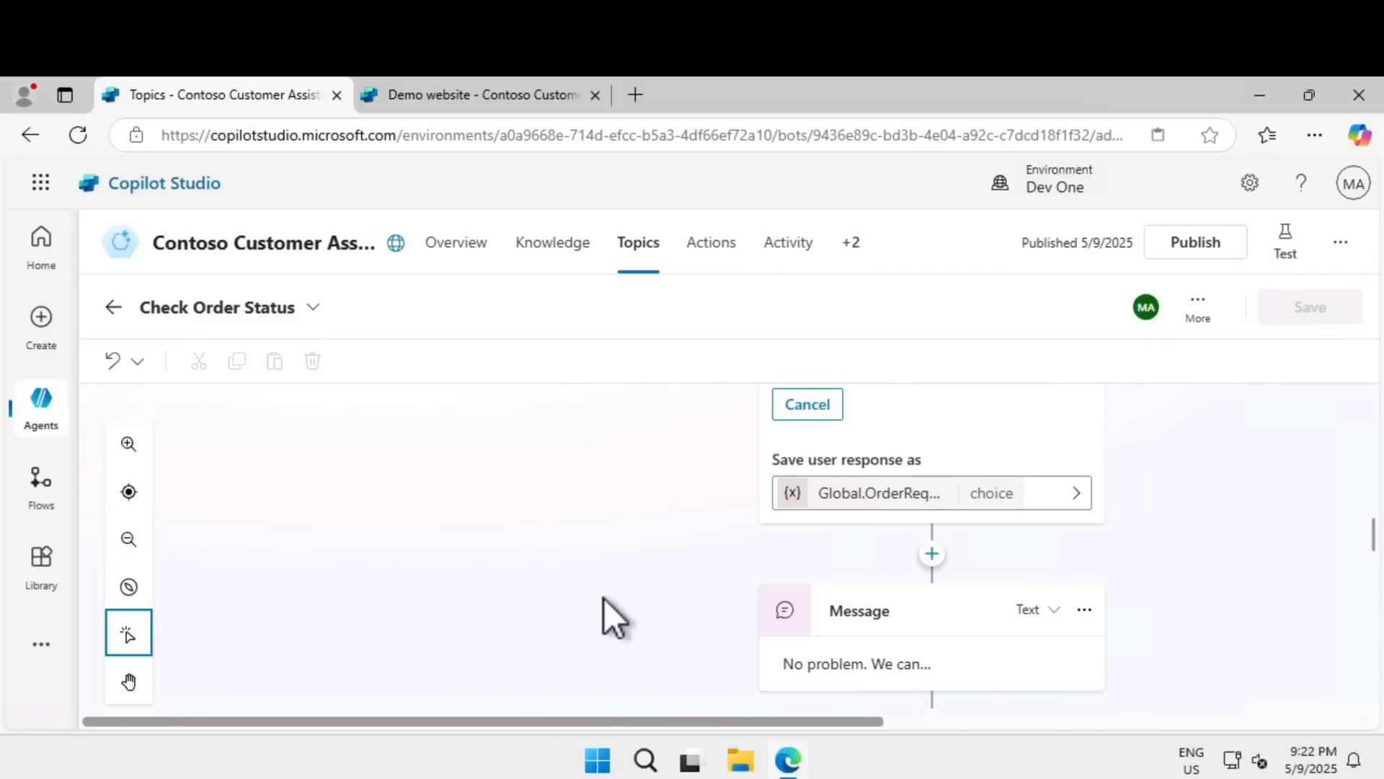
scroll(604, 599, "down", 3)
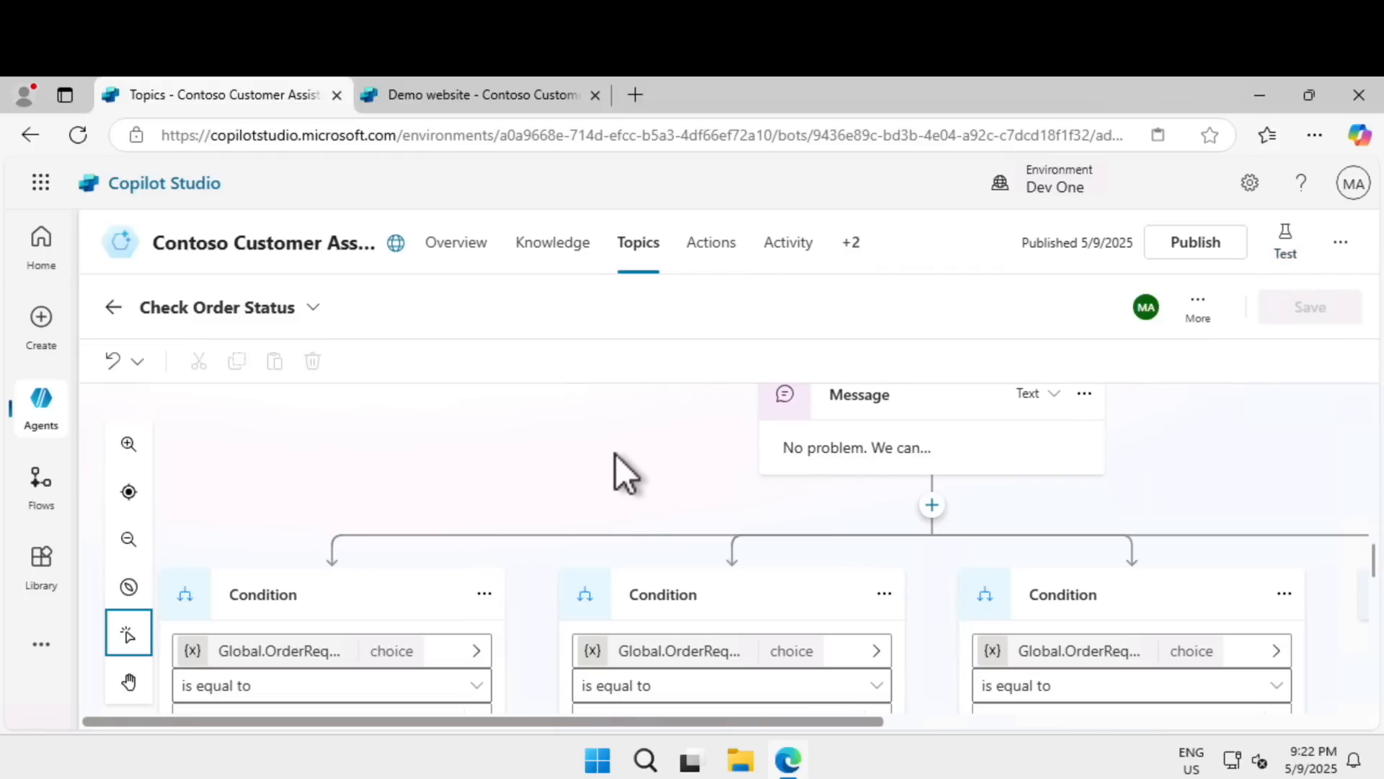
scroll(615, 468, "down", 7)
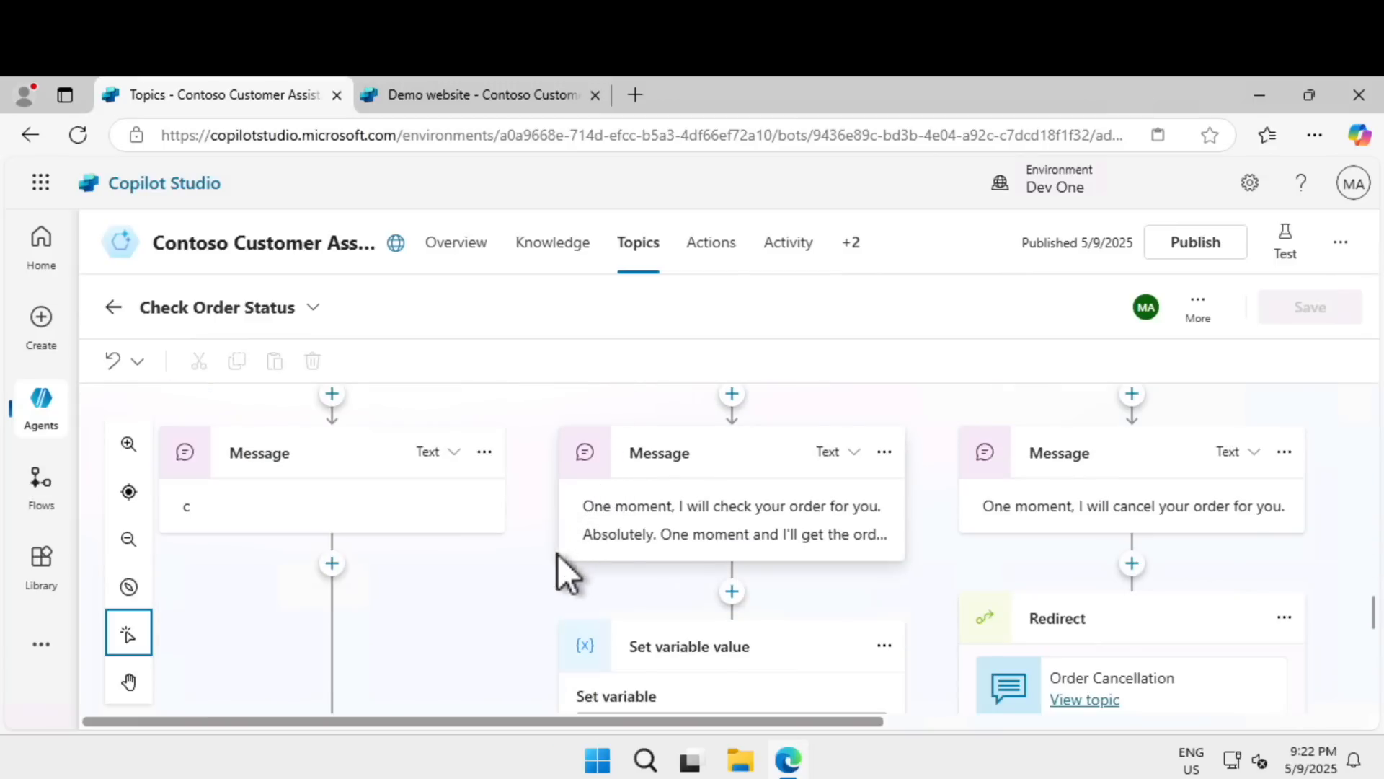
Examine the full formula that sets the OrderDeliveryDate variable in the Check branch, and close it without changes.
scroll(556, 569, "down", 2)
scroll(541, 582, "down", 2)
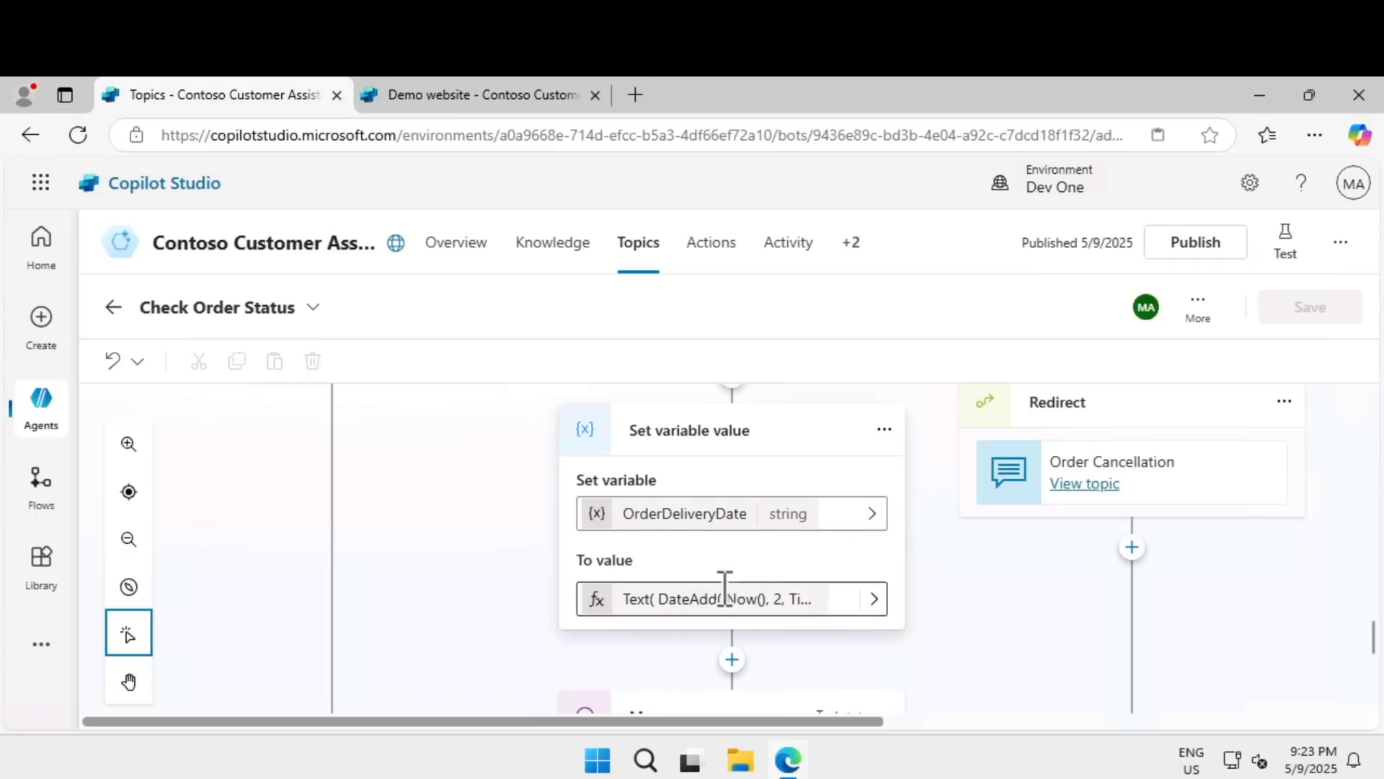
left_click(873, 600)
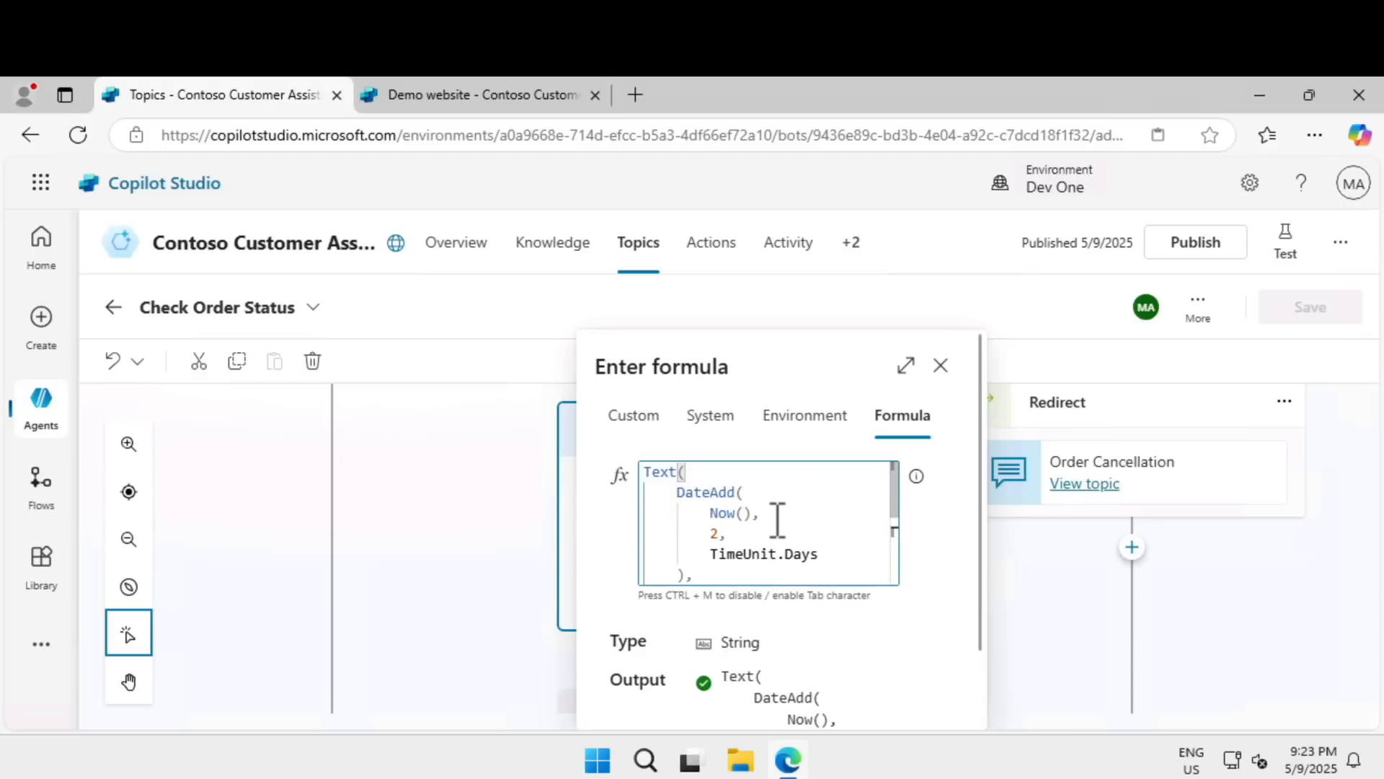
scroll(800, 517, "down", 1)
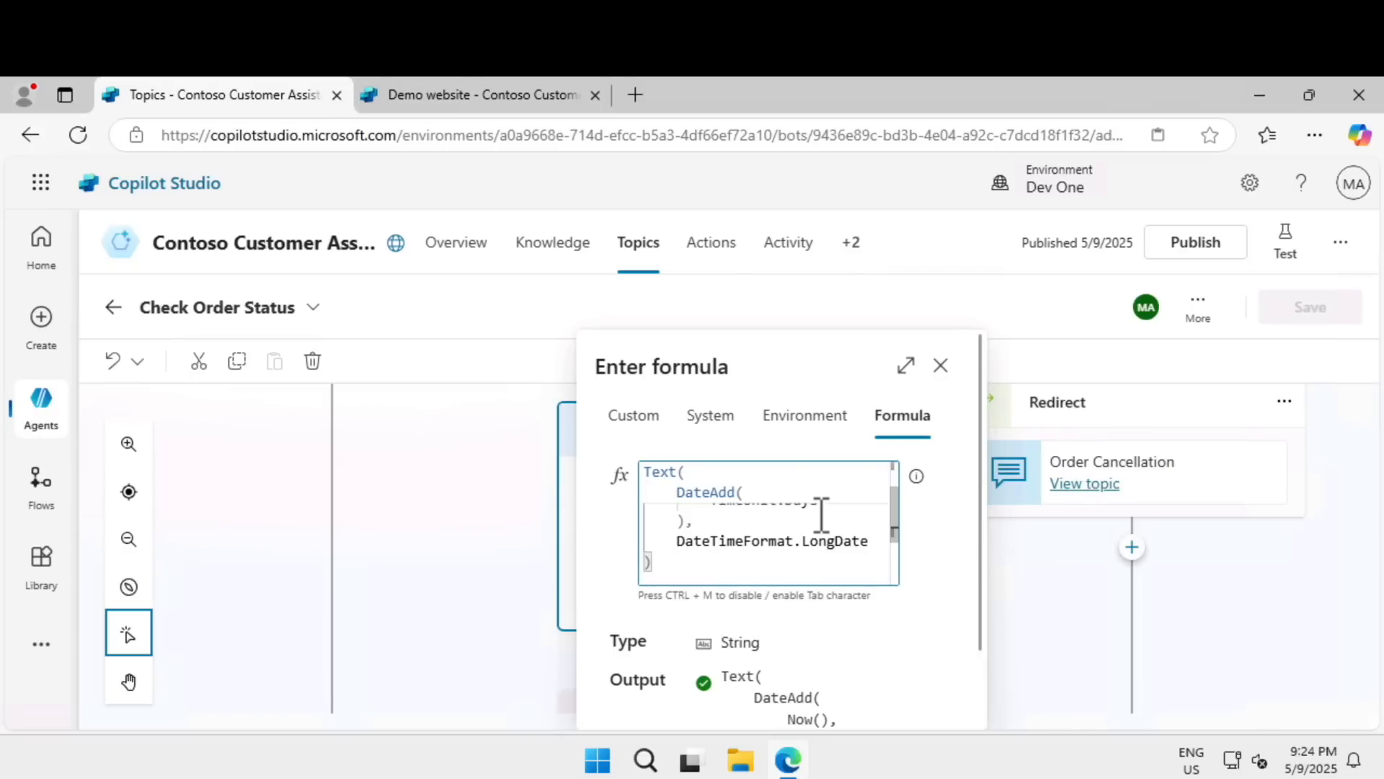
left_click(941, 367)
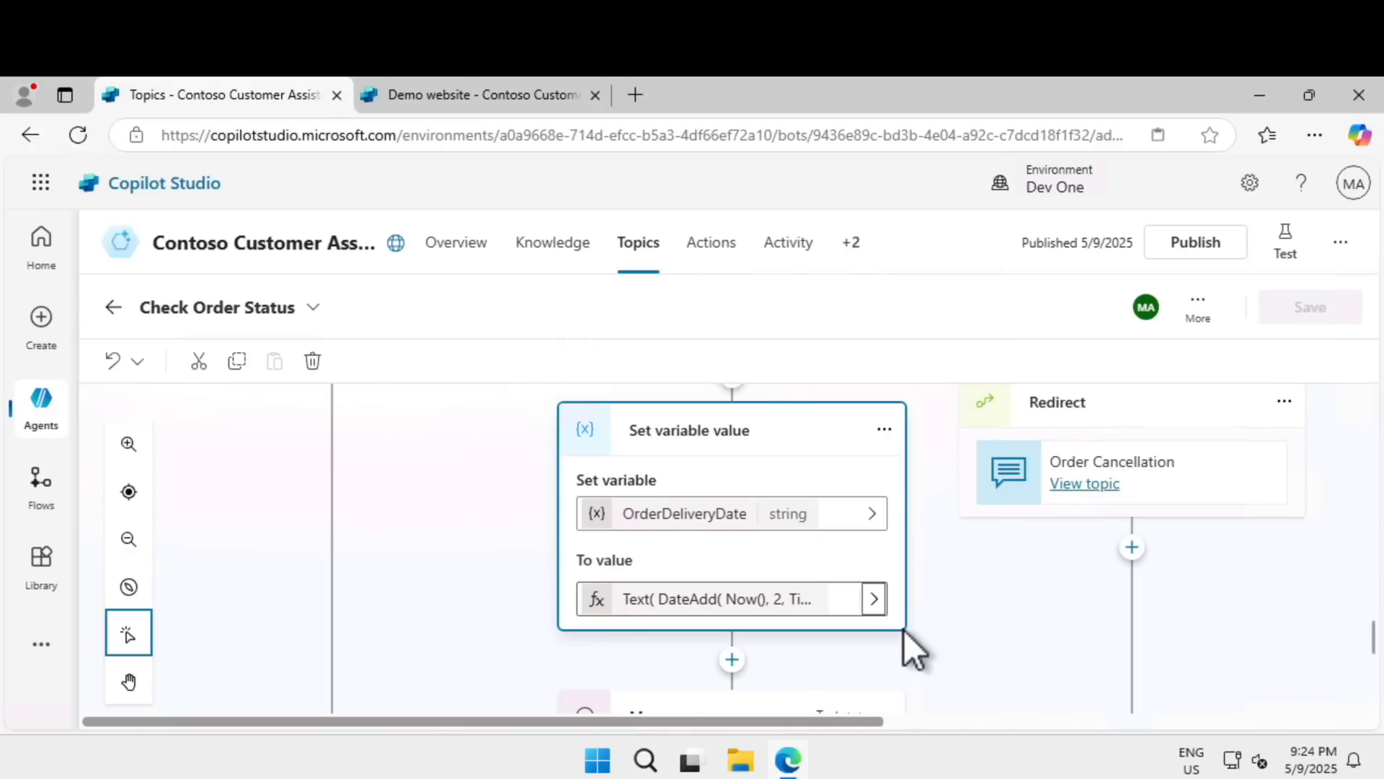
Examine how the Check branch's final message uses the OrderNumber and OrderDeliveryDate variables.
scroll(904, 630, "down", 3)
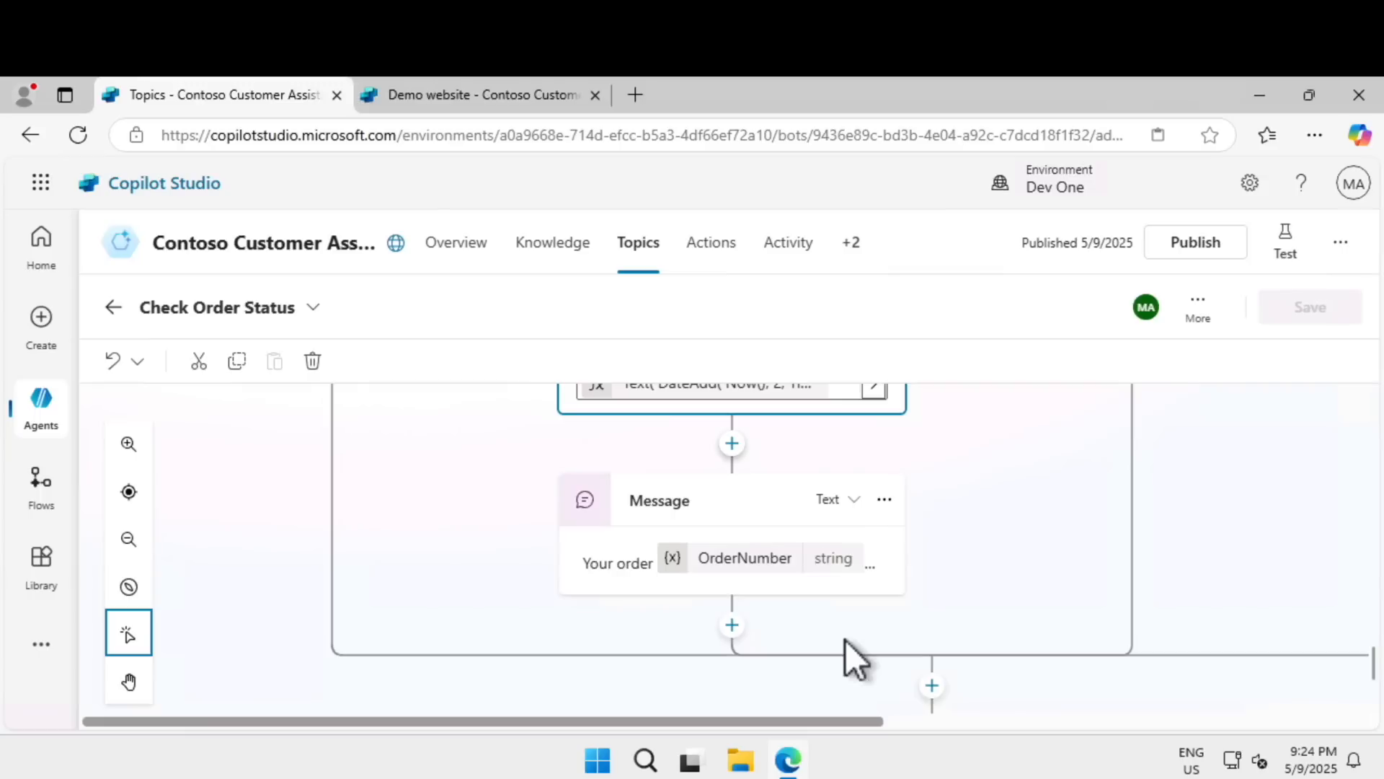
left_click(770, 577)
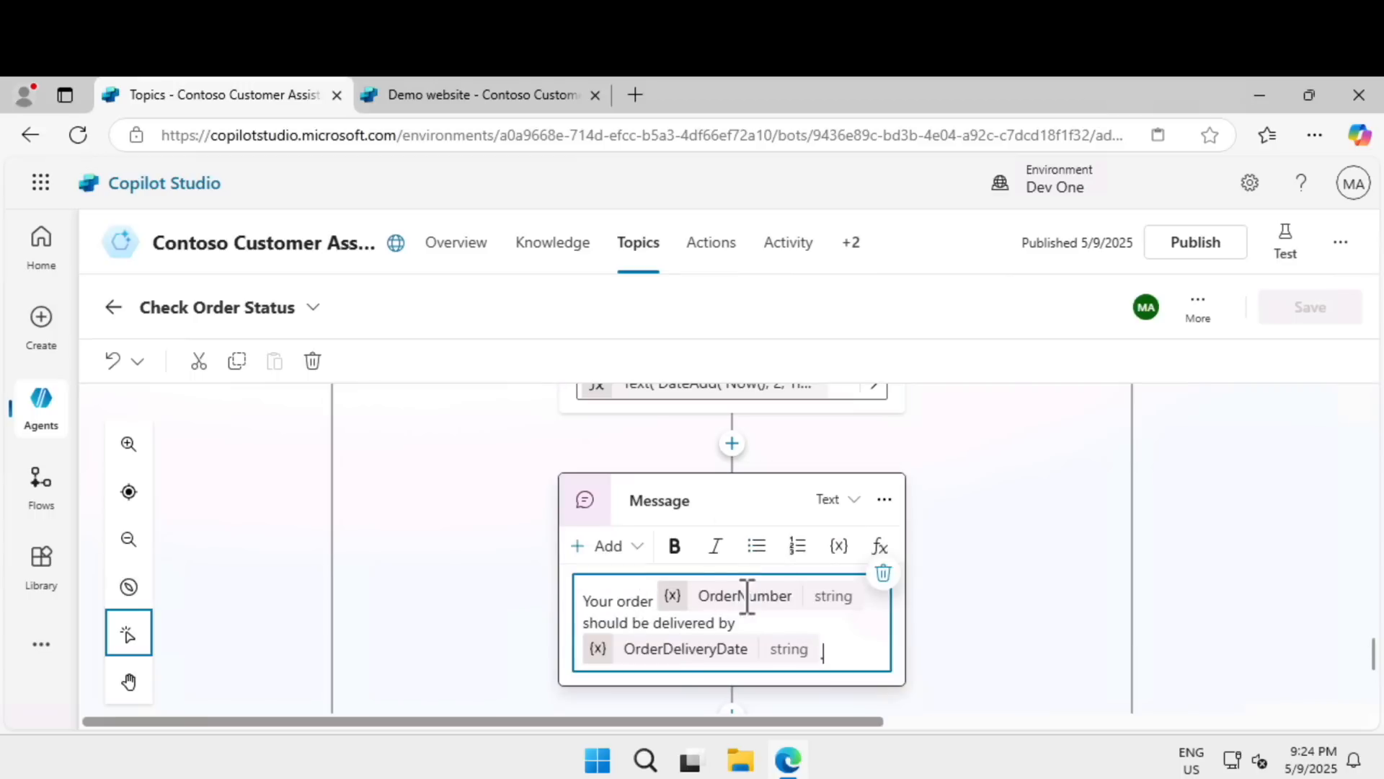
left_click_drag(748, 596, 692, 615)
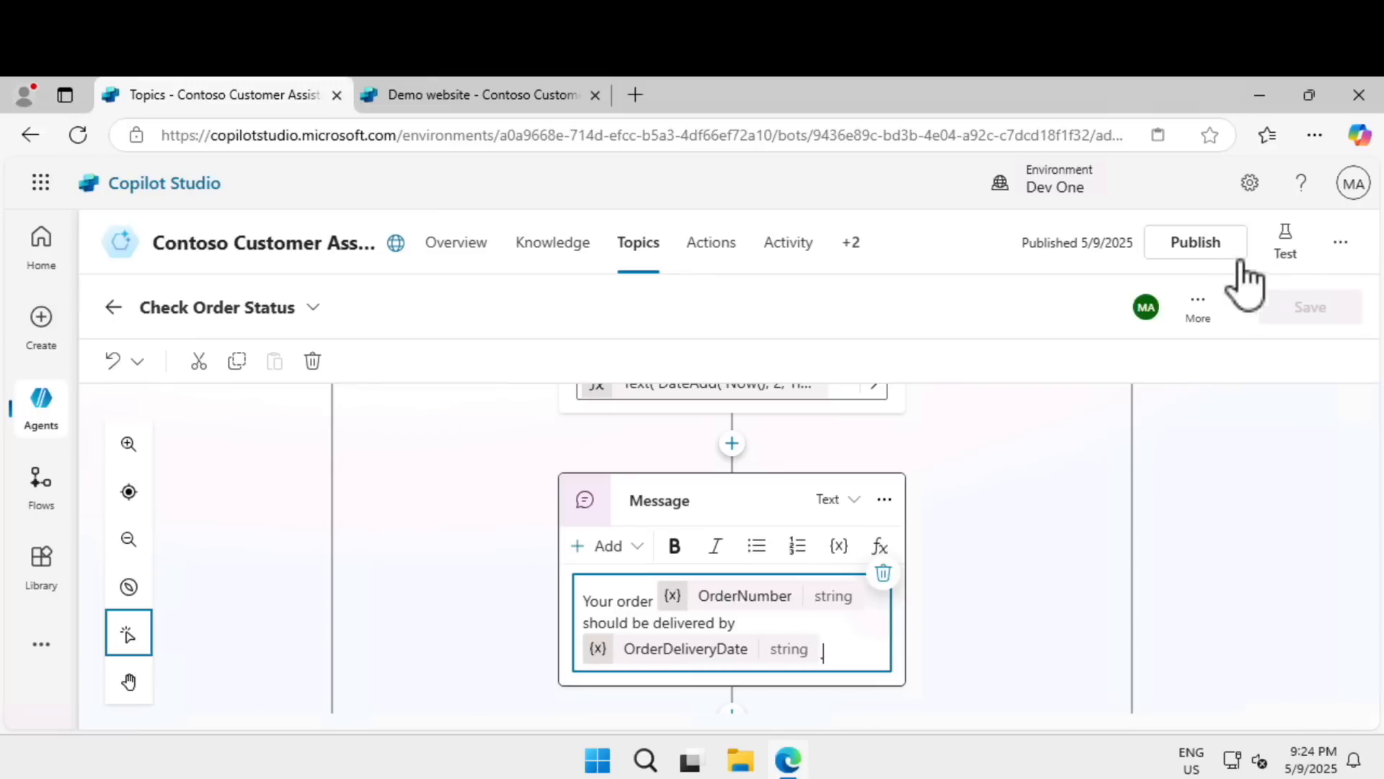
Start a new test conversation and send the agent a request to check the status of a specific order number.
left_click(1283, 253)
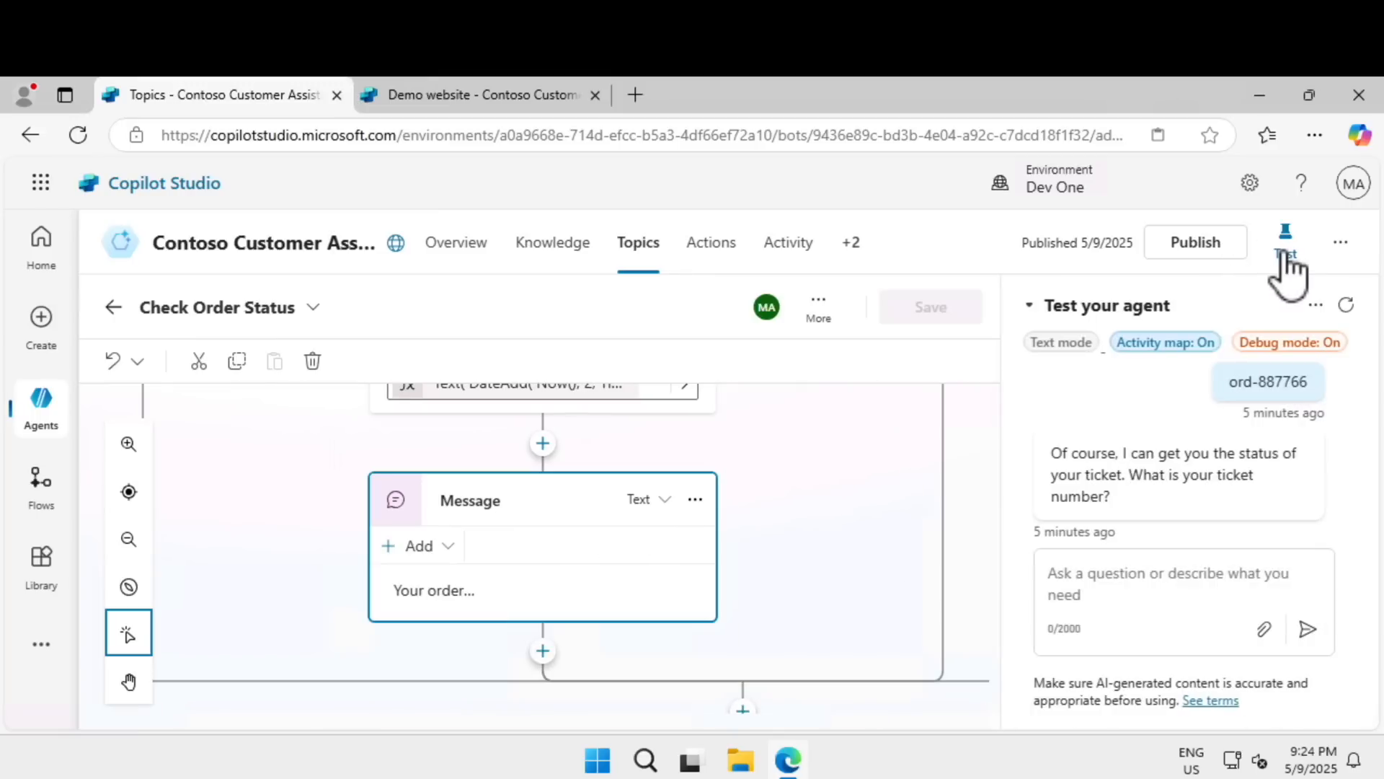
left_click(1347, 309)
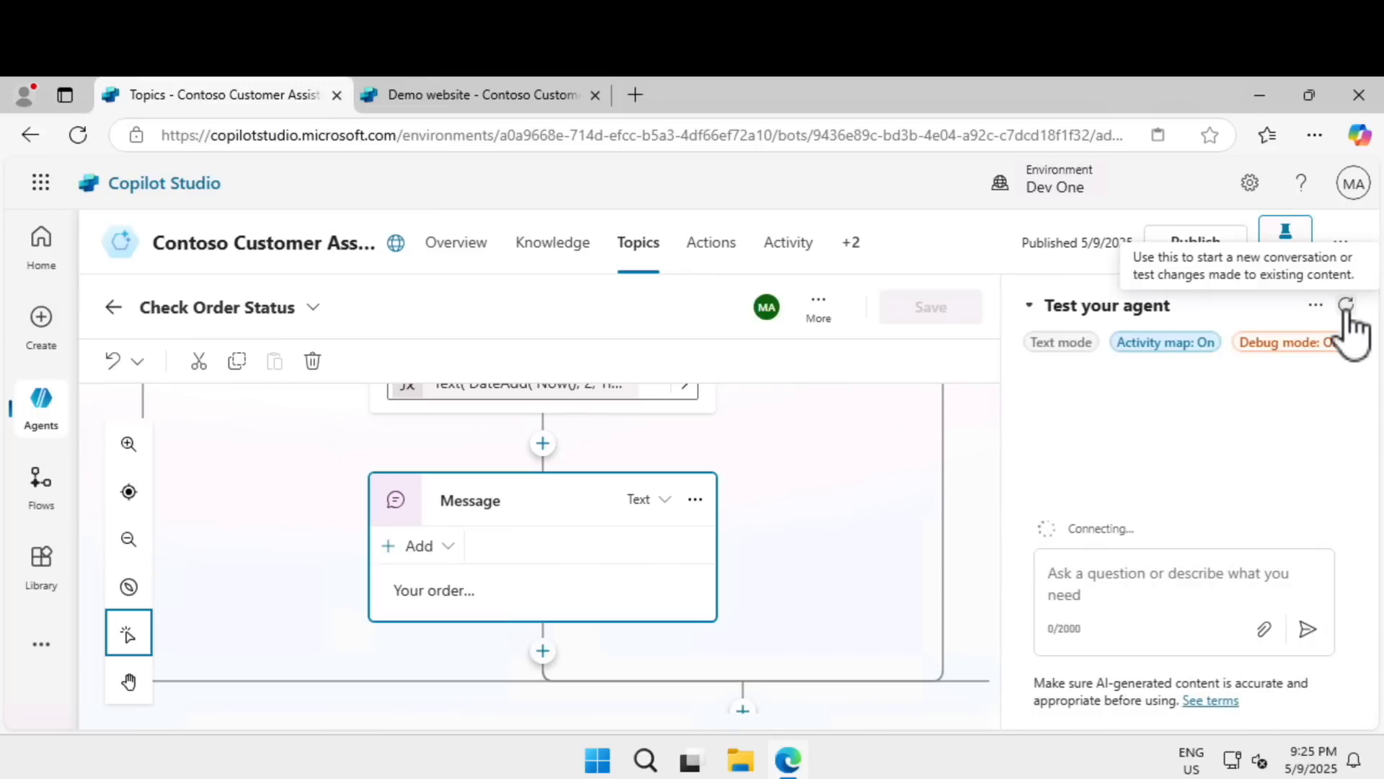
left_click(1153, 582)
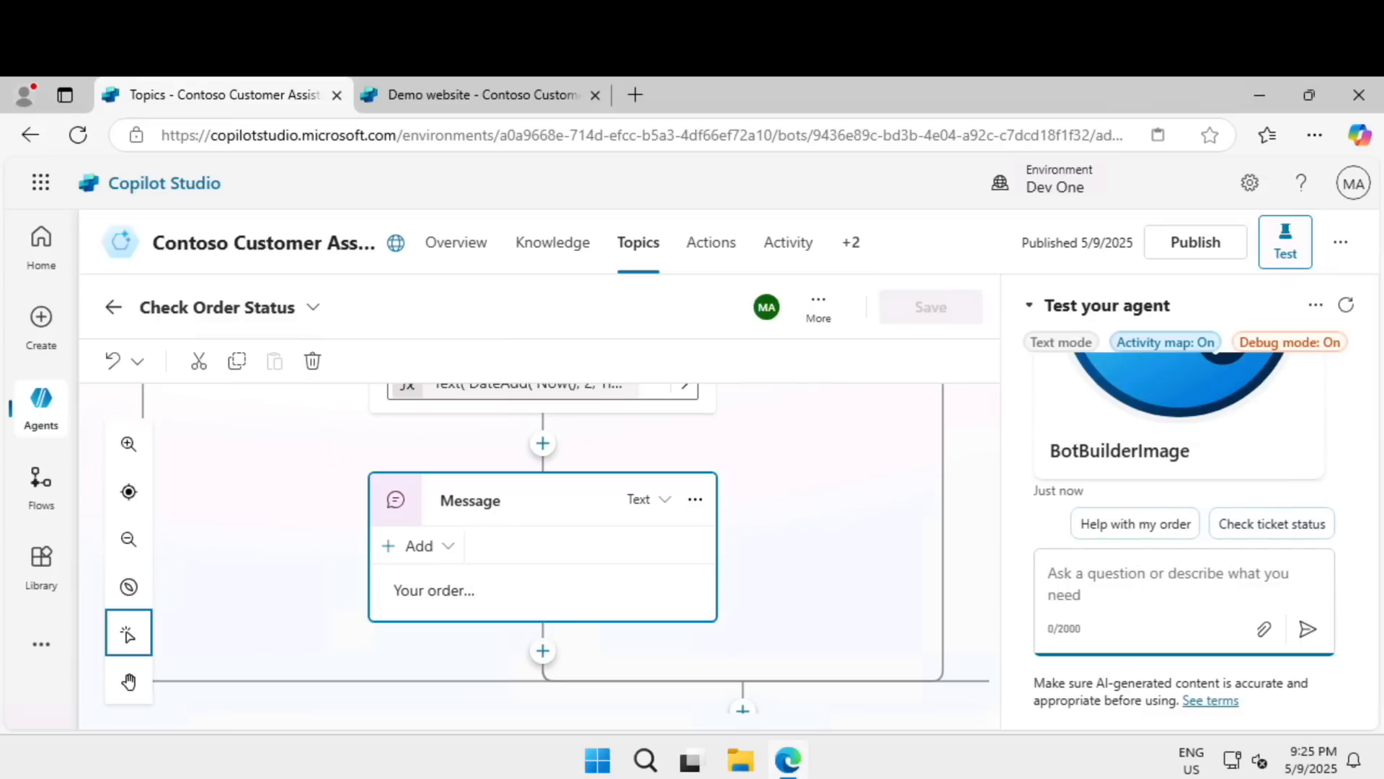
type("I'd like to check the status of ORD-001342.")
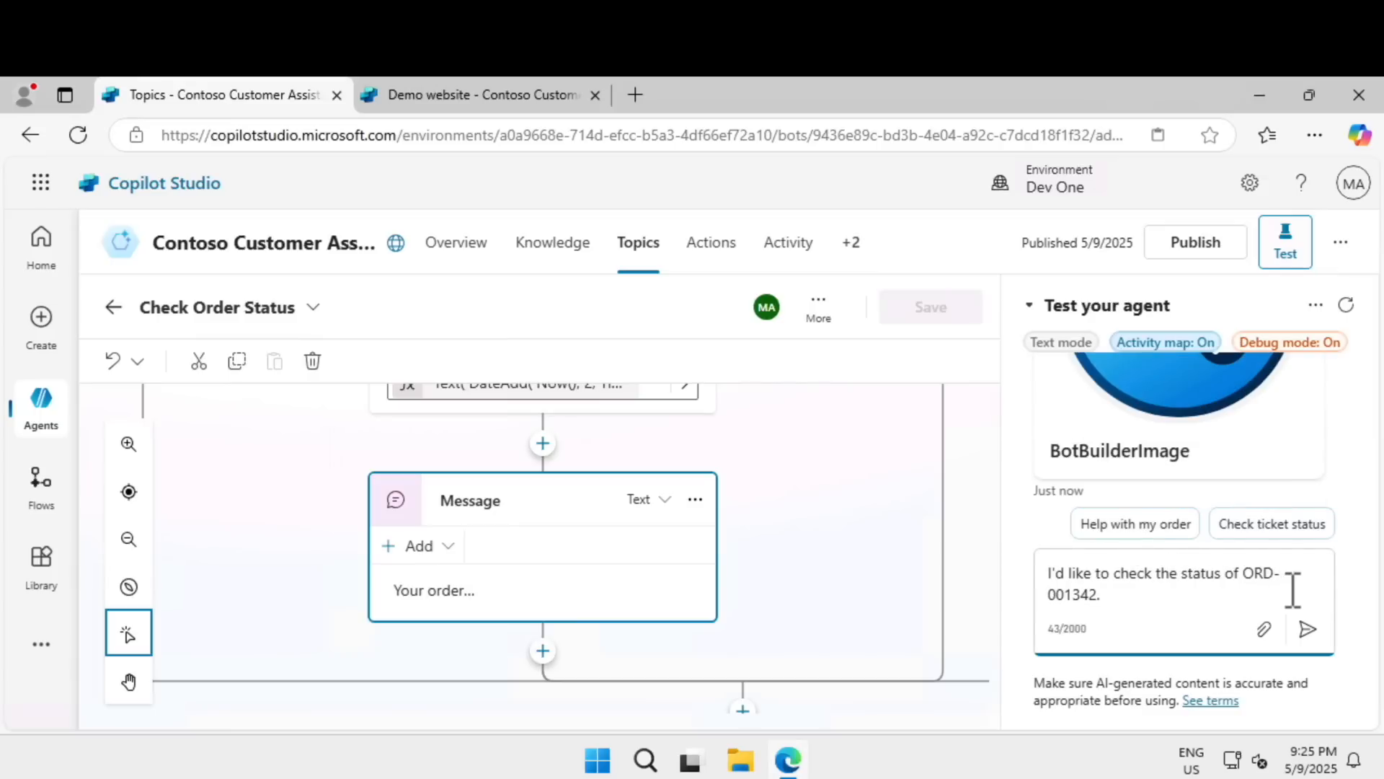
left_click(1307, 629)
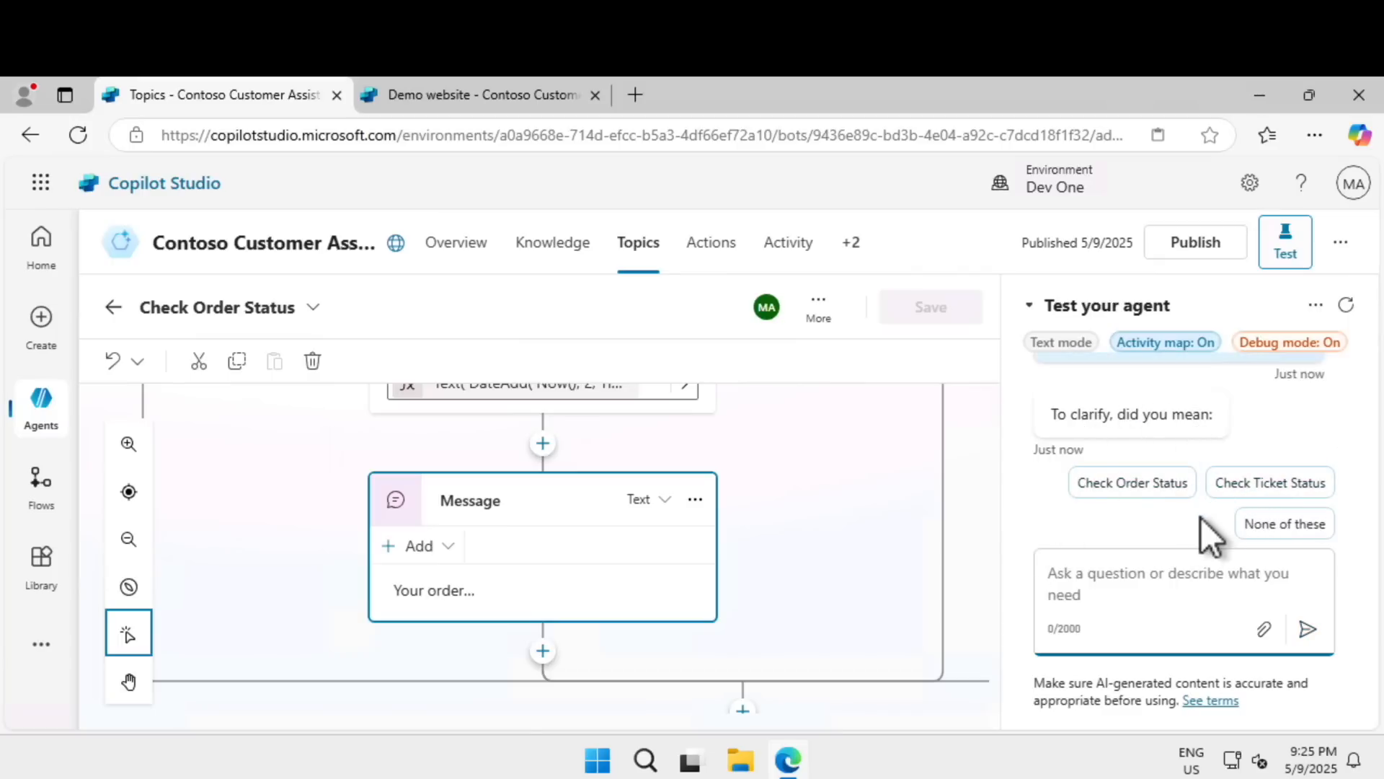
Answer the agent with "Check Order Status" and "Check", and compare the delivery date in its reply with today's date.
left_click(1160, 489)
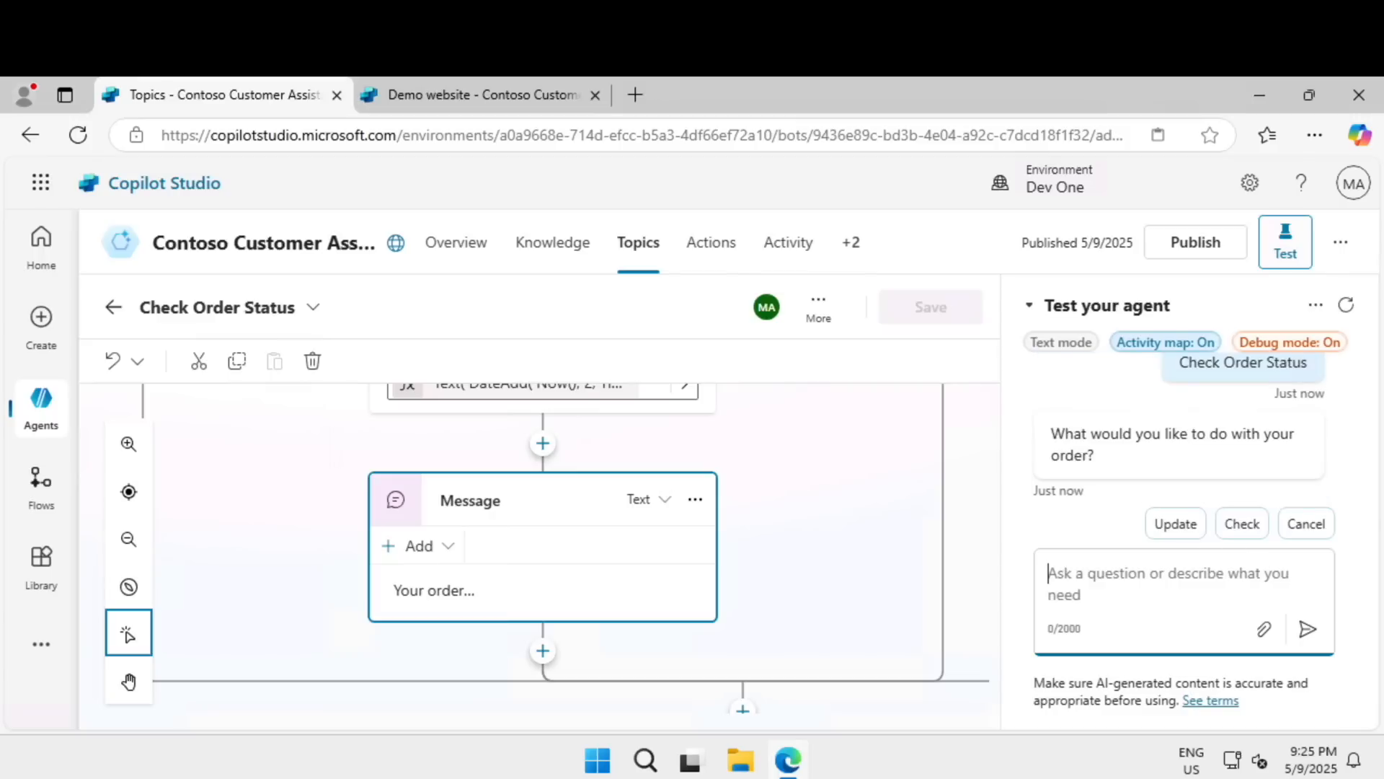
left_click(1242, 524)
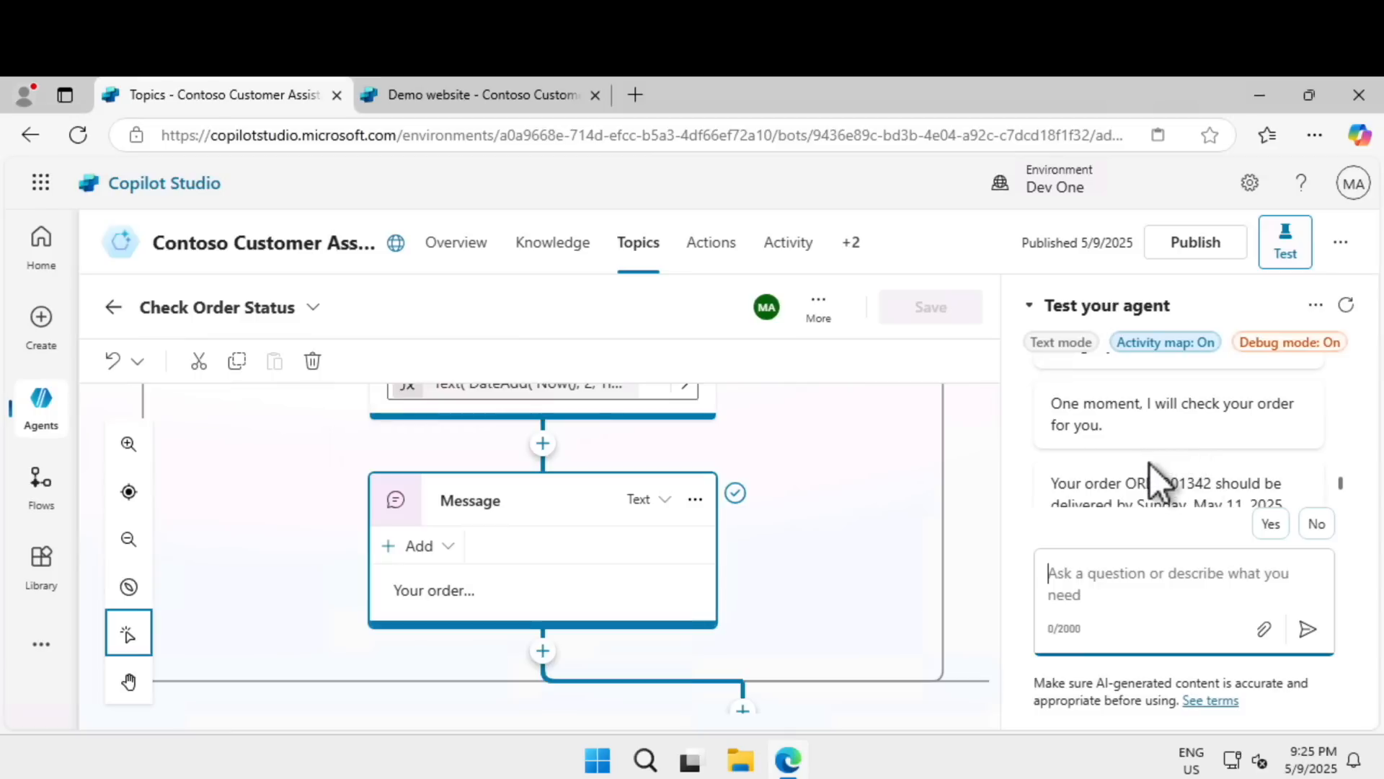
scroll(1150, 469, "down", 1)
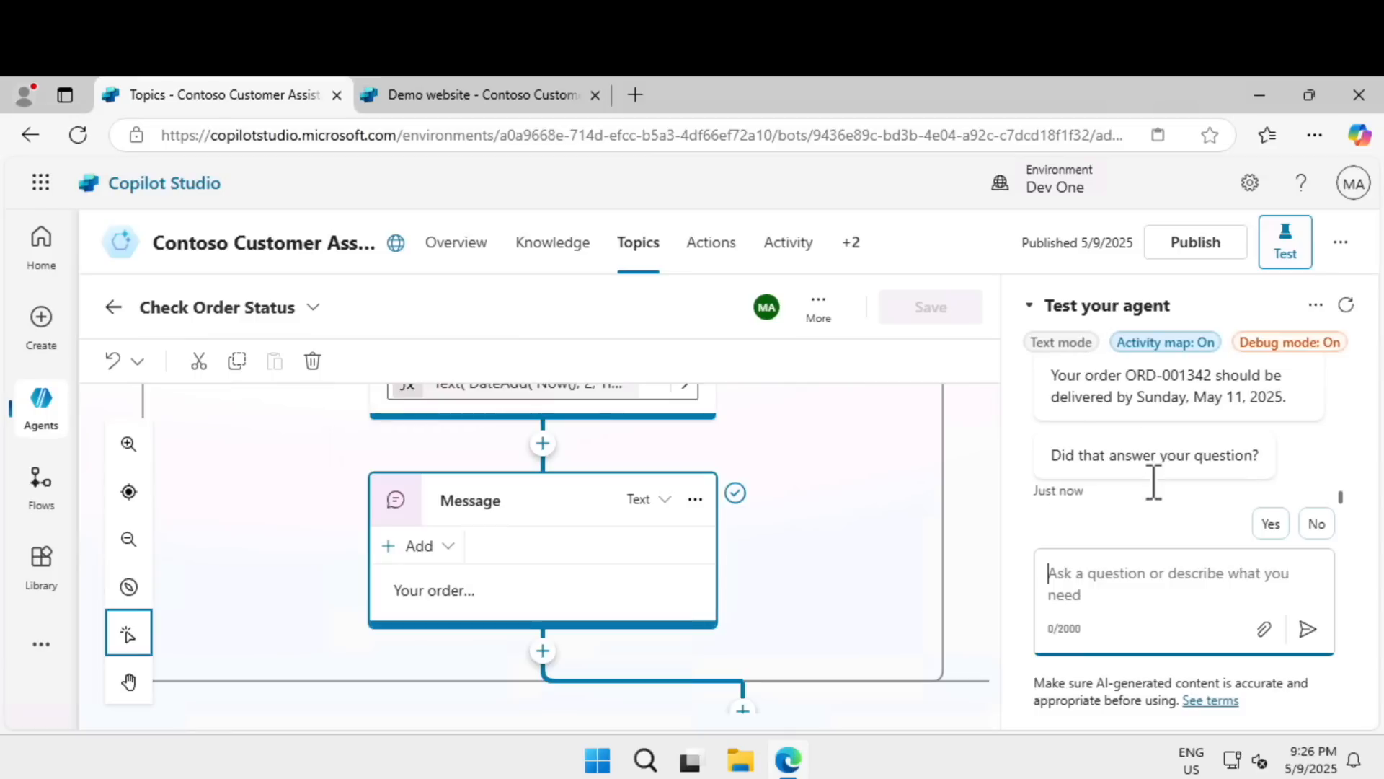
left_click_drag(1152, 401, 1280, 398)
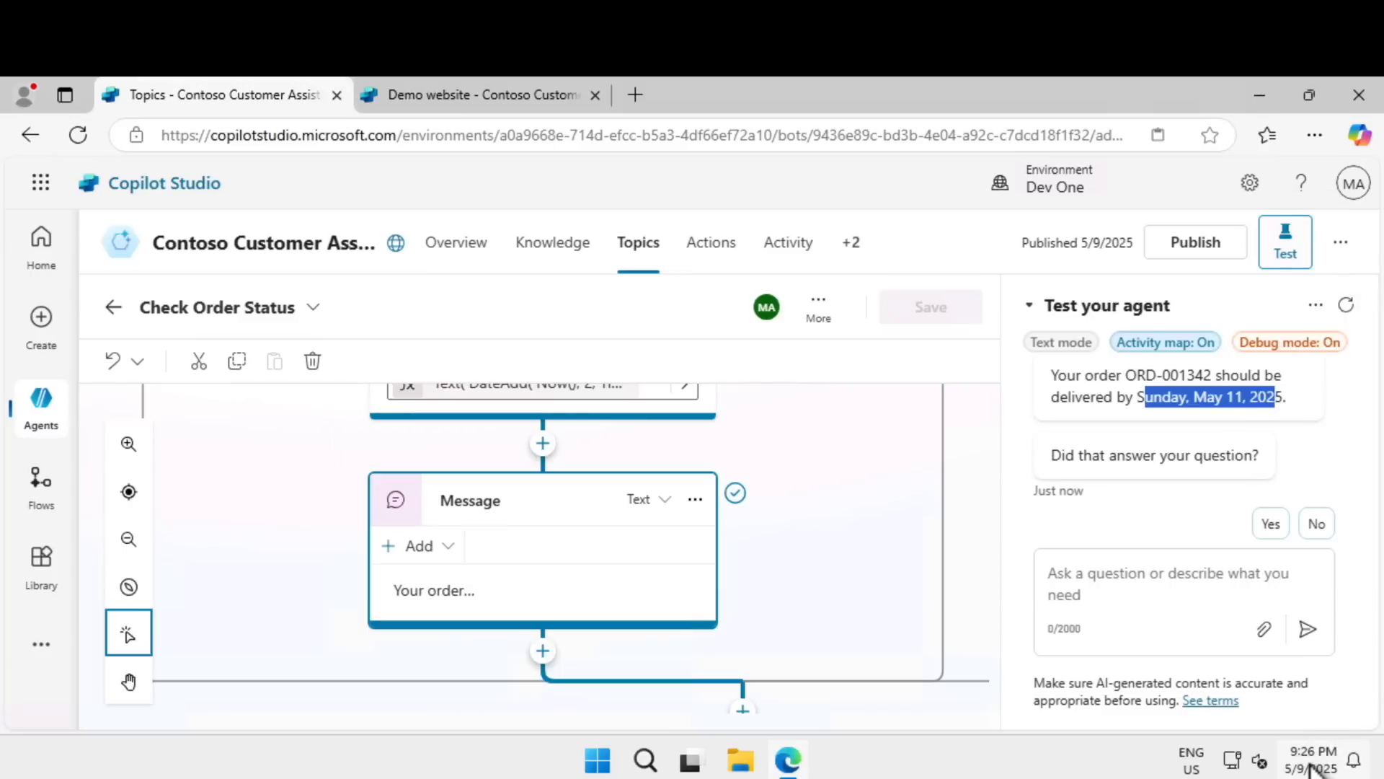
mouse_move(1309, 770)
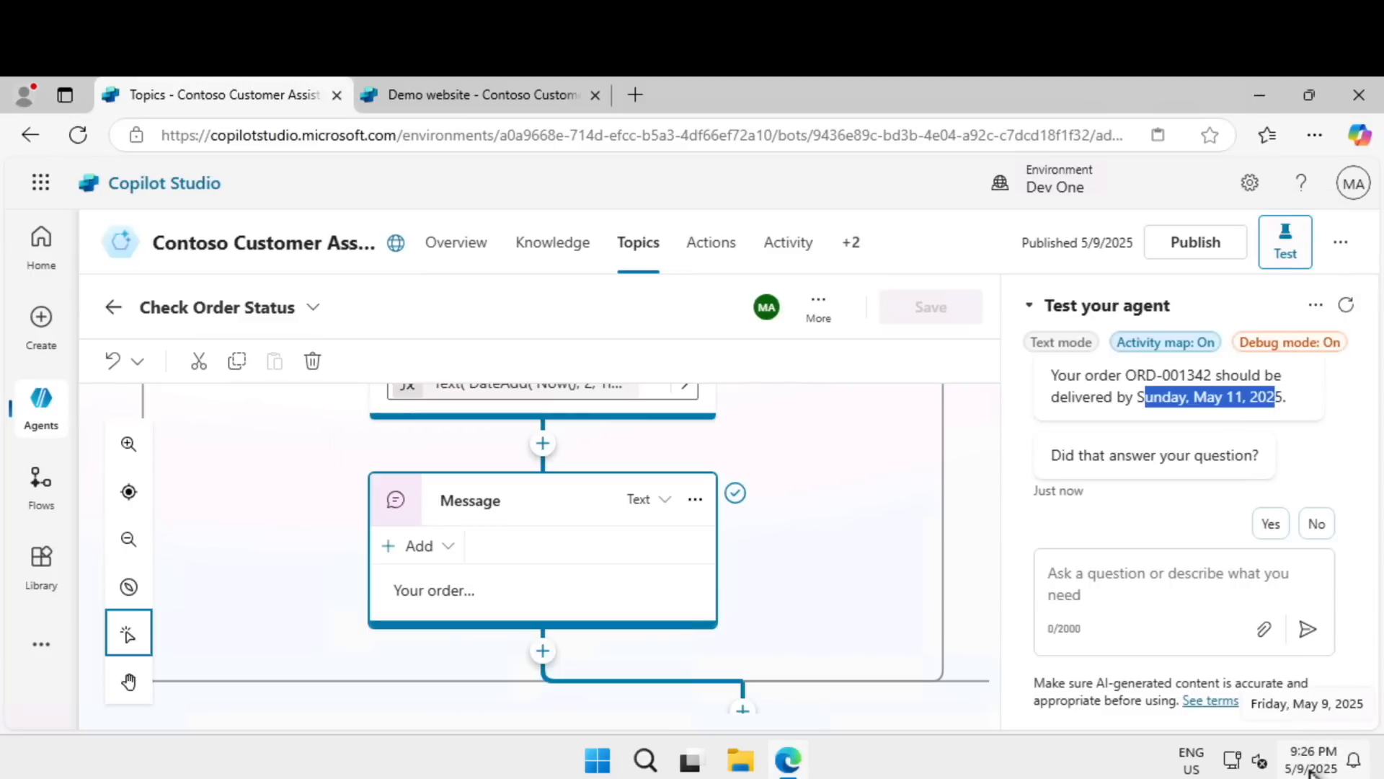